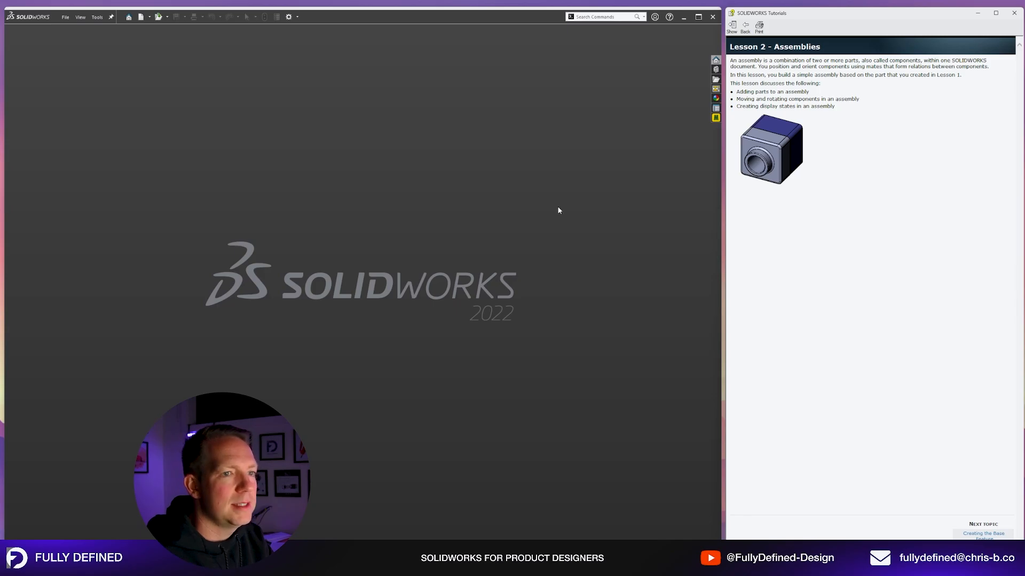
Advance the tutorial to the Creating the Base Feature topic and create a new part document
{"action": "left_click", "coordinate": [983, 533]}
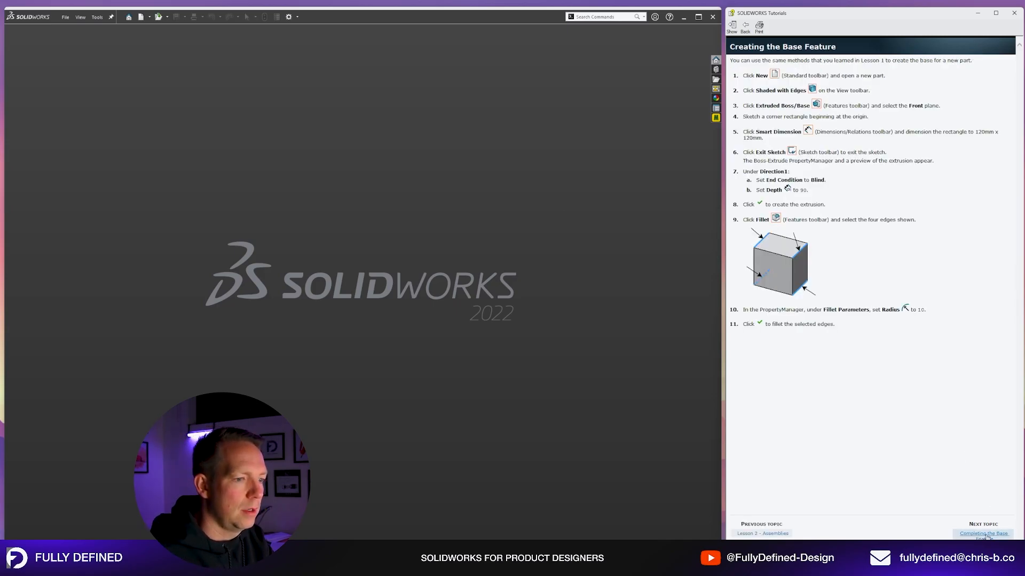
{"action": "key", "text": "ctrl+n"}
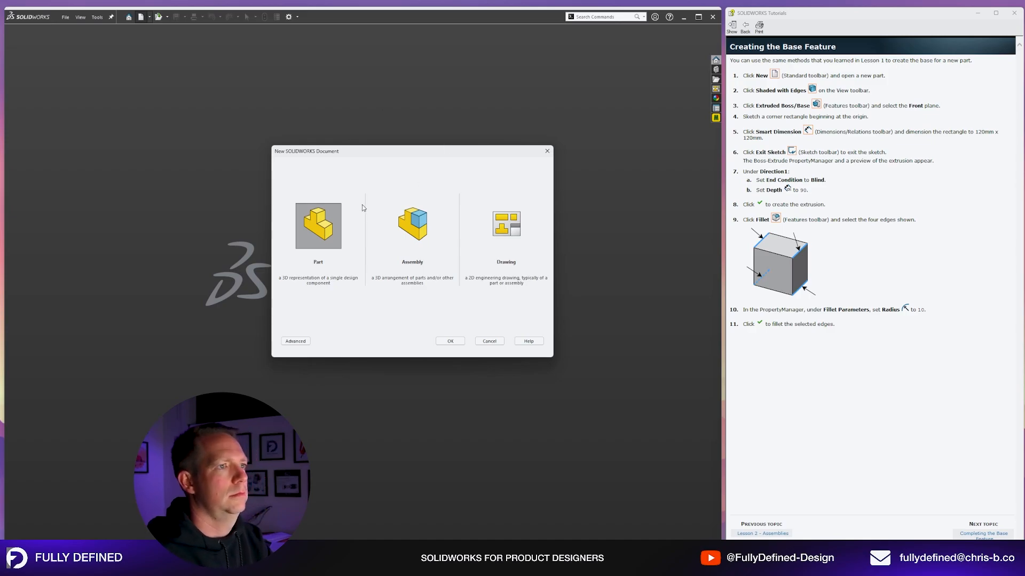
{"action": "left_click", "coordinate": [447, 343]}
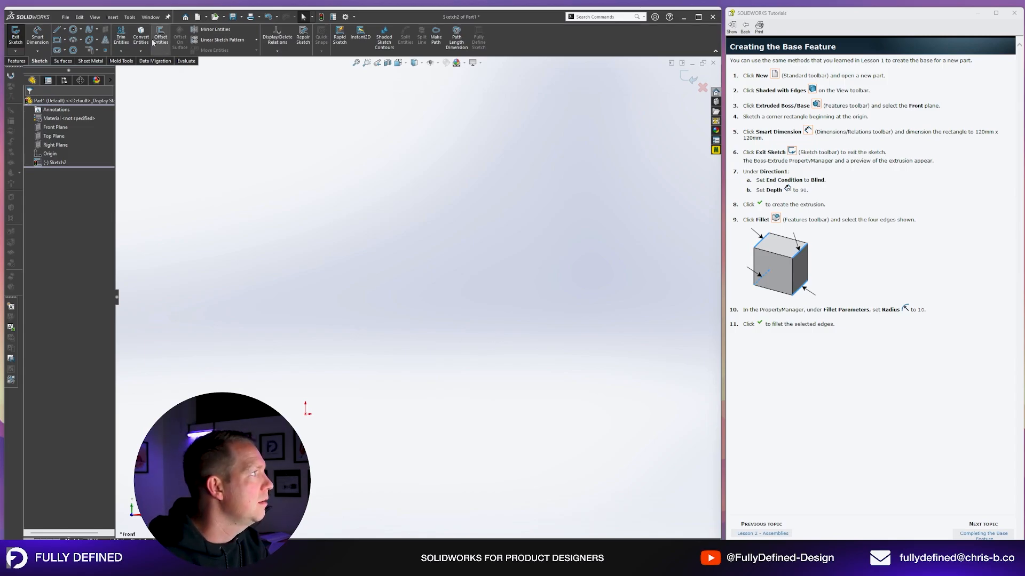
Check in the Sketch system options that on-screen numeric input on entity creation is enabled
{"action": "left_click", "coordinate": [130, 17]}
{"action": "left_click", "coordinate": [143, 421]}
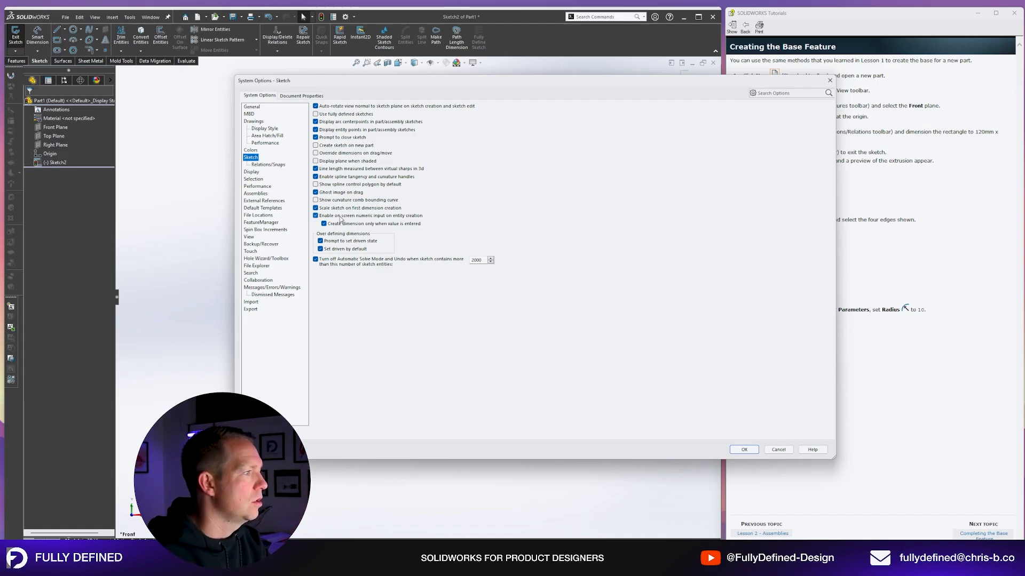
{"action": "left_click", "coordinate": [744, 450]}
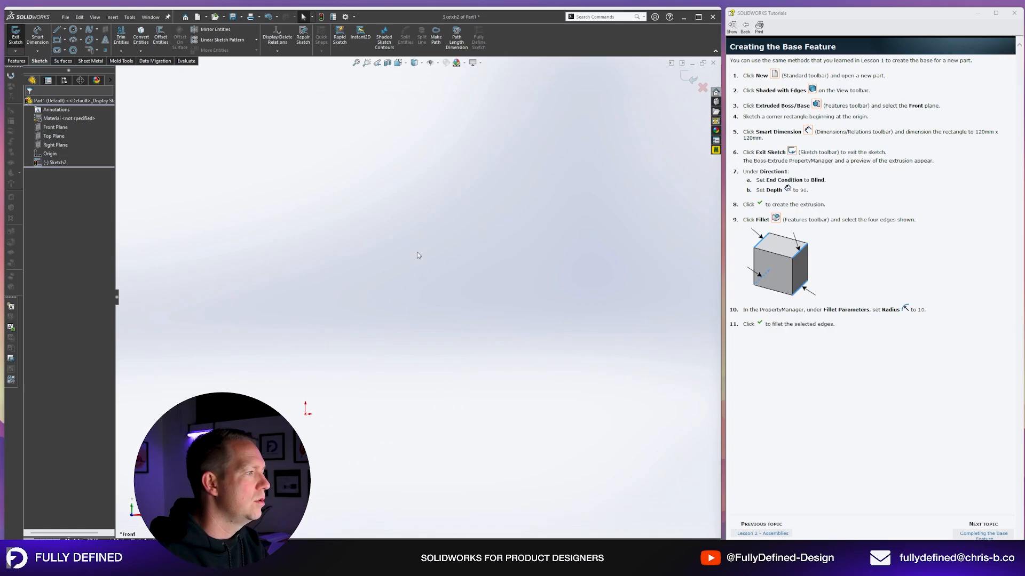
Sketch a 120 mm by 120 mm corner rectangle starting at the origin on the Front Plane
{"action": "right_click_drag", "start_coordinate": [269, 187], "coordinate": [299, 188]}
{"action": "left_click", "coordinate": [305, 414]}
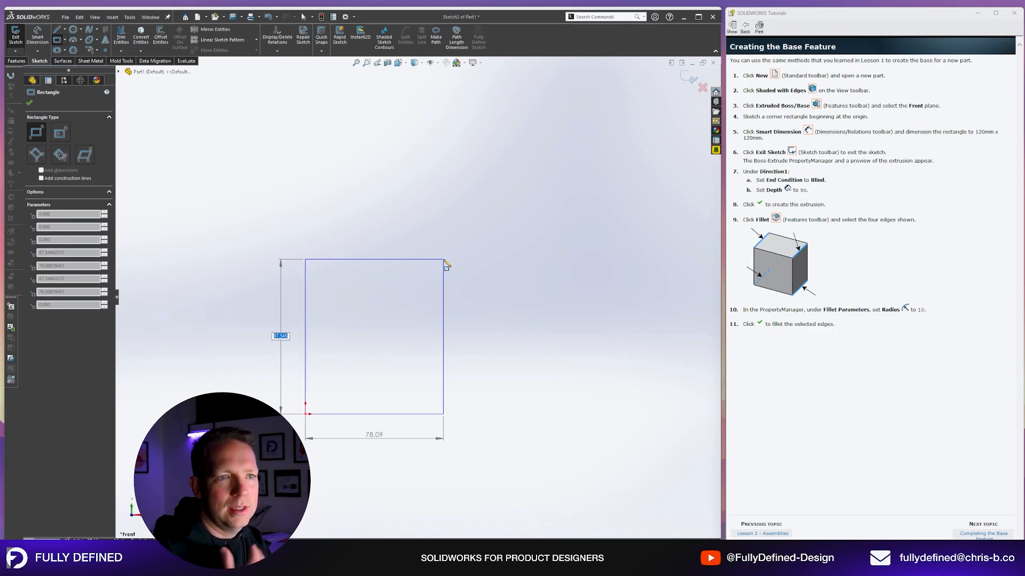
{"action": "type", "text": "120"}
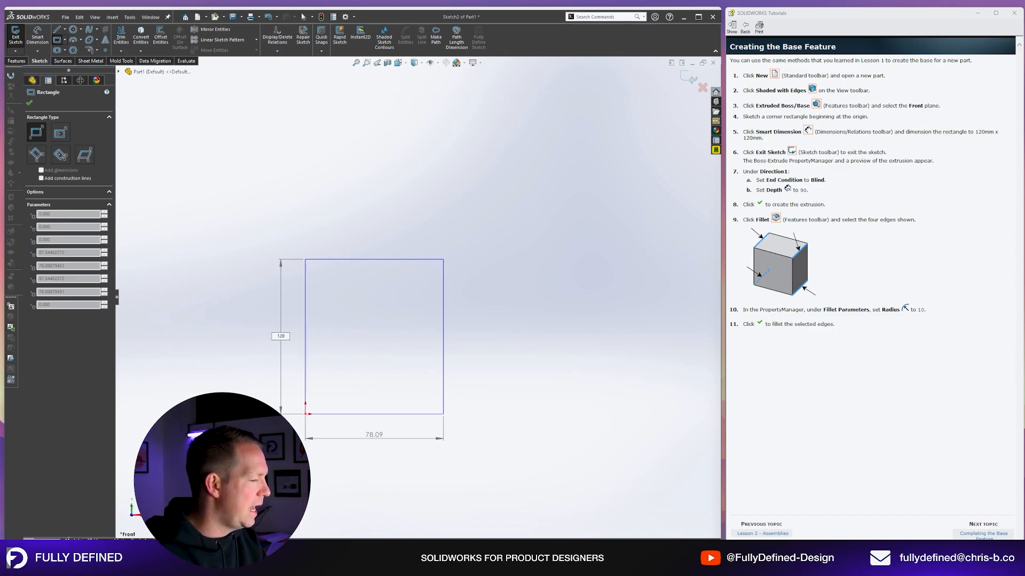
{"action": "key", "text": "Tab"}
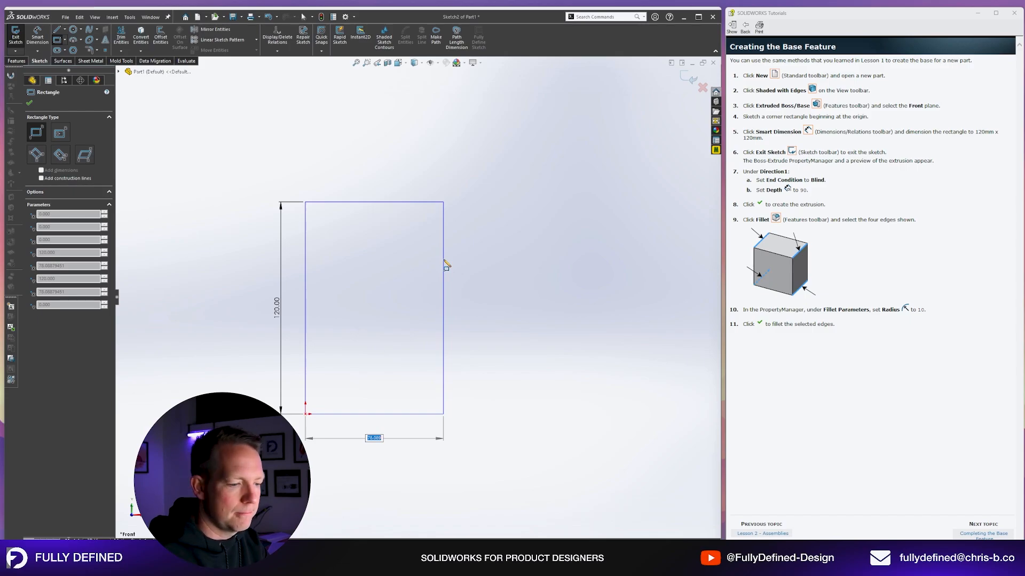
{"action": "type", "text": "120"}
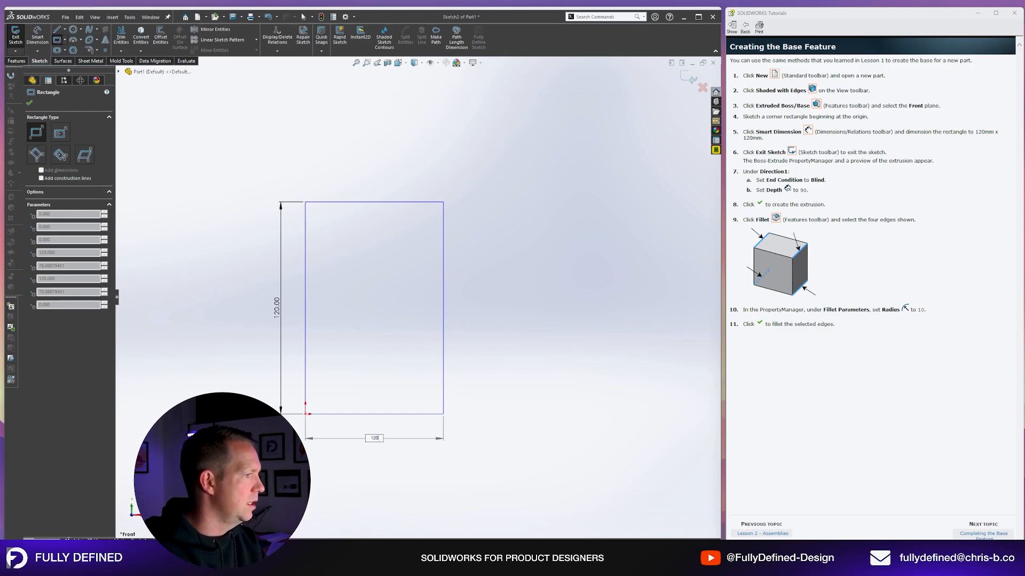
{"action": "key", "text": "Return"}
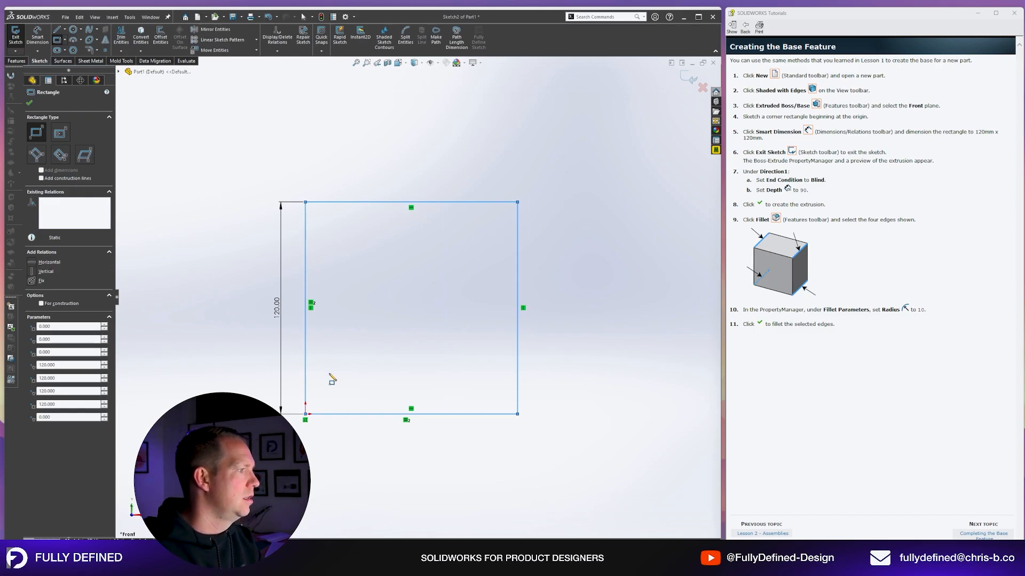
{"action": "key", "text": "Escape"}
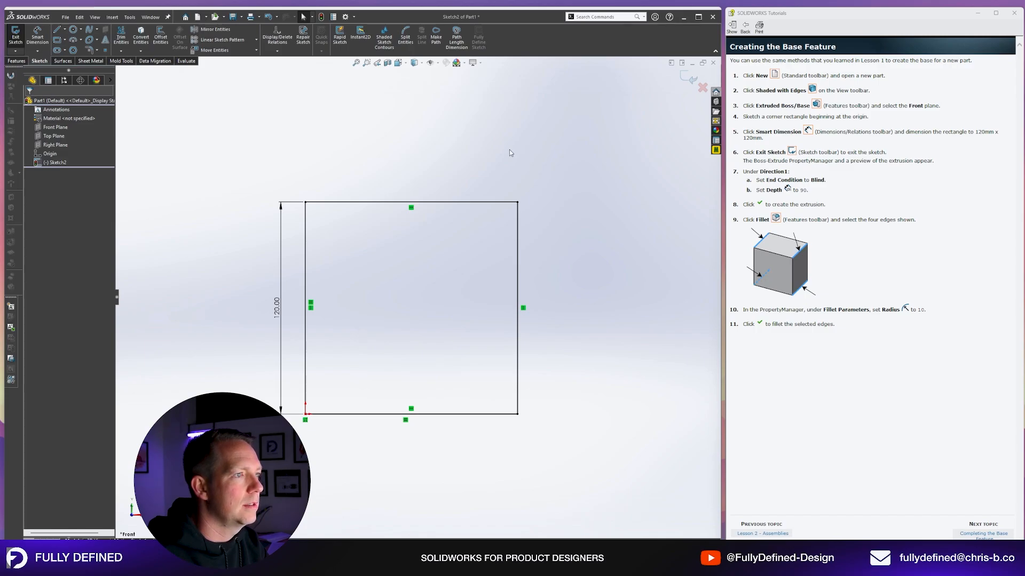
Extrude the square sketch as a boss with a Blind depth of 90 mm
{"action": "key", "text": "e"}
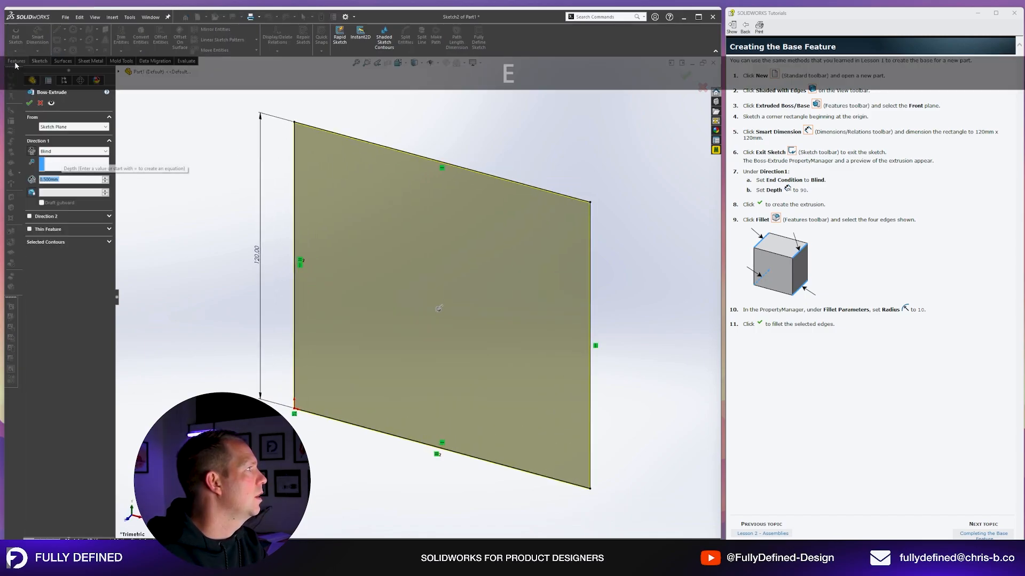
{"action": "left_click", "coordinate": [16, 61]}
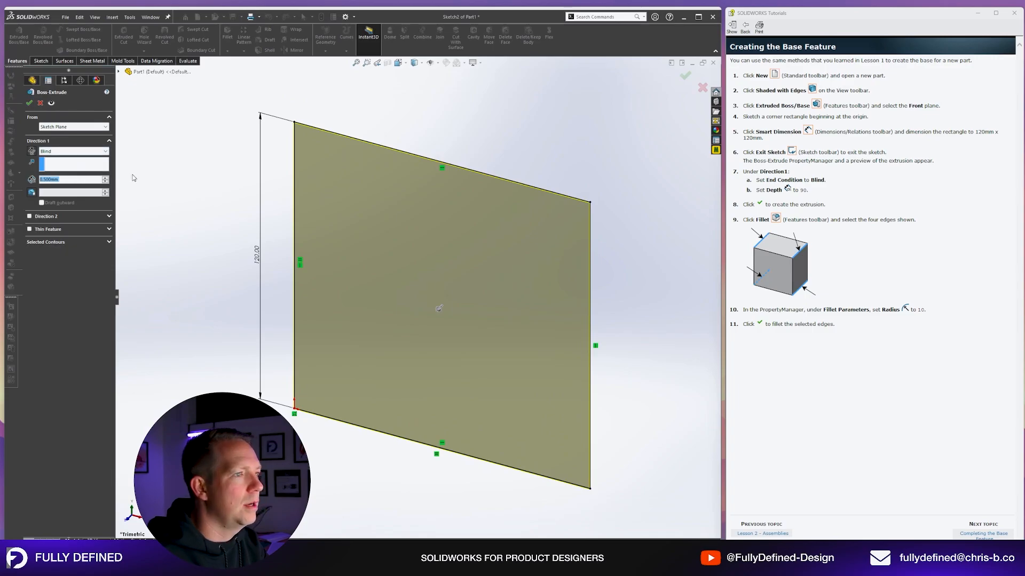
{"action": "type", "text": "90"}
{"action": "key", "text": "Return"}
{"action": "scroll", "coordinate": [249, 182], "scroll_direction": "up", "scroll_amount": 4}
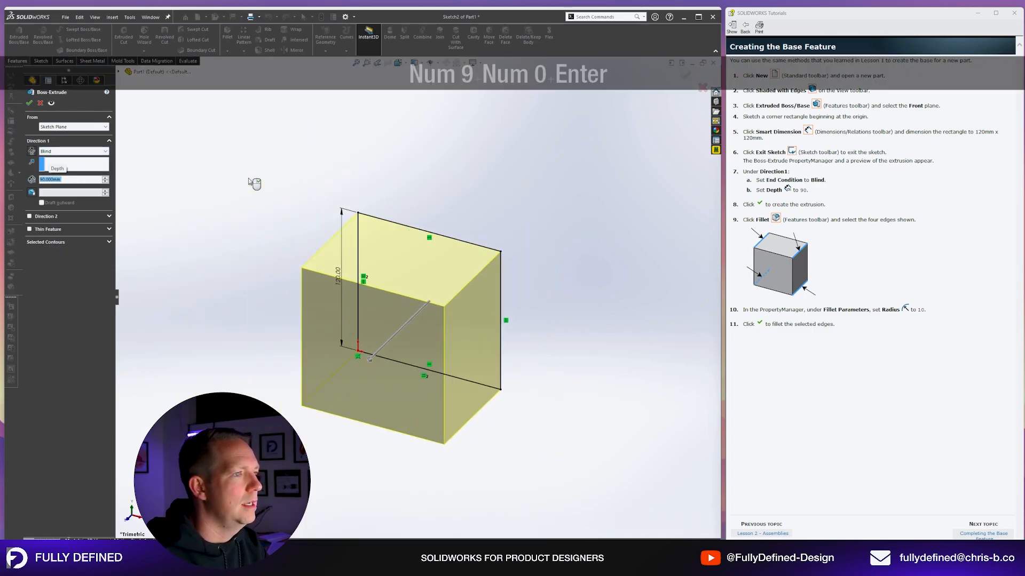
{"action": "scroll", "coordinate": [290, 273], "scroll_direction": "down", "scroll_amount": 1}
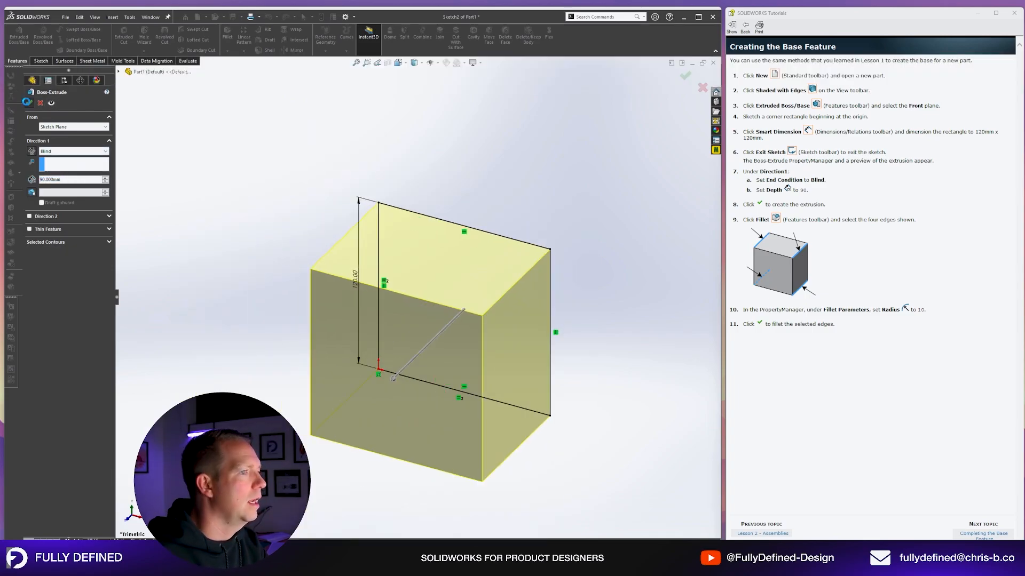
{"action": "left_click", "coordinate": [30, 102]}
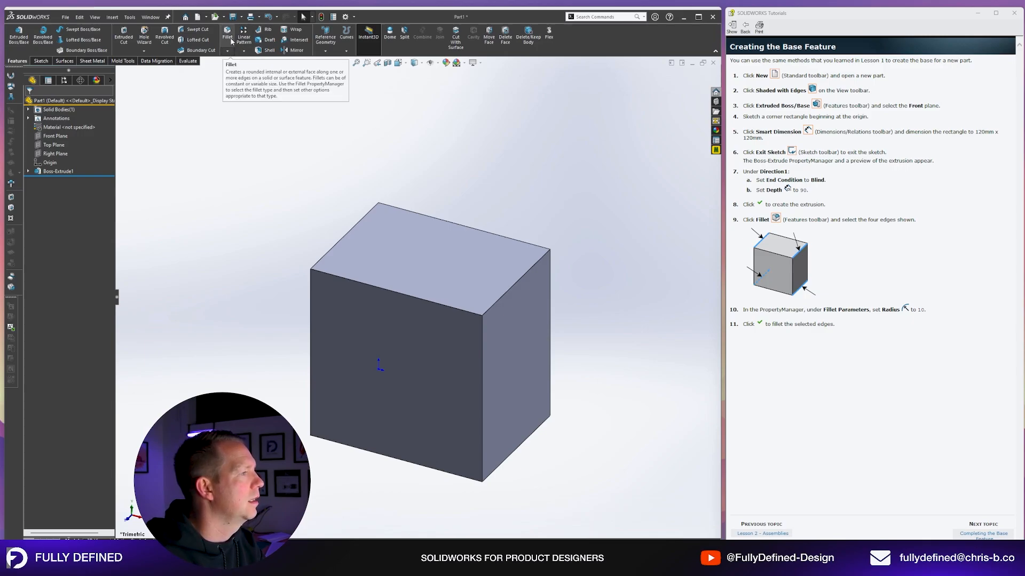
Start a fillet from the block's upper right depth edge and set its radius to 10 mm
{"action": "left_click", "coordinate": [524, 276]}
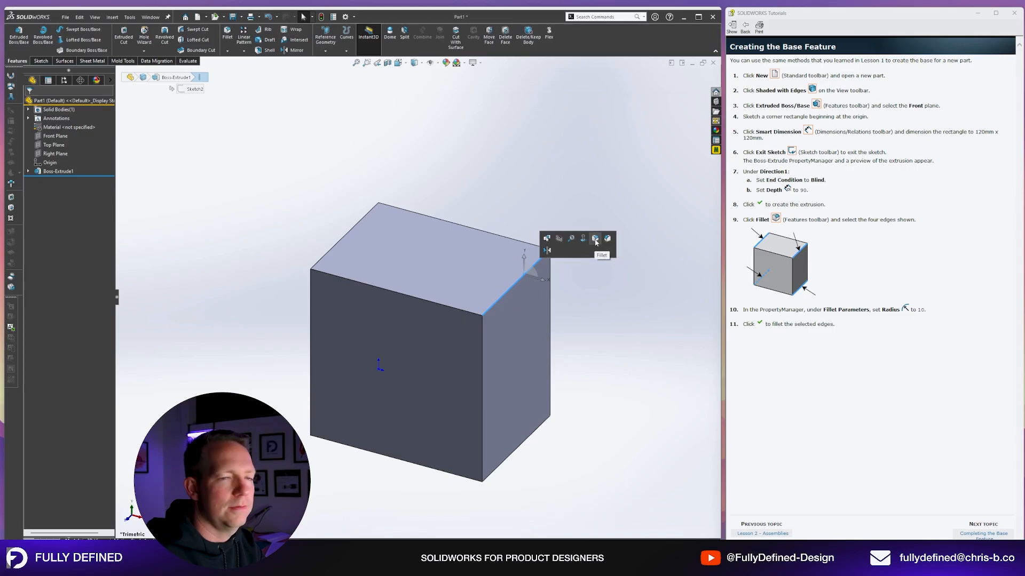
{"action": "left_click", "coordinate": [595, 239]}
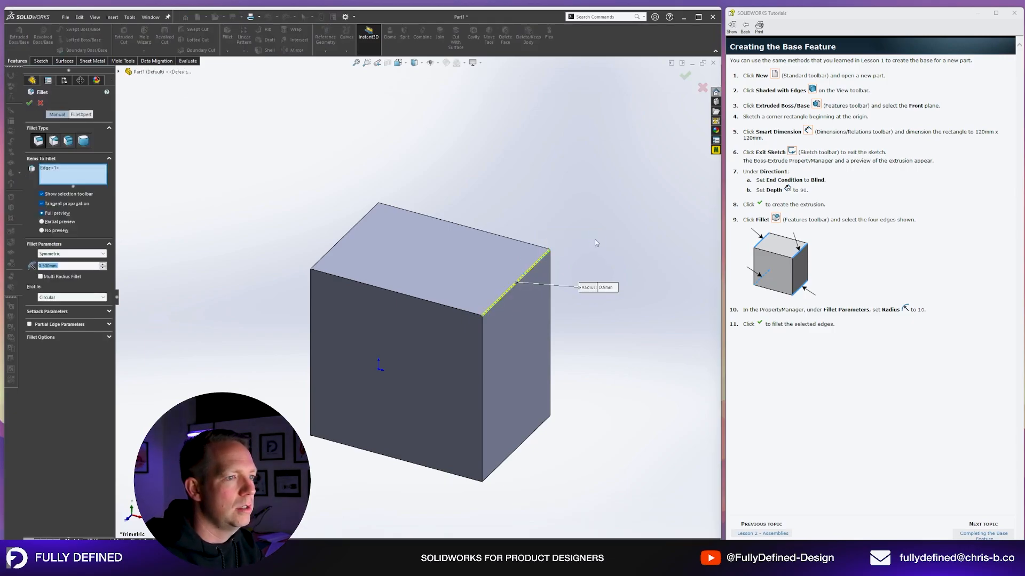
{"action": "type", "text": "10"}
{"action": "key", "text": "Return"}
{"action": "left_click", "coordinate": [524, 446]}
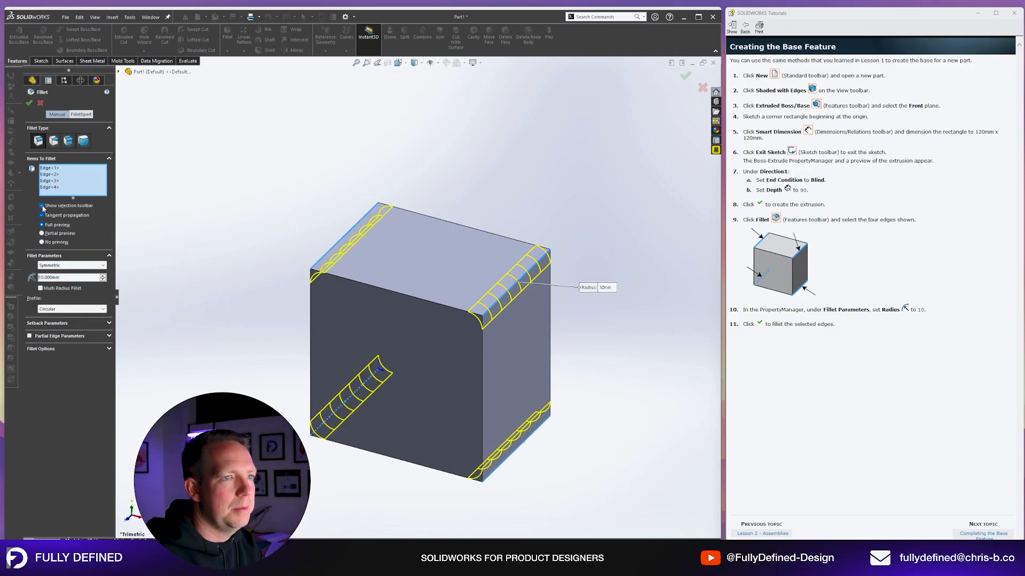
{"action": "left_click", "coordinate": [42, 206]}
{"action": "left_click", "coordinate": [353, 238]}
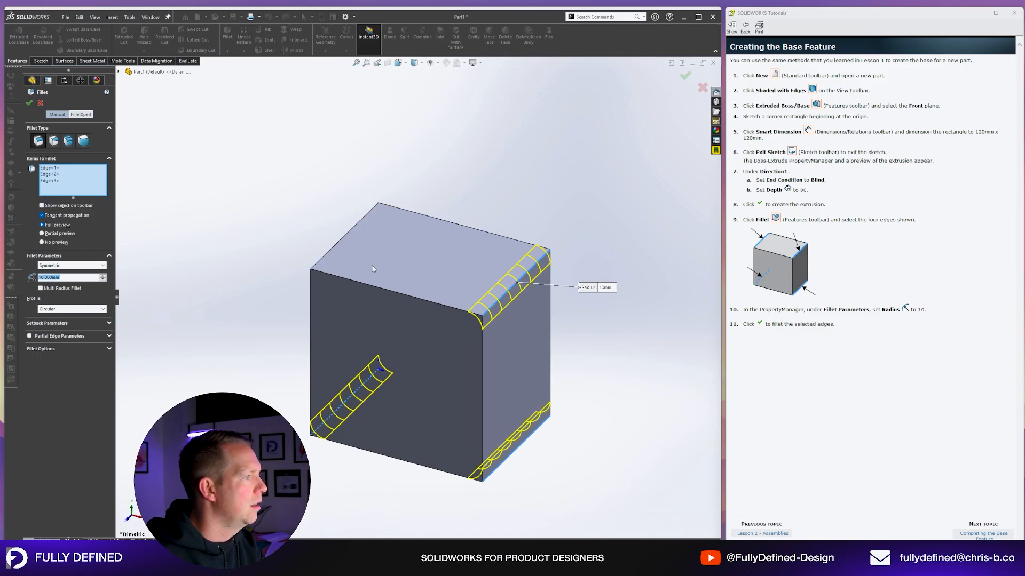
{"action": "left_click", "coordinate": [387, 293]}
{"action": "left_click", "coordinate": [383, 292]}
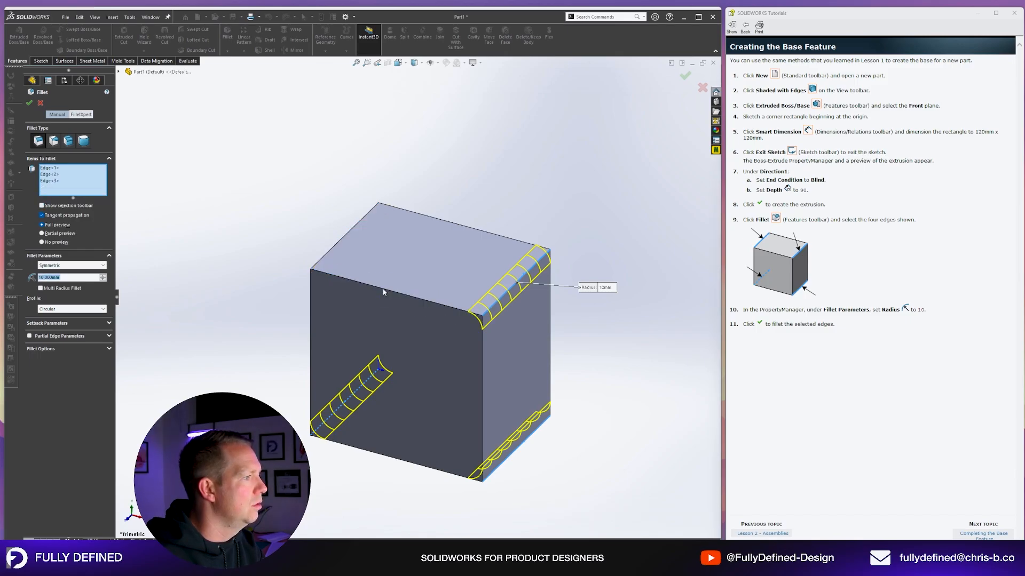
{"action": "right_click", "coordinate": [68, 183]}
{"action": "left_click", "coordinate": [88, 189]}
{"action": "left_click", "coordinate": [69, 201]}
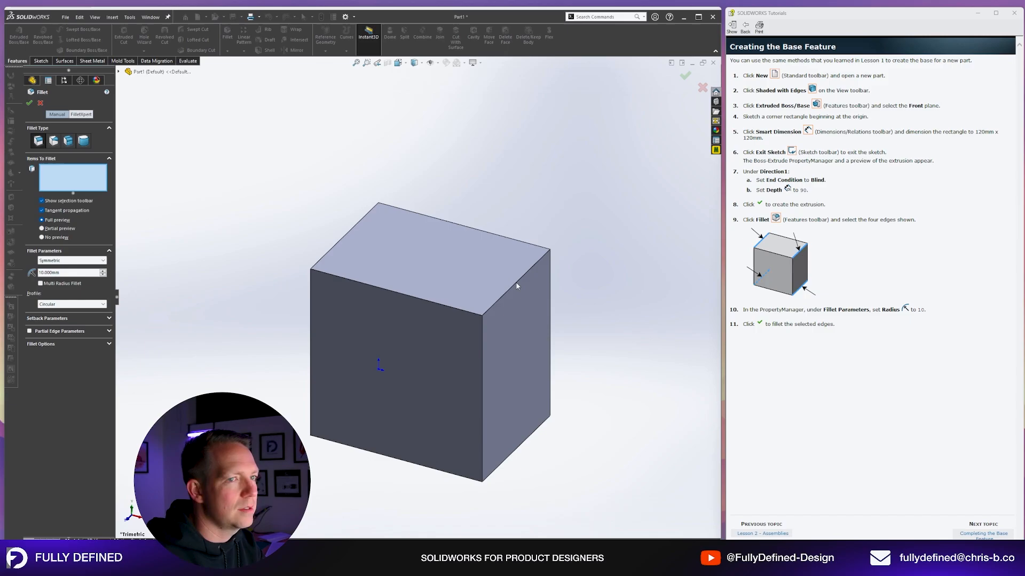
Select the block's four parallel depth edges and complete the 10 mm fillet on them
{"action": "left_click", "coordinate": [517, 287]}
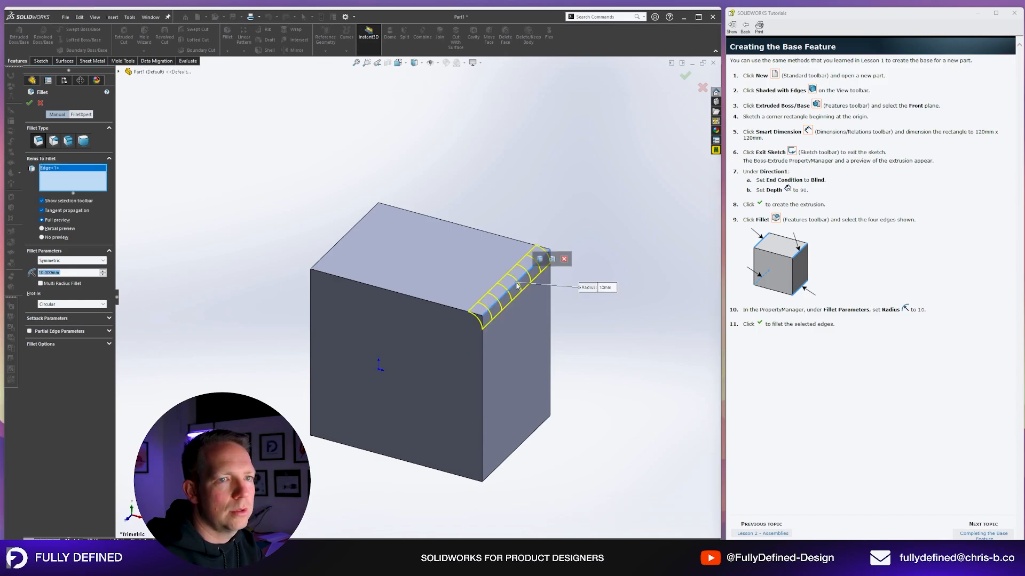
{"action": "left_click", "coordinate": [540, 259]}
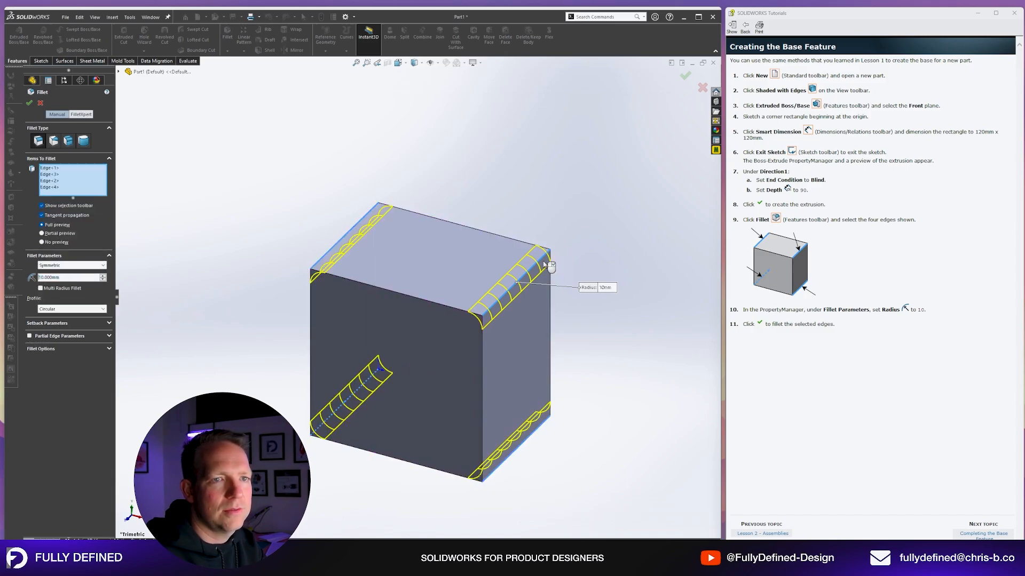
{"action": "right_click", "coordinate": [543, 264]}
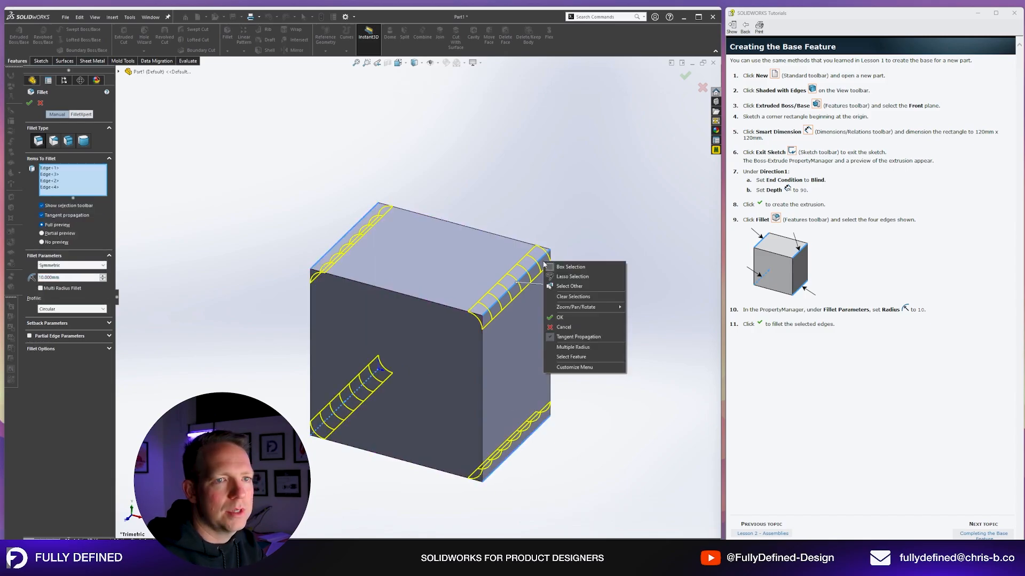
{"action": "left_click", "coordinate": [560, 317]}
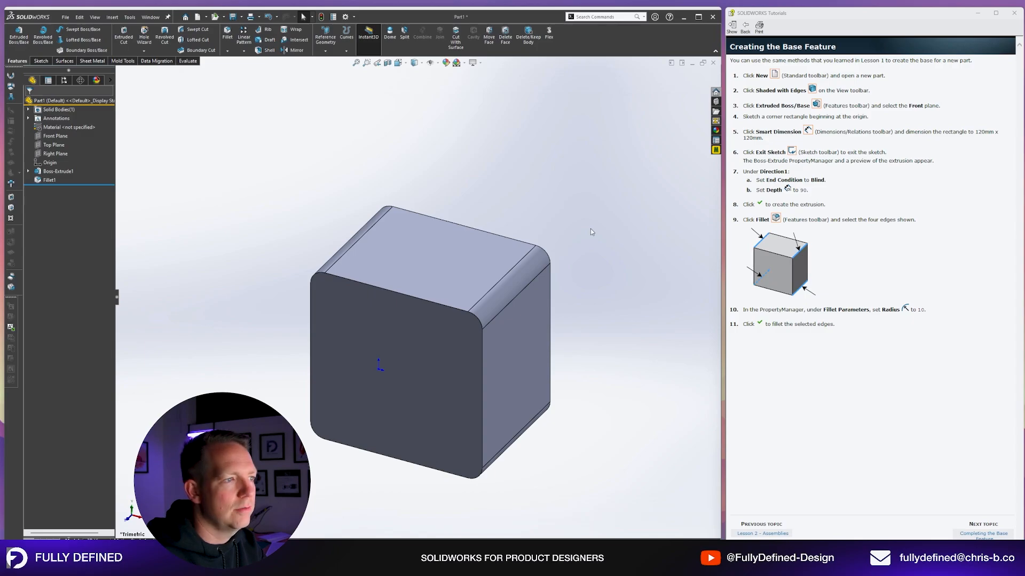
Advance the tutorial to Completing the Base Feature and shell the block 4 mm thick with its front face removed
{"action": "left_click", "coordinate": [983, 535]}
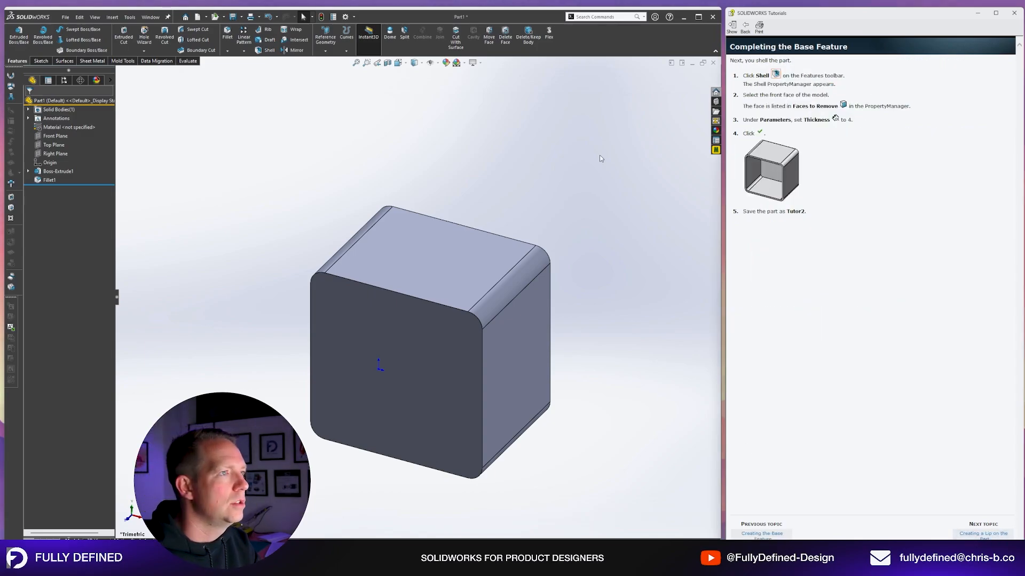
{"action": "left_click", "coordinate": [265, 50]}
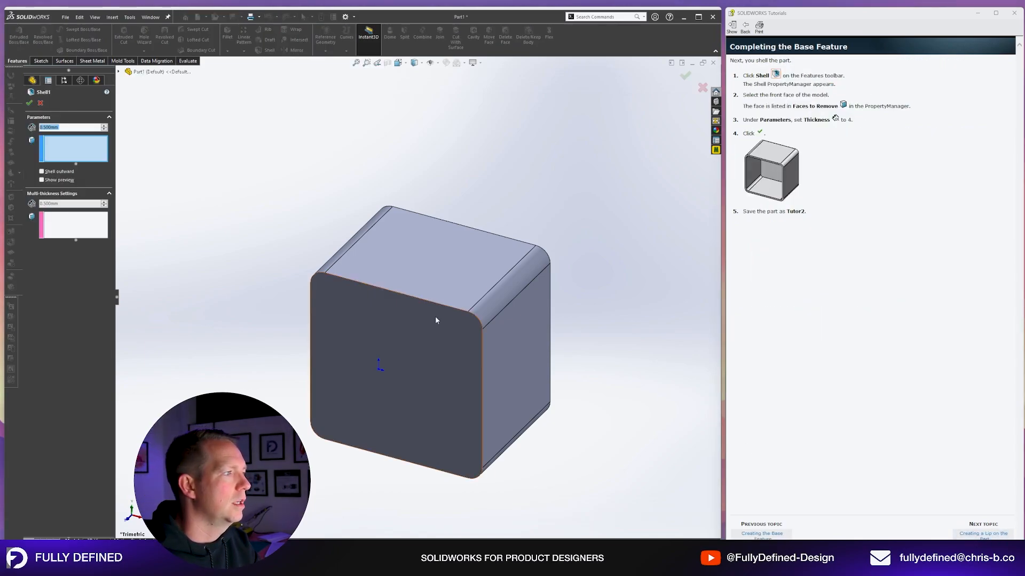
{"action": "left_click", "coordinate": [399, 336]}
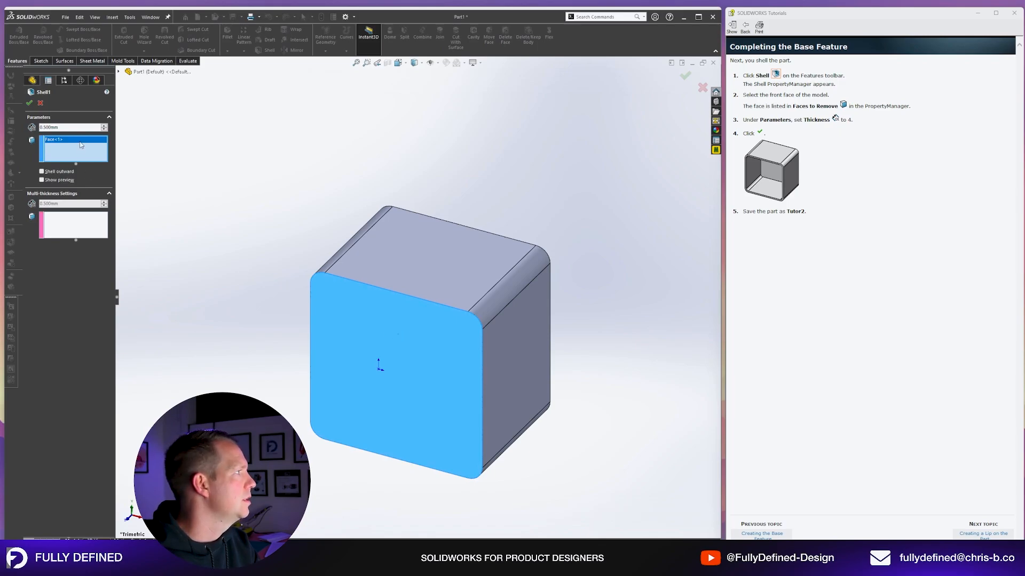
{"action": "double_click", "coordinate": [69, 129]}
{"action": "type", "text": "4"}
{"action": "key", "text": "Return"}
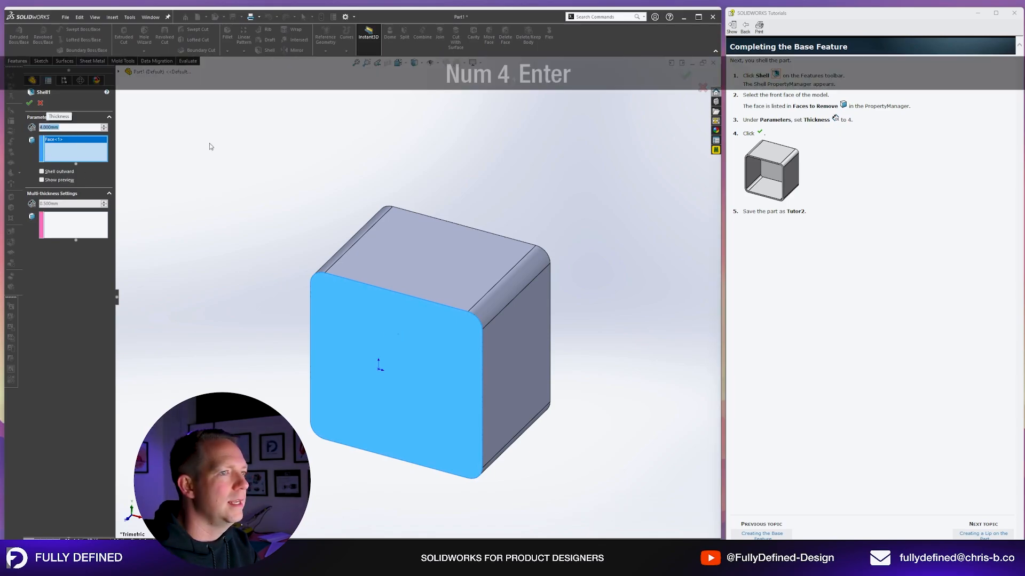
Save the shelled part as Tutor2 in the SW Tutorials folder
{"action": "left_click", "coordinate": [233, 16]}
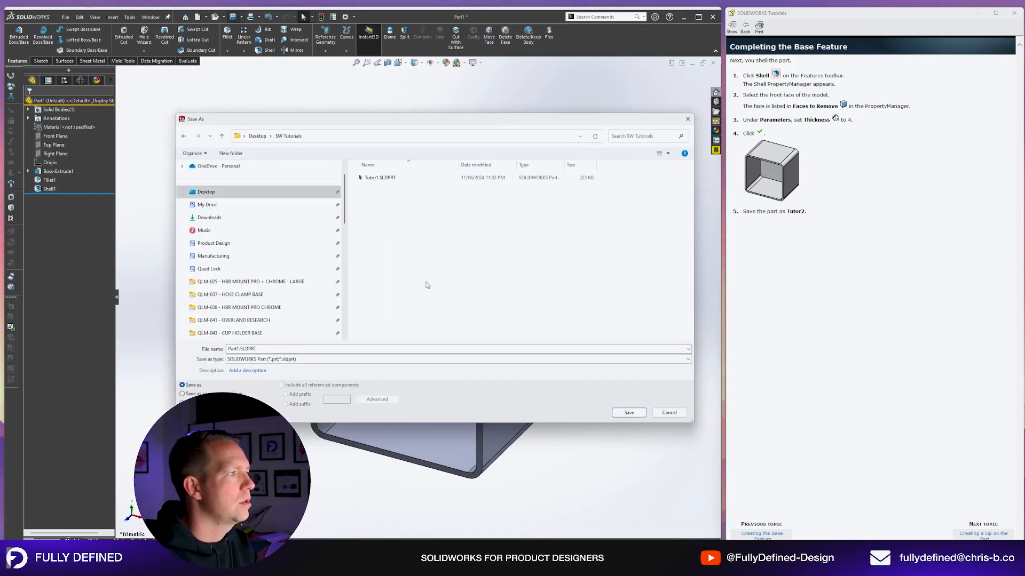
{"action": "type", "text": "Tutor2"}
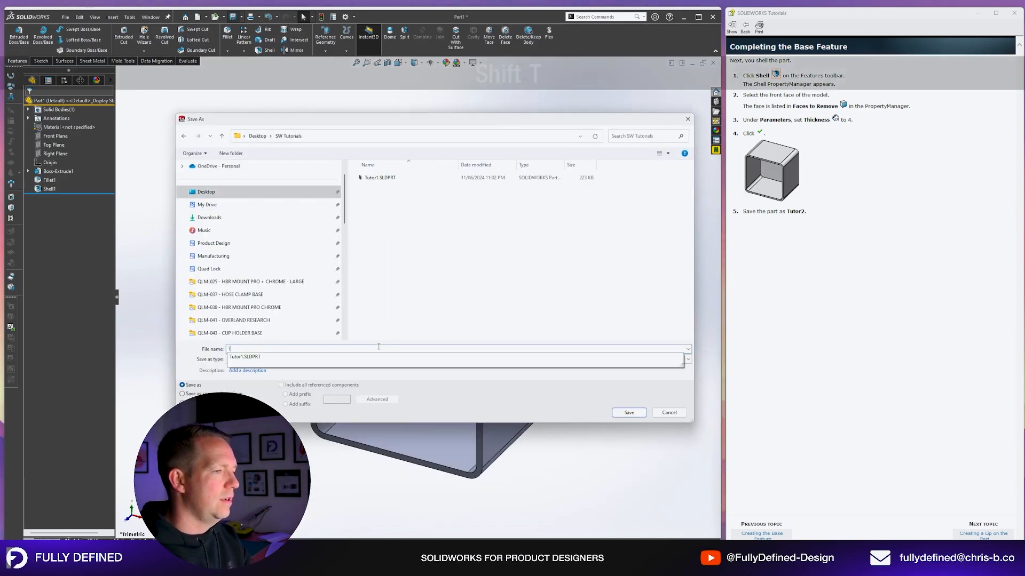
{"action": "key", "text": "Return"}
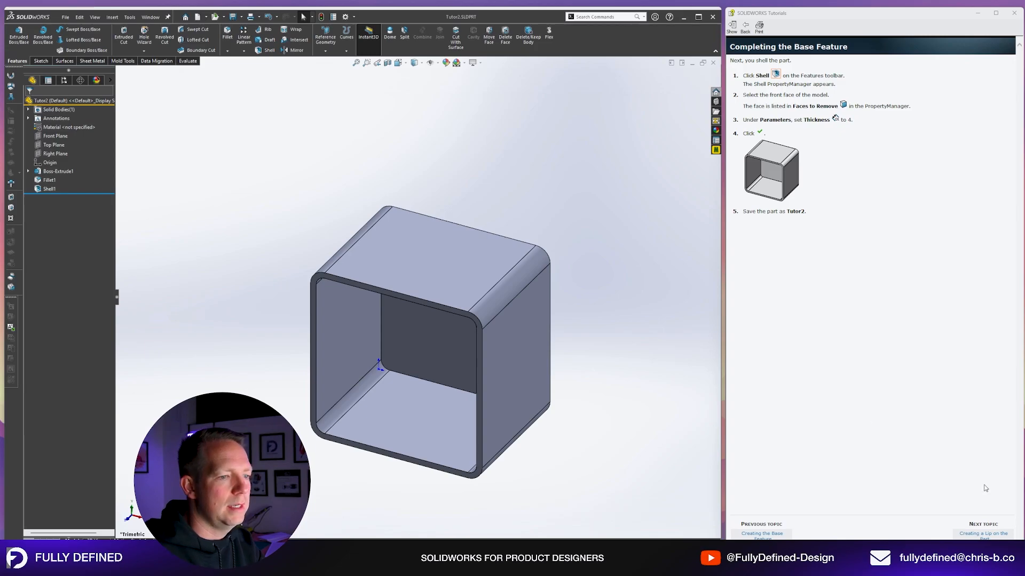
Advance the tutorial to Creating a Lip on the Part and have it point out the Zoom to Area tool
{"action": "left_click", "coordinate": [982, 533]}
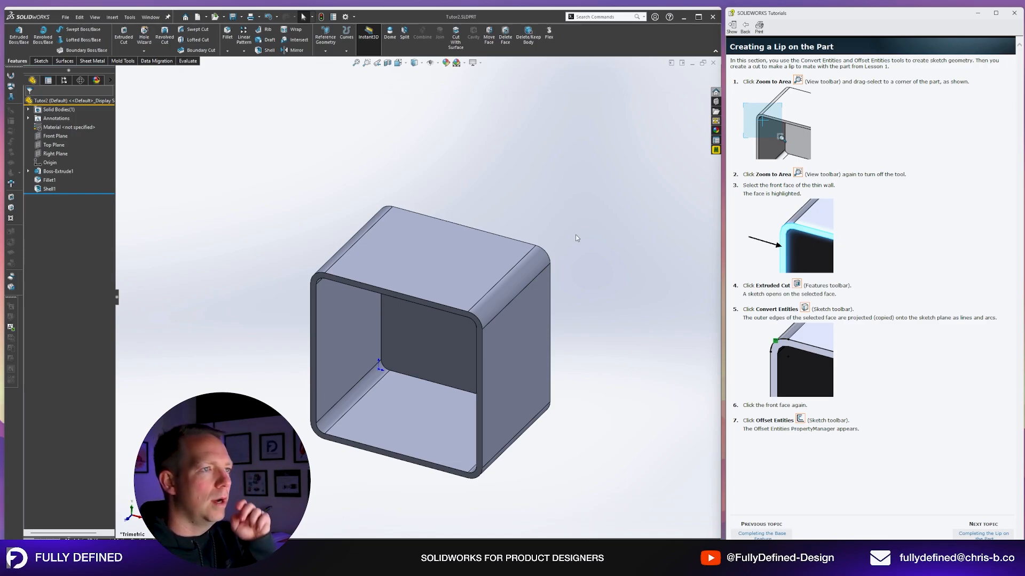
{"action": "left_click", "coordinate": [796, 81]}
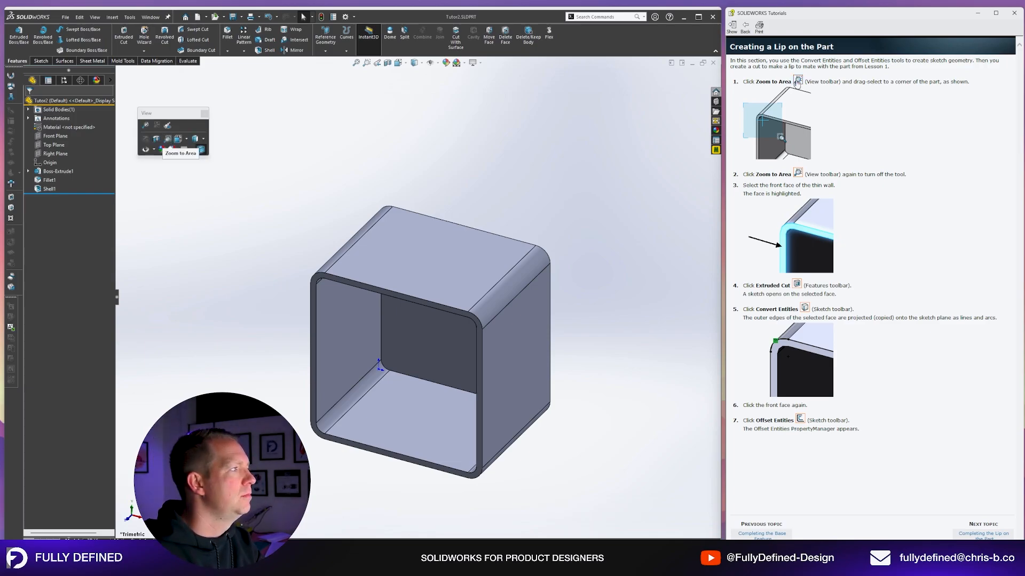
Select the front face of the thin wall and start an Extruded Cut sketch on it
{"action": "left_click", "coordinate": [400, 63]}
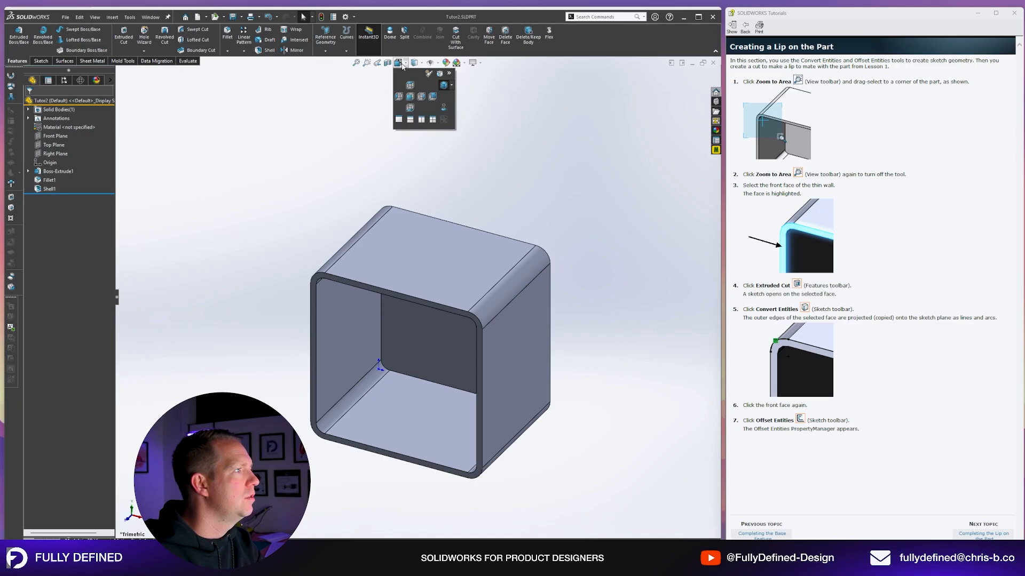
{"action": "left_click", "coordinate": [368, 63]}
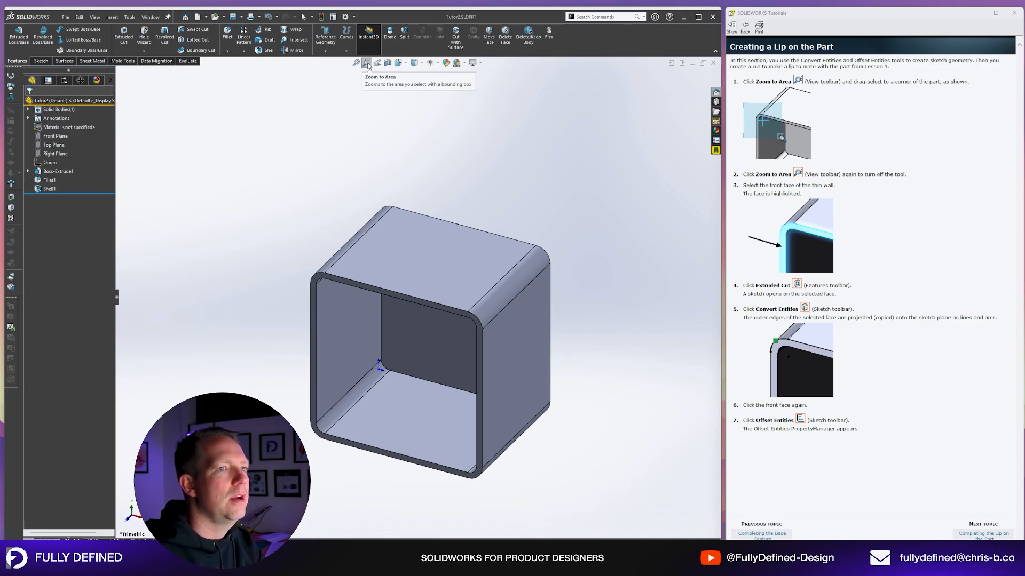
{"action": "left_click_drag", "start_coordinate": [266, 228], "coordinate": [384, 323]}
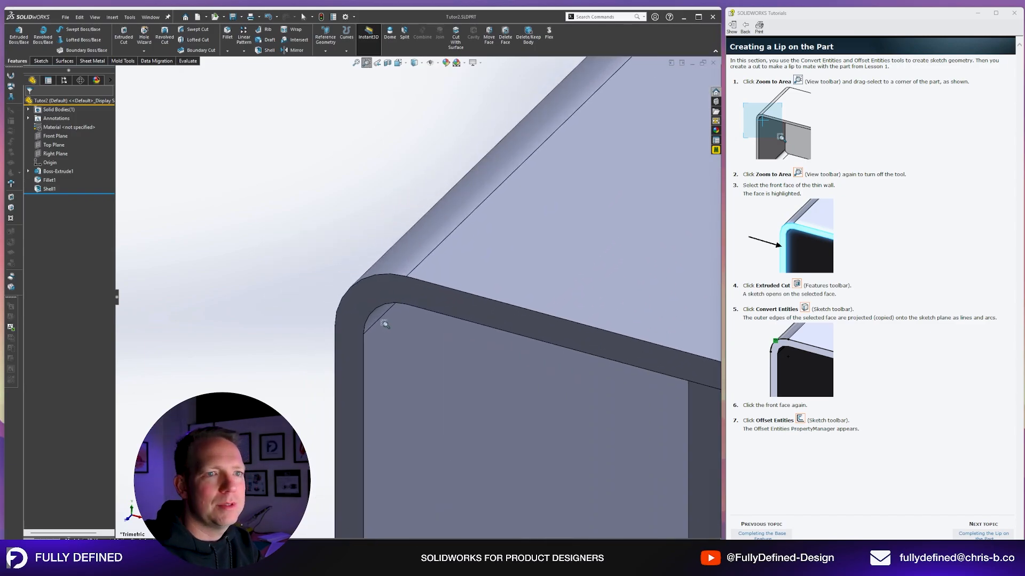
{"action": "key", "text": "Escape"}
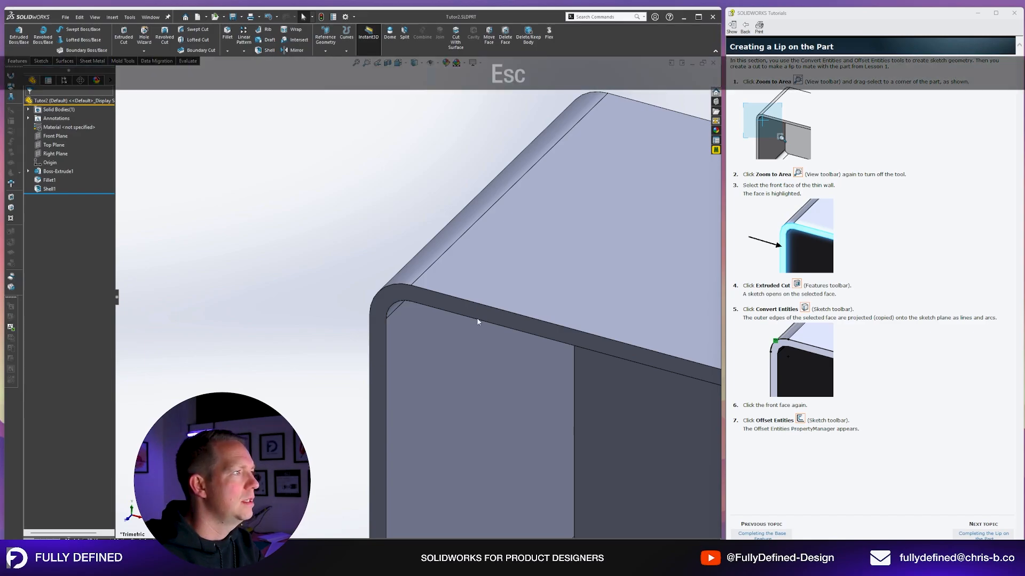
{"action": "left_click", "coordinate": [404, 297]}
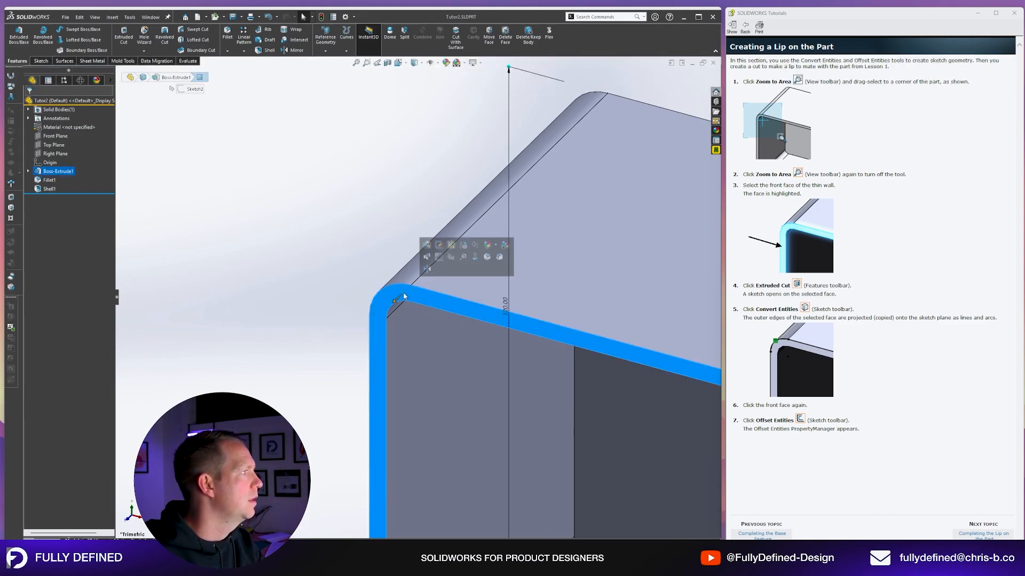
{"action": "left_click", "coordinate": [123, 33]}
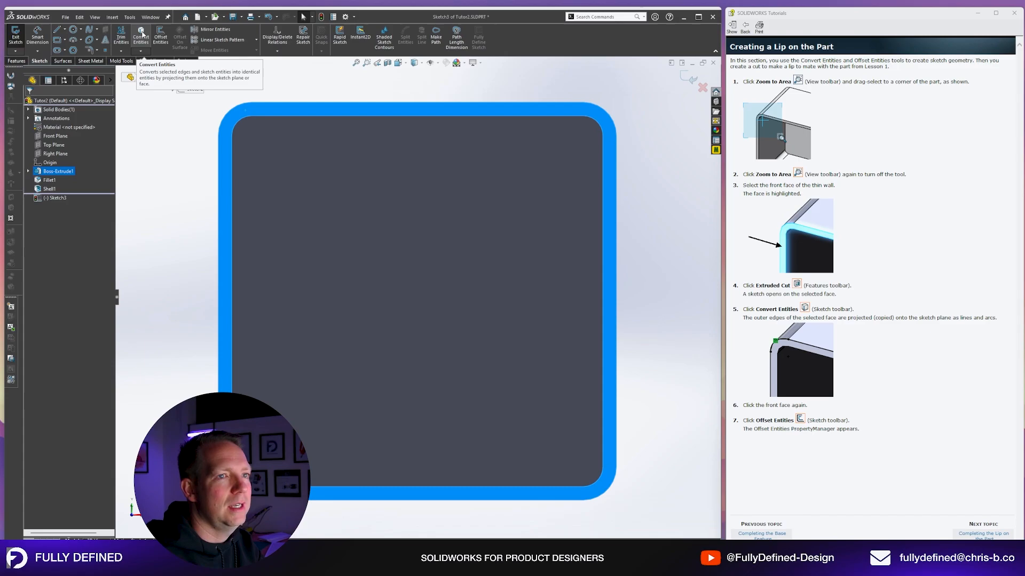
Convert the outer edges of the front face into sketch entities and check one of the converted lines
{"action": "left_click", "coordinate": [143, 35]}
{"action": "middle_click_drag", "start_coordinate": [438, 256], "coordinate": [355, 319]}
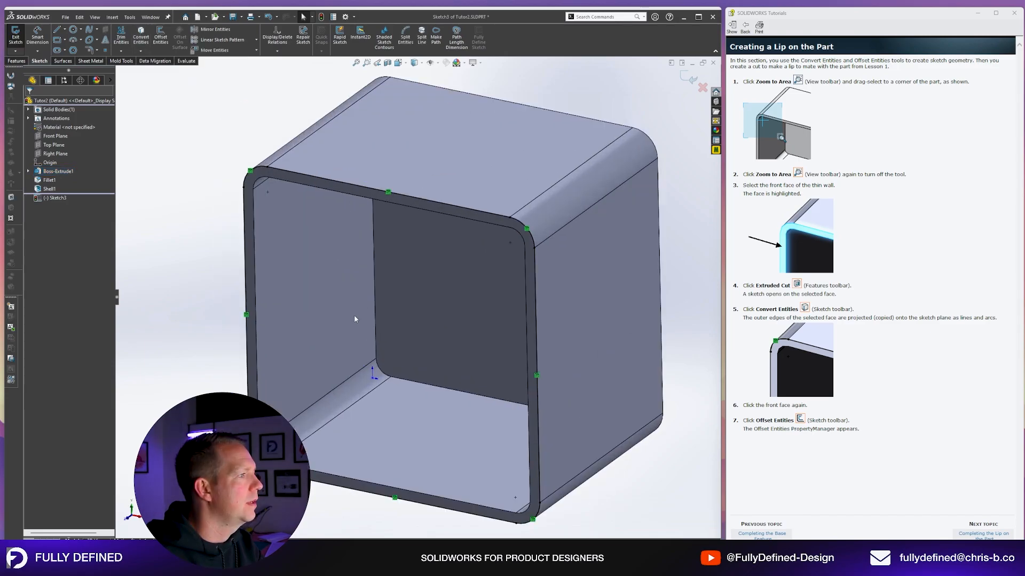
{"action": "left_click", "coordinate": [349, 188]}
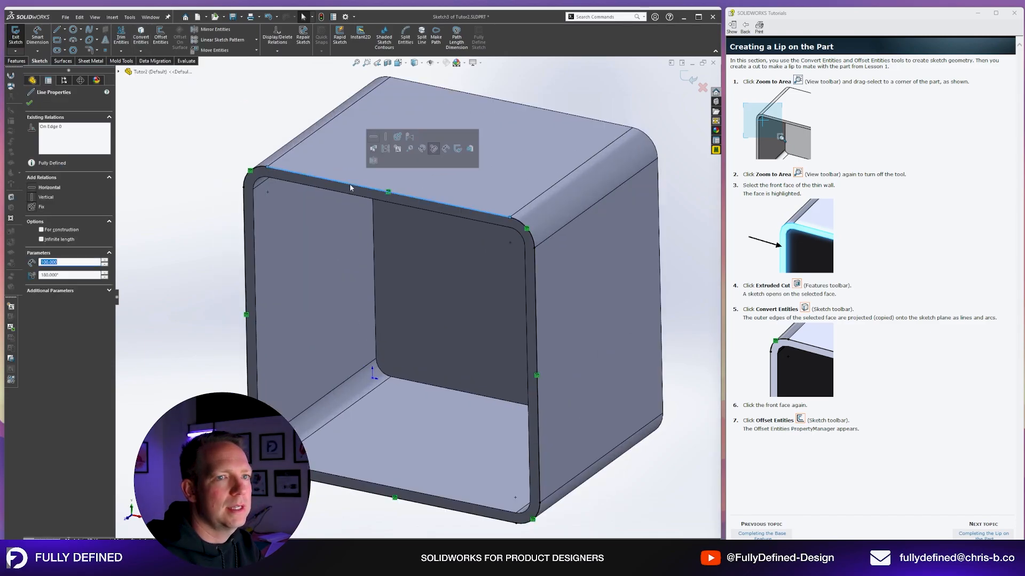
{"action": "key", "text": "Escape"}
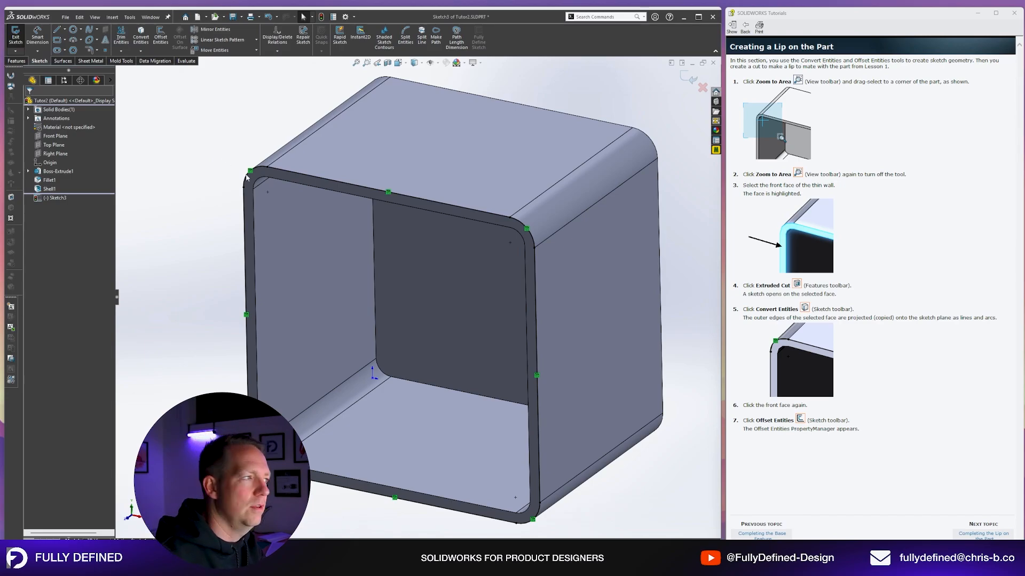
Try converting the inner edge loop of the front face into sketch entities, and undo that conversion
{"action": "left_click", "coordinate": [369, 200]}
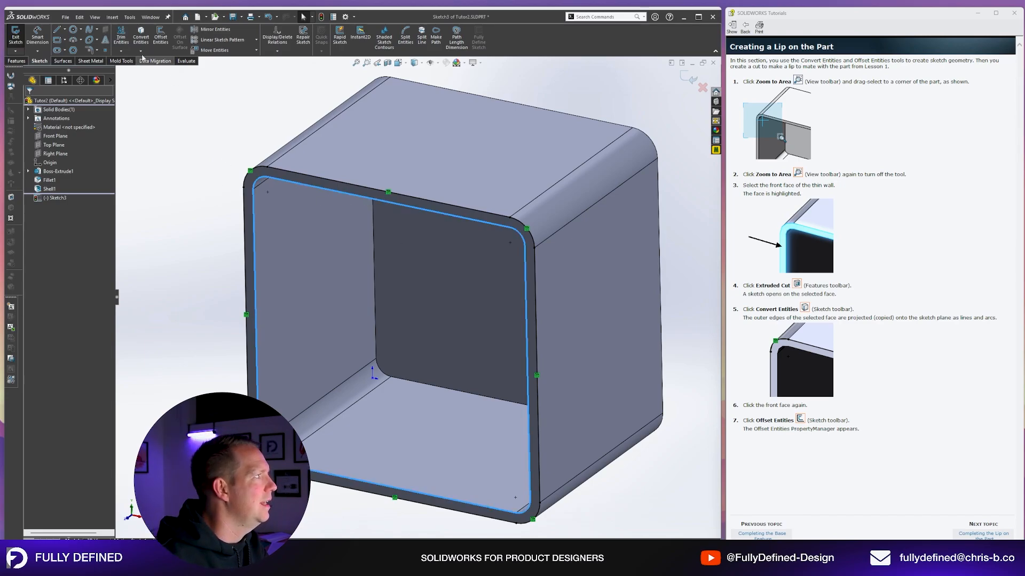
{"action": "left_click", "coordinate": [141, 35]}
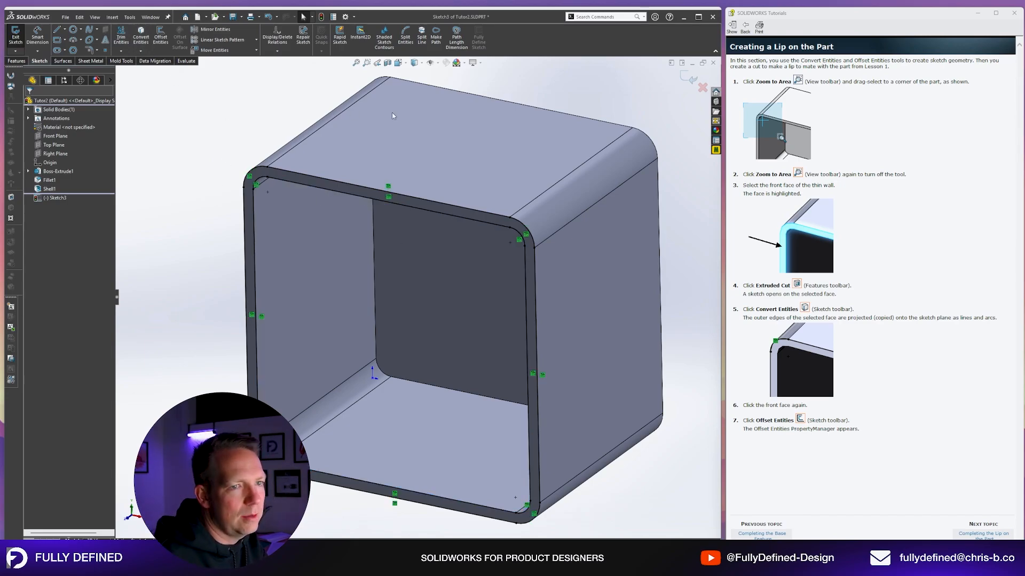
{"action": "key", "text": "ctrl+z"}
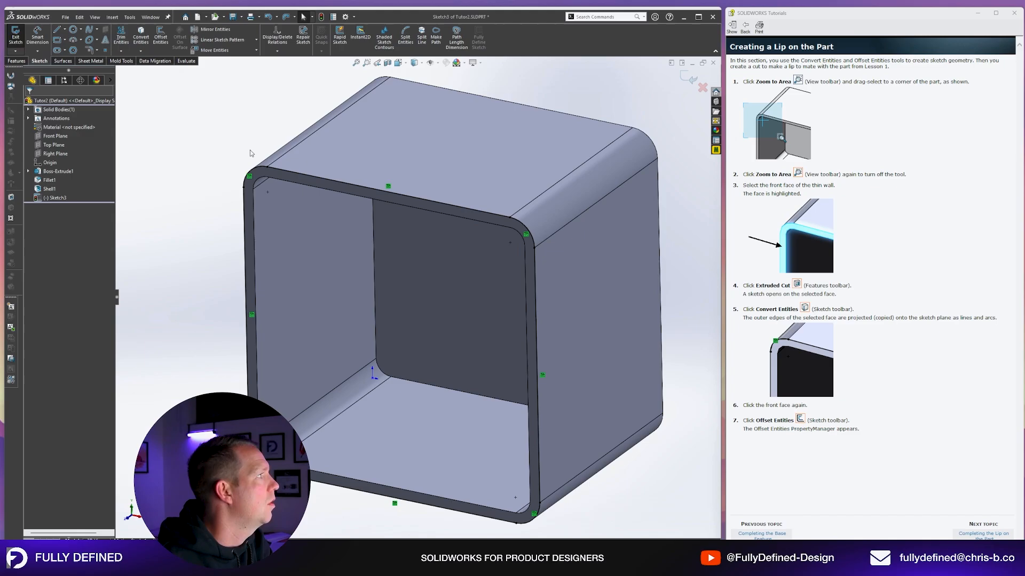
Start Offset Entities on the front face and advance the tutorial to Completing the Lip on the Part
{"action": "left_click", "coordinate": [288, 171]}
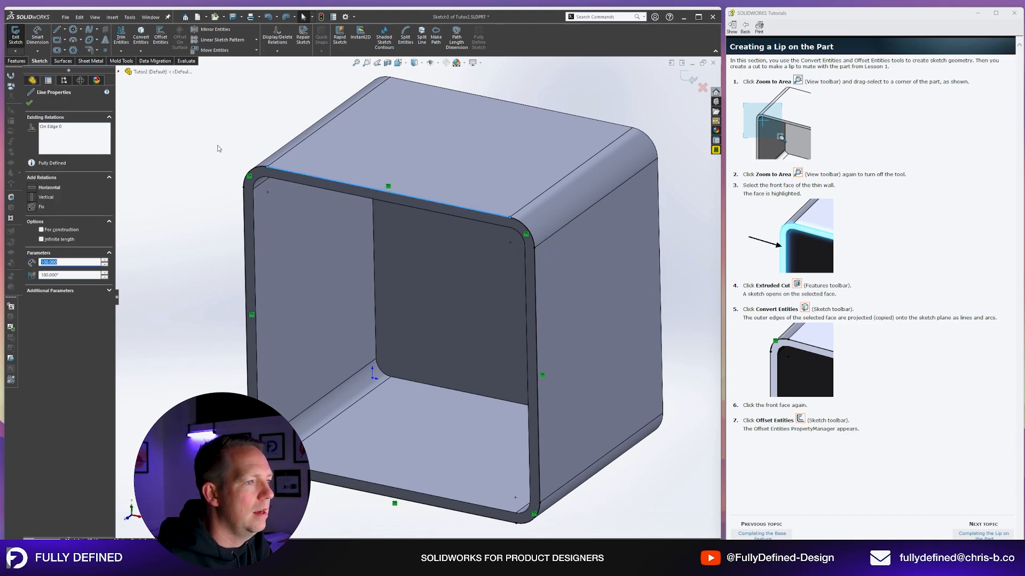
{"action": "left_click", "coordinate": [282, 180]}
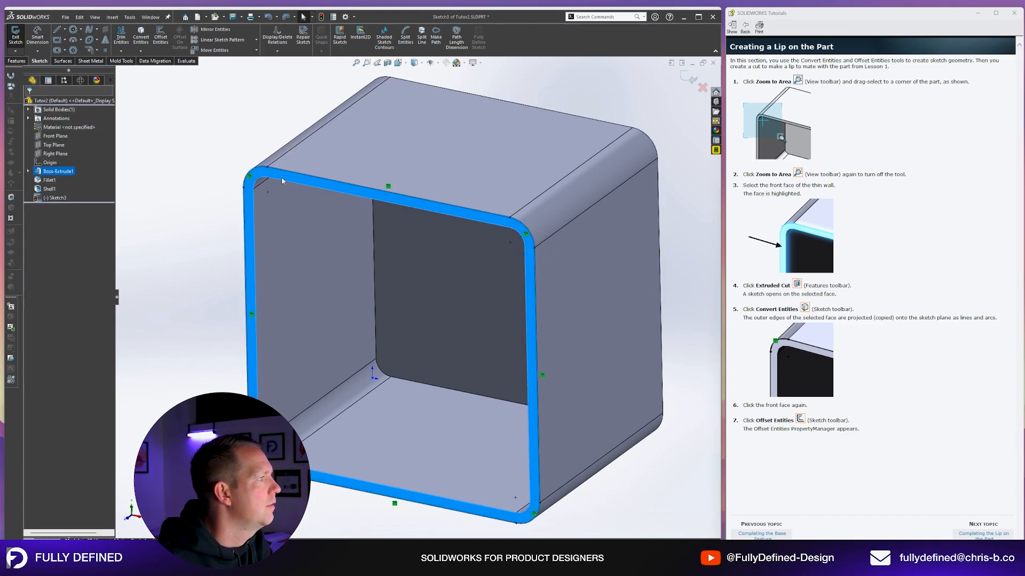
{"action": "left_click", "coordinate": [161, 38]}
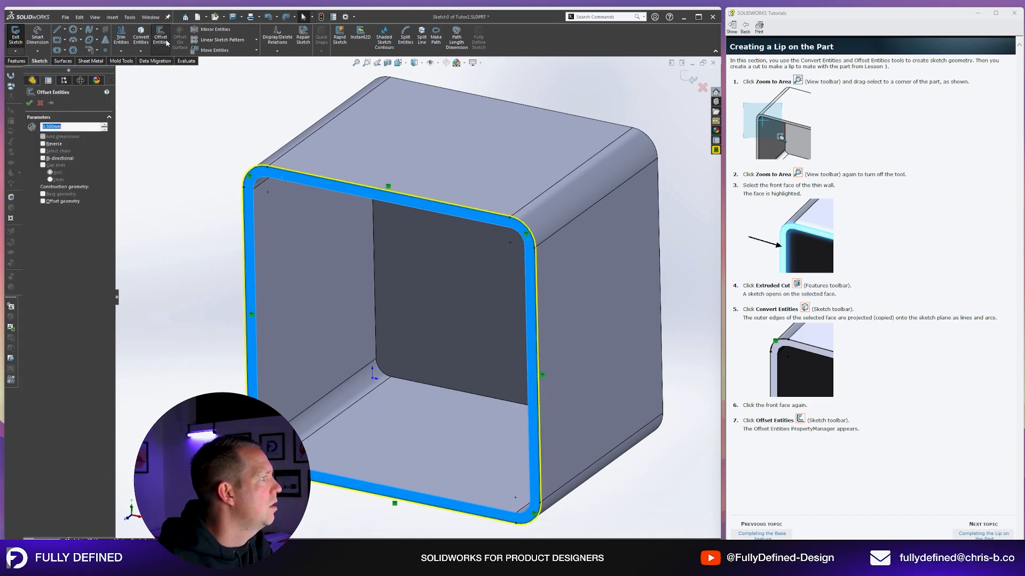
{"action": "left_click", "coordinate": [988, 535]}
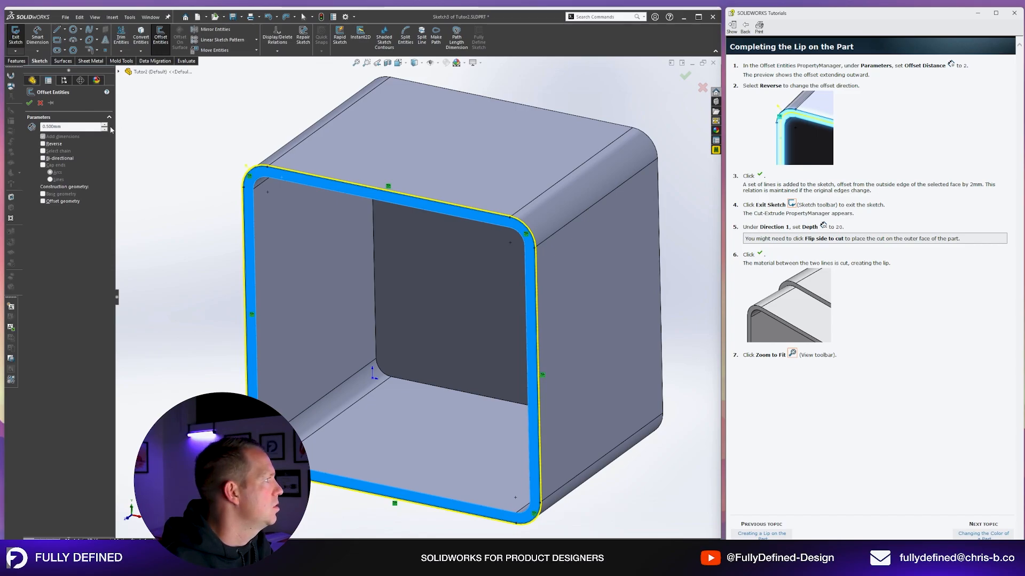
Set the offset distance to 2 mm, reverse the direction inward and accept the offset of the face's outer outline
{"action": "left_click", "coordinate": [106, 125]}
{"action": "left_click", "coordinate": [106, 125]}
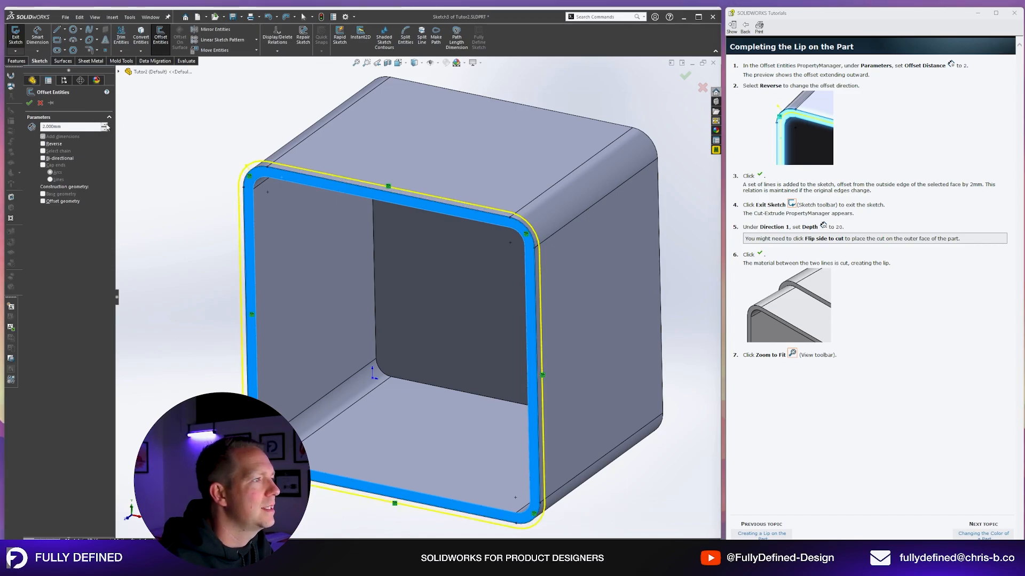
{"action": "scroll", "coordinate": [218, 176], "scroll_direction": "down", "scroll_amount": 3}
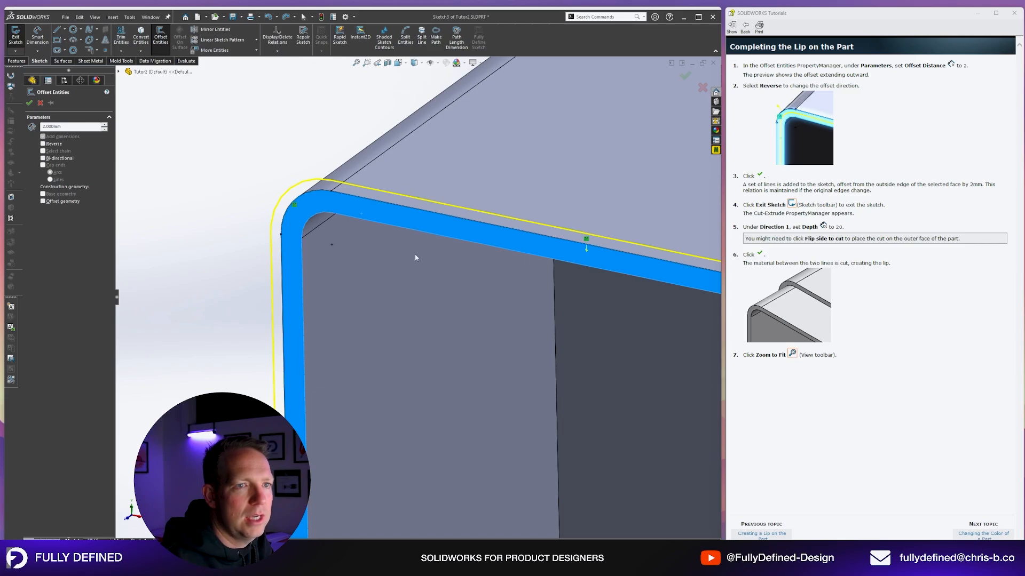
{"action": "scroll", "coordinate": [414, 254], "scroll_direction": "up", "scroll_amount": 2}
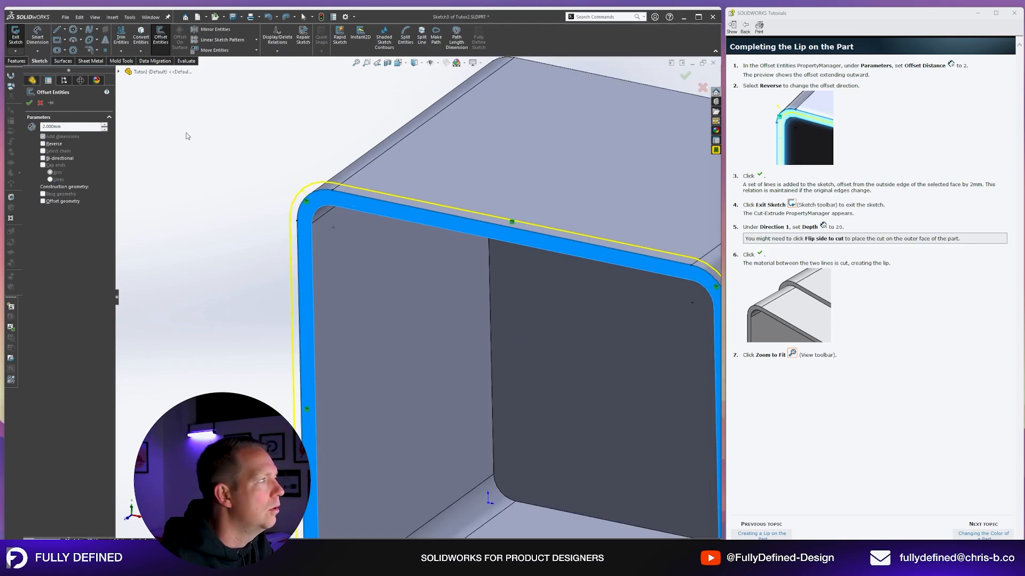
{"action": "left_click", "coordinate": [44, 145]}
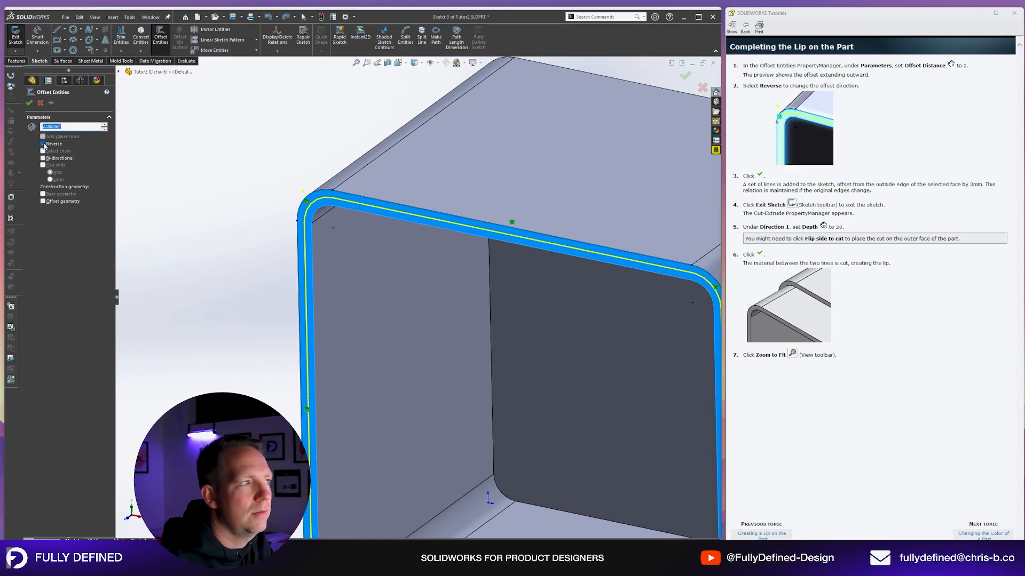
{"action": "left_click", "coordinate": [29, 103]}
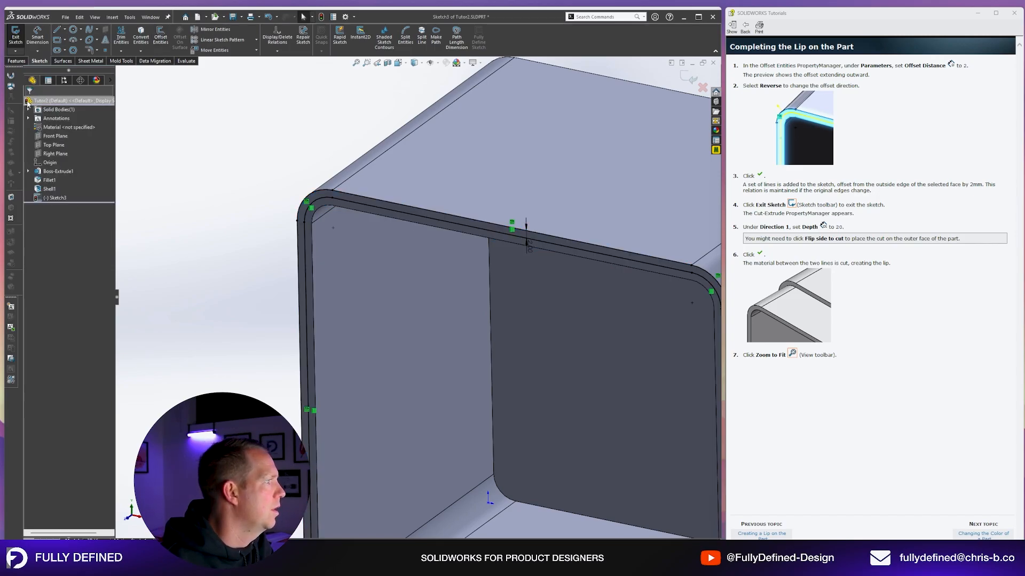
Exit the sketch and cut the material between the two outlines to a depth of 20 mm, forming the lip
{"action": "key", "text": "f"}
{"action": "scroll", "coordinate": [516, 342], "scroll_direction": "down", "scroll_amount": 4}
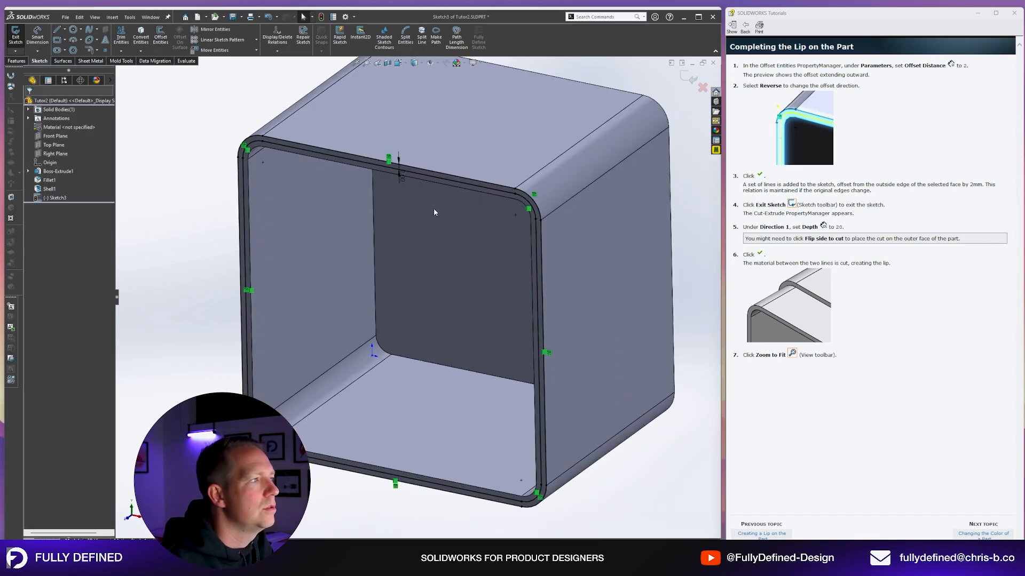
{"action": "left_click", "coordinate": [484, 189]}
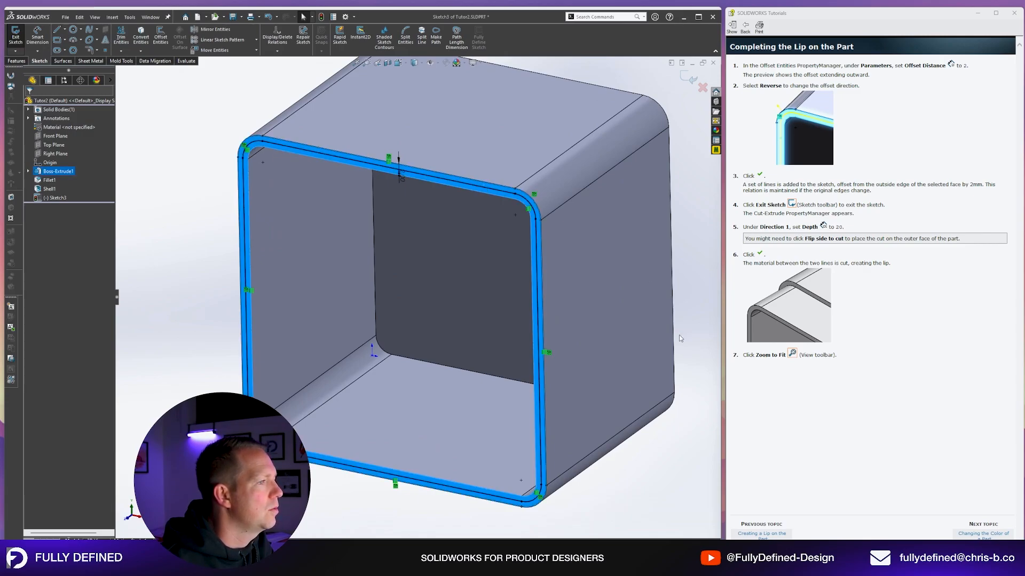
{"action": "left_click", "coordinate": [691, 258]}
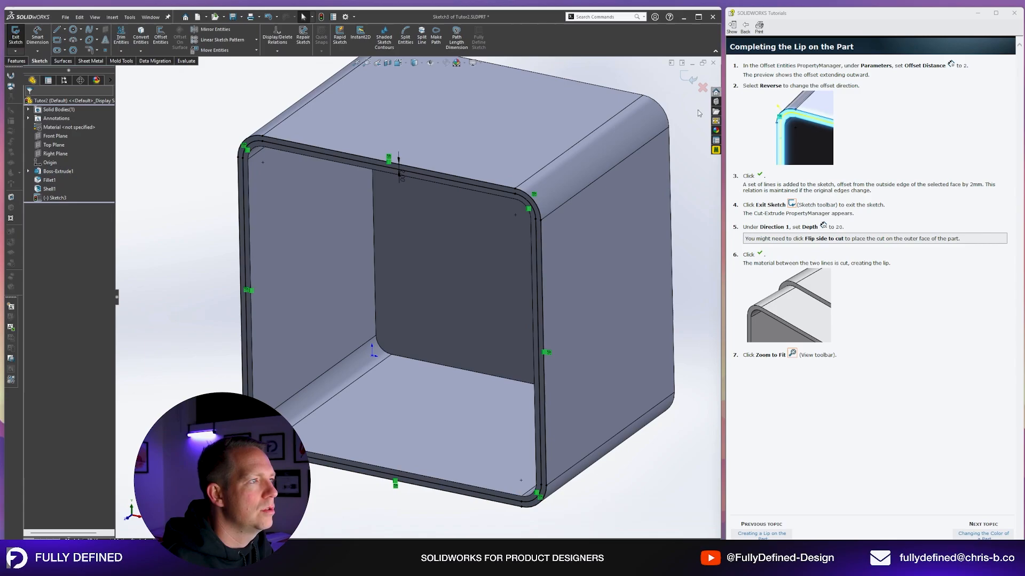
{"action": "left_click", "coordinate": [685, 76]}
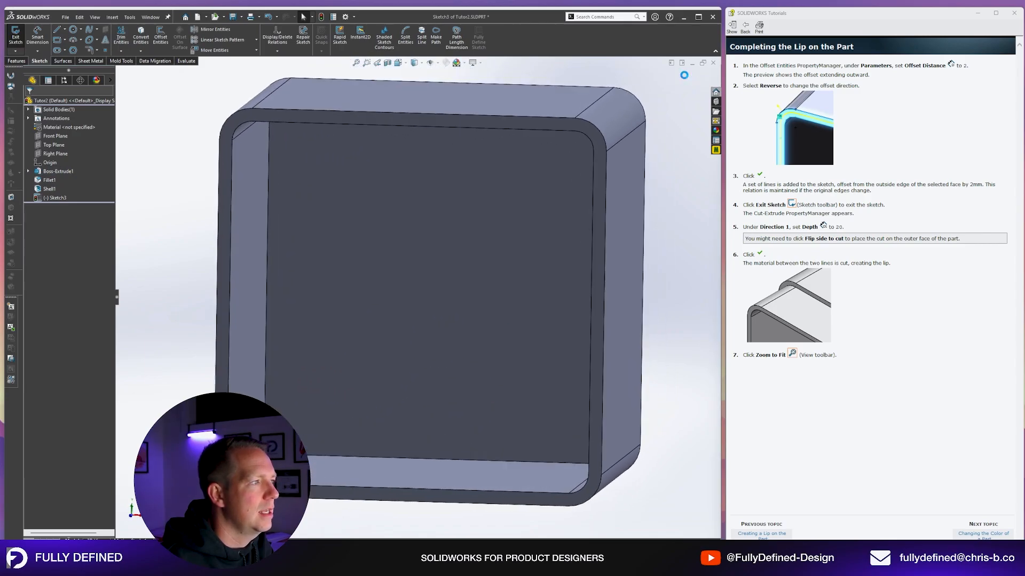
{"action": "middle_click_drag", "start_coordinate": [594, 191], "coordinate": [513, 238]}
{"action": "scroll", "coordinate": [336, 324], "scroll_direction": "down", "scroll_amount": 3}
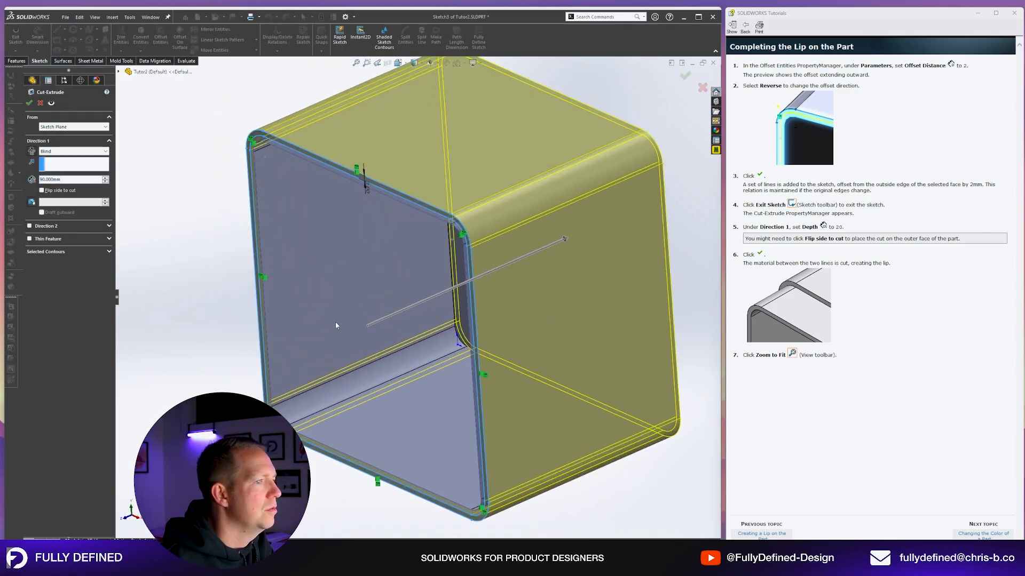
{"action": "double_click", "coordinate": [63, 179]}
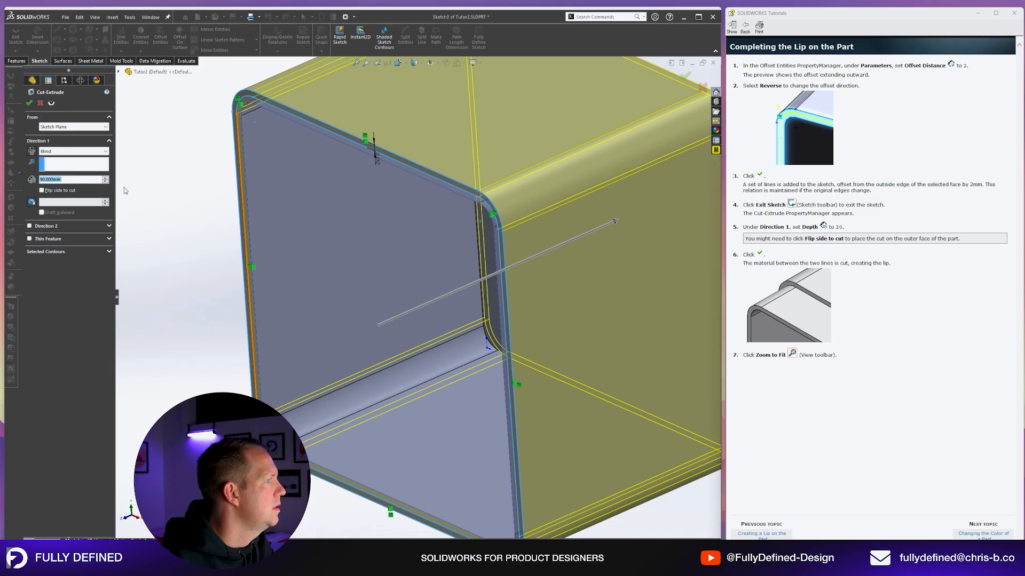
{"action": "key", "text": "Return"}
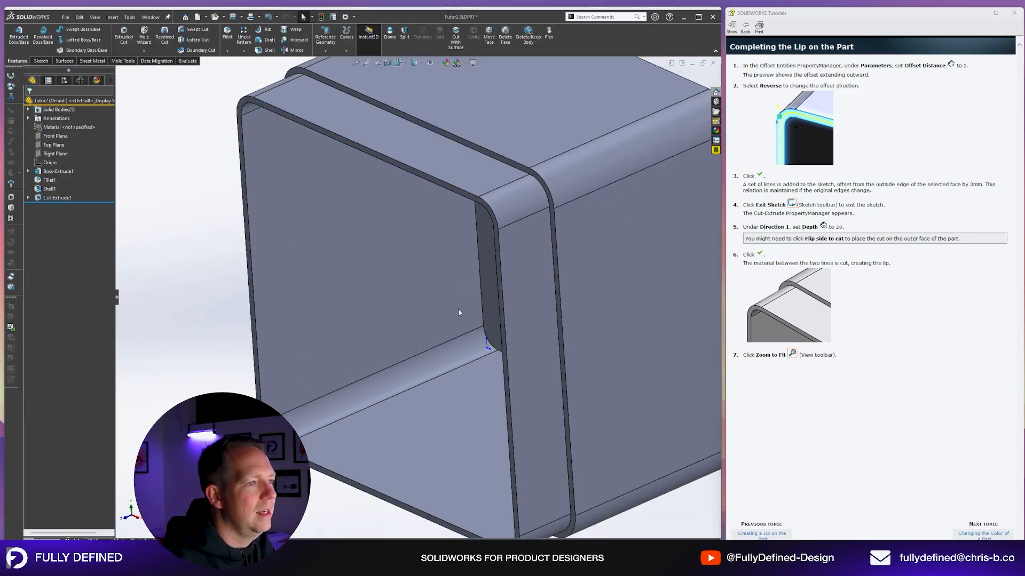
Save the part with its finished lip and advance the tutorial to Changing the Color of a Part
{"action": "middle_click_drag", "start_coordinate": [458, 309], "coordinate": [304, 235]}
{"action": "scroll", "coordinate": [474, 271], "scroll_direction": "up", "scroll_amount": 3}
{"action": "scroll", "coordinate": [404, 252], "scroll_direction": "down", "scroll_amount": 5}
{"action": "scroll", "coordinate": [304, 235], "scroll_direction": "up", "scroll_amount": 3}
{"action": "left_click", "coordinate": [234, 17]}
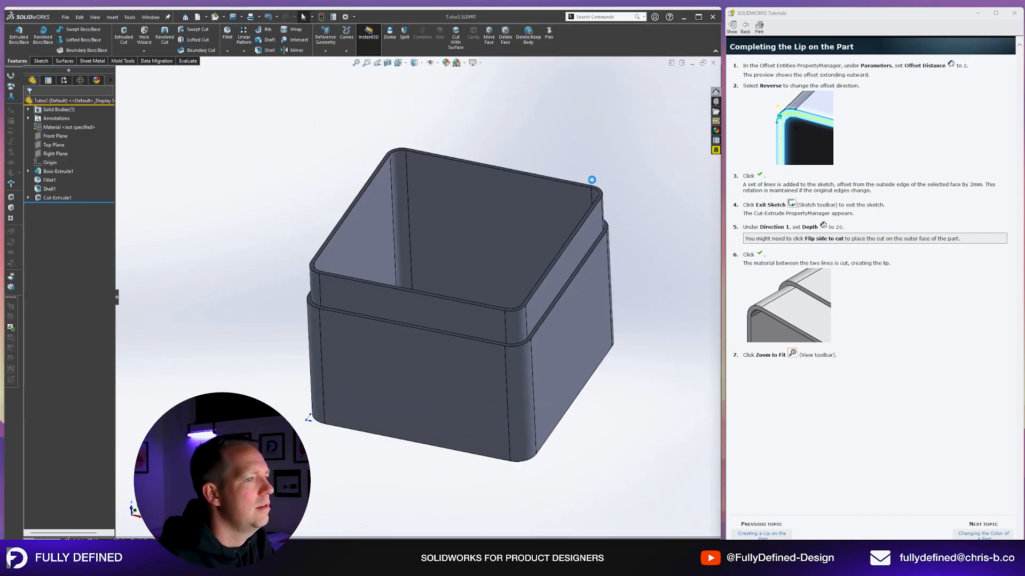
{"action": "left_click", "coordinate": [983, 534]}
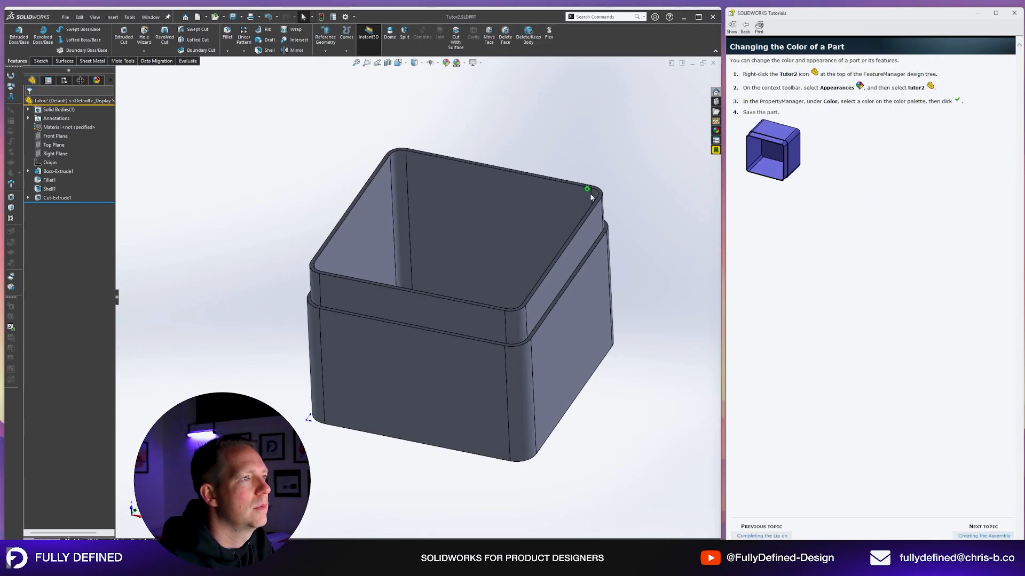
Apply a blue colour from the standard palette to the appearance of the whole Tutor2 part
{"action": "middle_click_drag", "start_coordinate": [587, 194], "coordinate": [432, 128]}
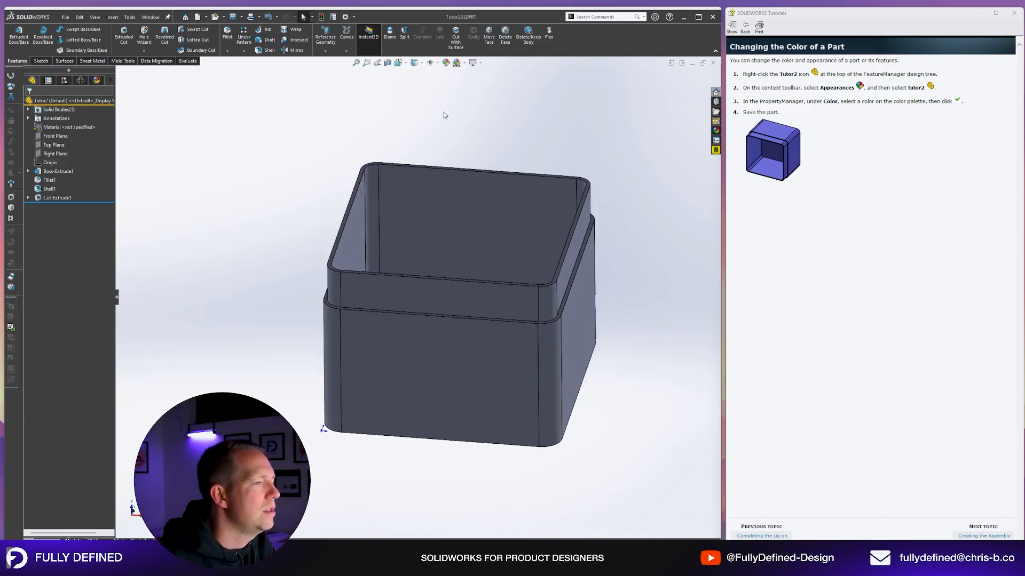
{"action": "right_click", "coordinate": [65, 101]}
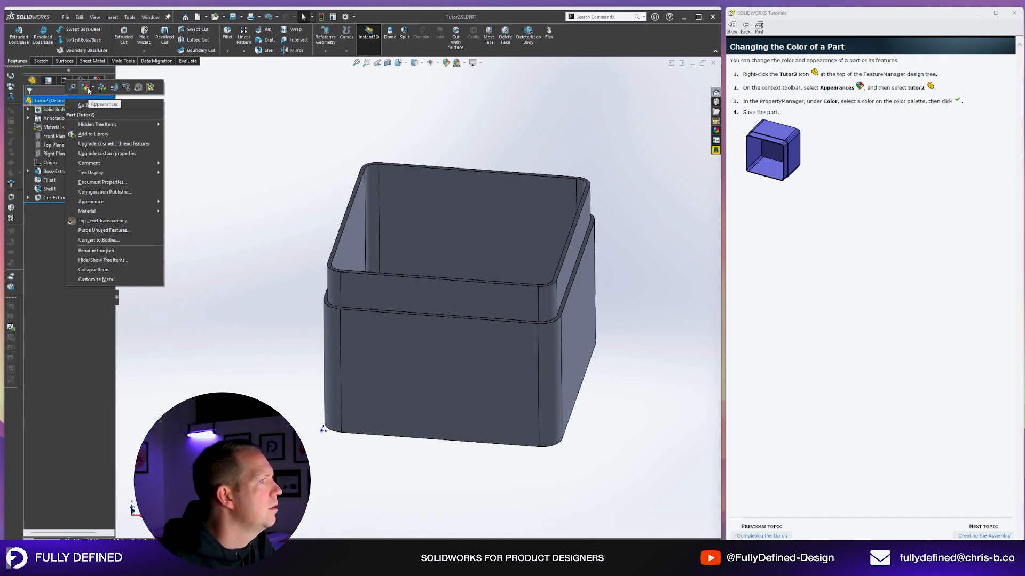
{"action": "left_click", "coordinate": [87, 88]}
{"action": "left_click", "coordinate": [97, 106]}
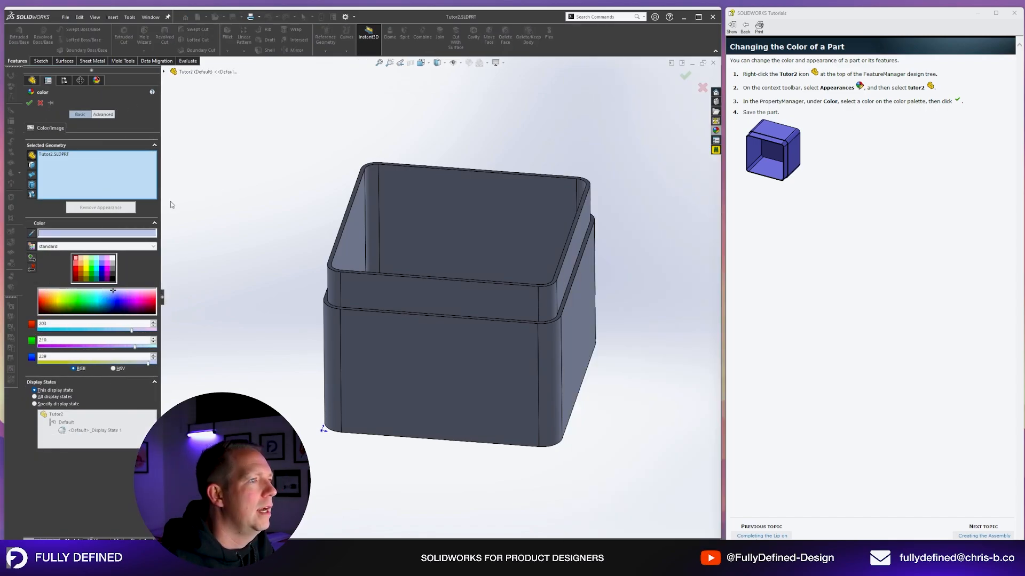
{"action": "left_click", "coordinate": [107, 270]}
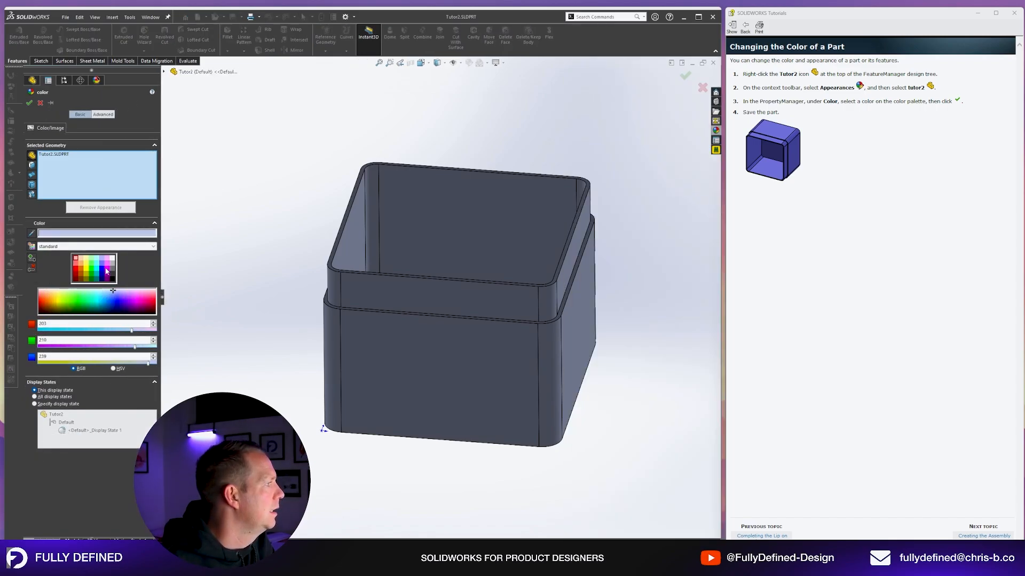
{"action": "left_click", "coordinate": [104, 266]}
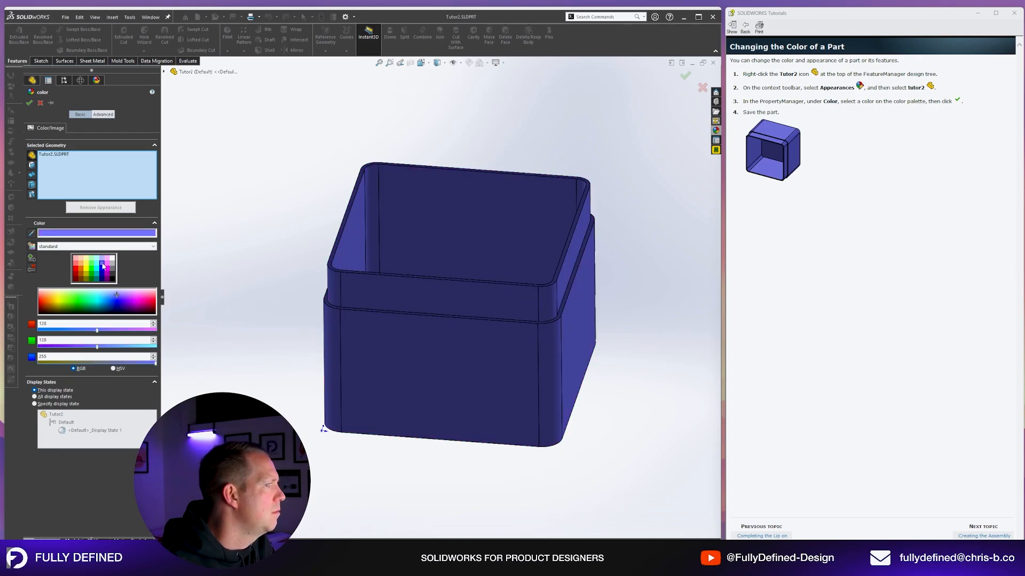
{"action": "left_click", "coordinate": [29, 103]}
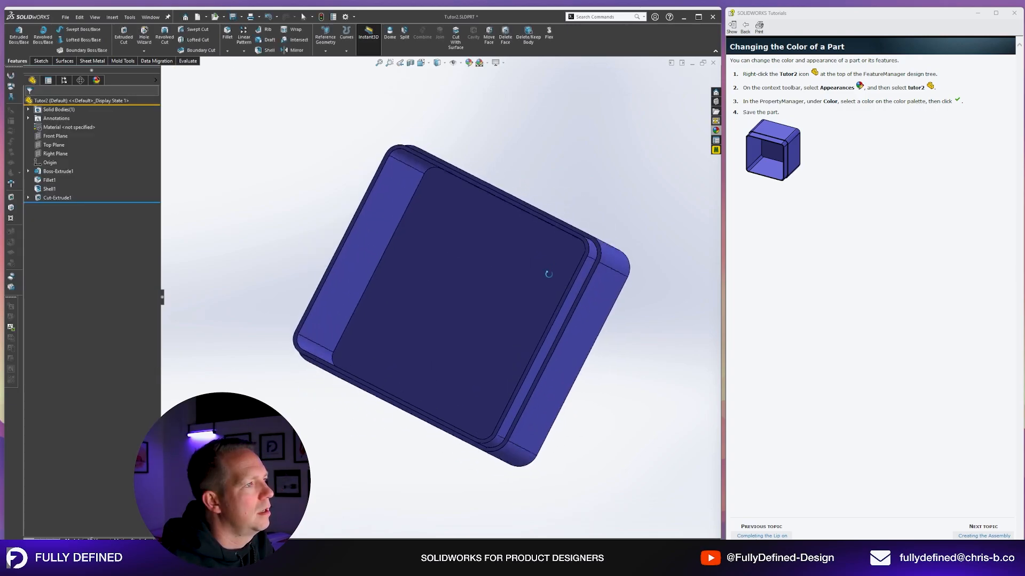
Save the recoloured Tutor2 part, advance the tutorial to Creating the Assembly and check the path given for tutor1.sldprt
{"action": "middle_click_drag", "start_coordinate": [546, 275], "coordinate": [597, 325]}
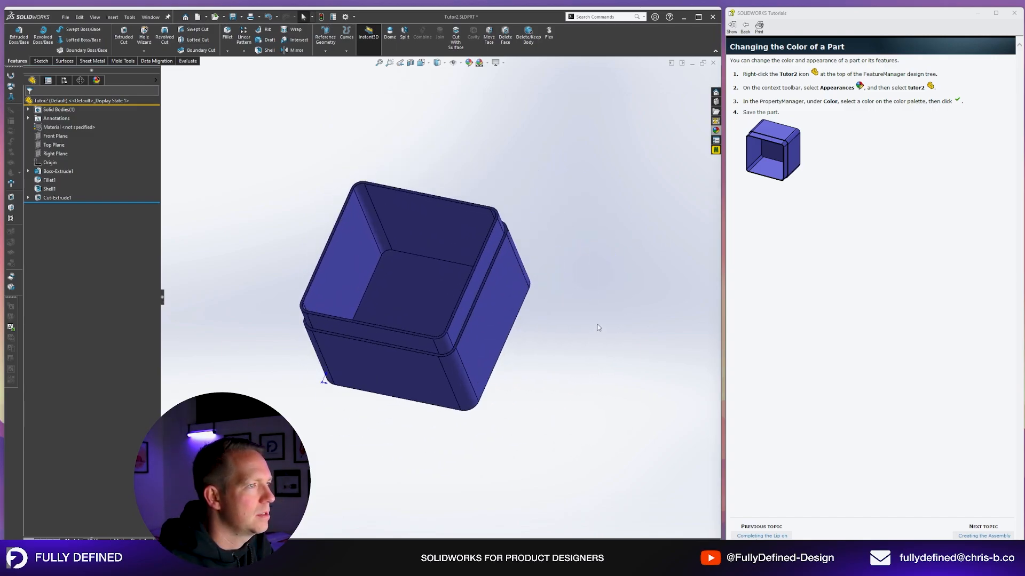
{"action": "left_click", "coordinate": [233, 16]}
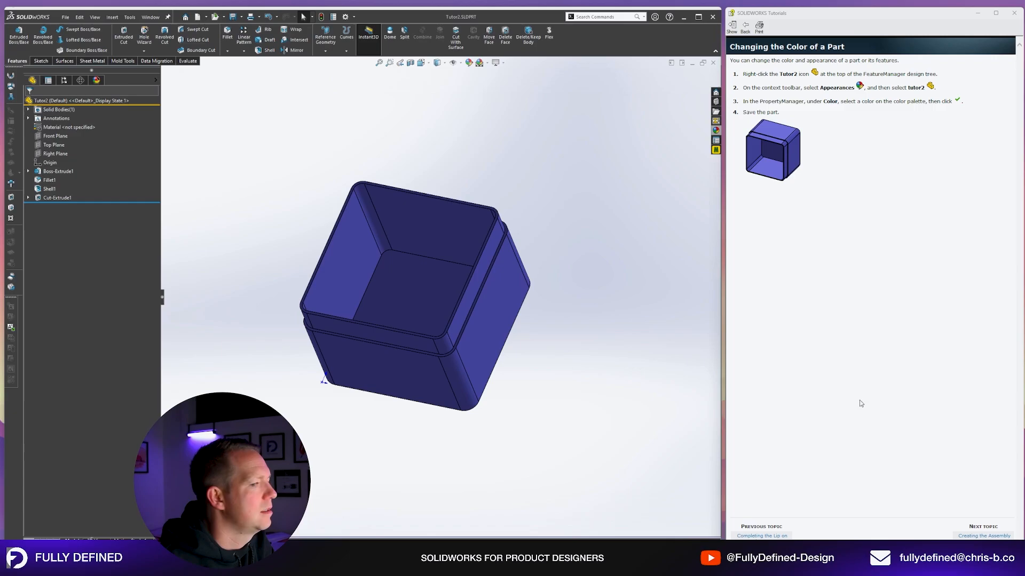
{"action": "left_click", "coordinate": [975, 534]}
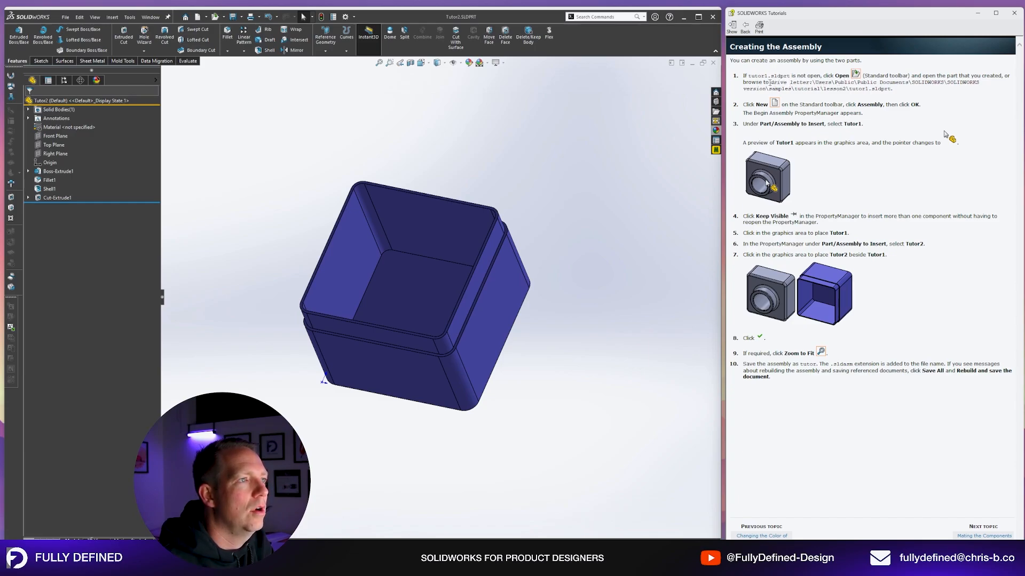
{"action": "left_click_drag", "start_coordinate": [770, 83], "coordinate": [889, 90]}
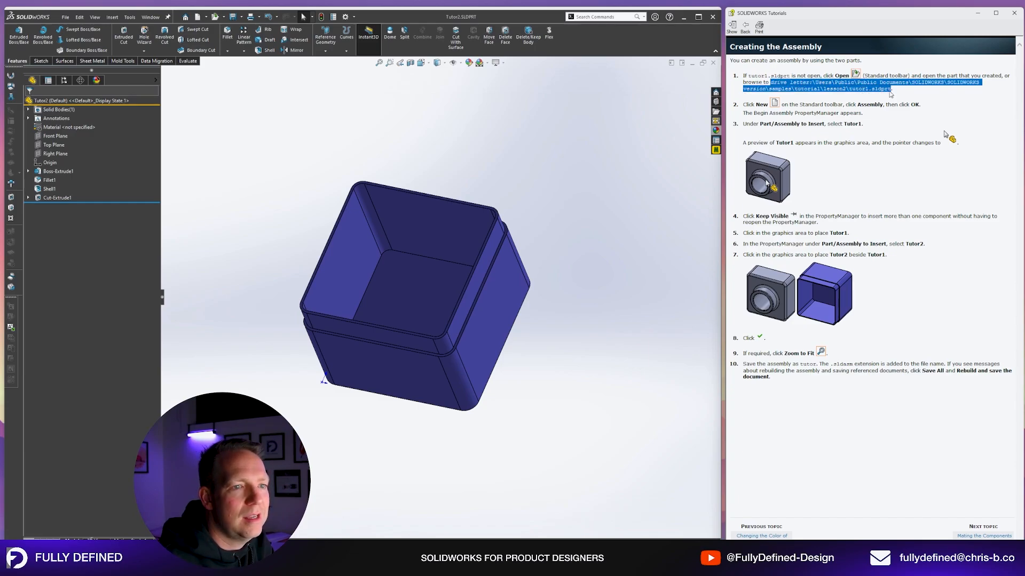
{"action": "left_click", "coordinate": [890, 90]}
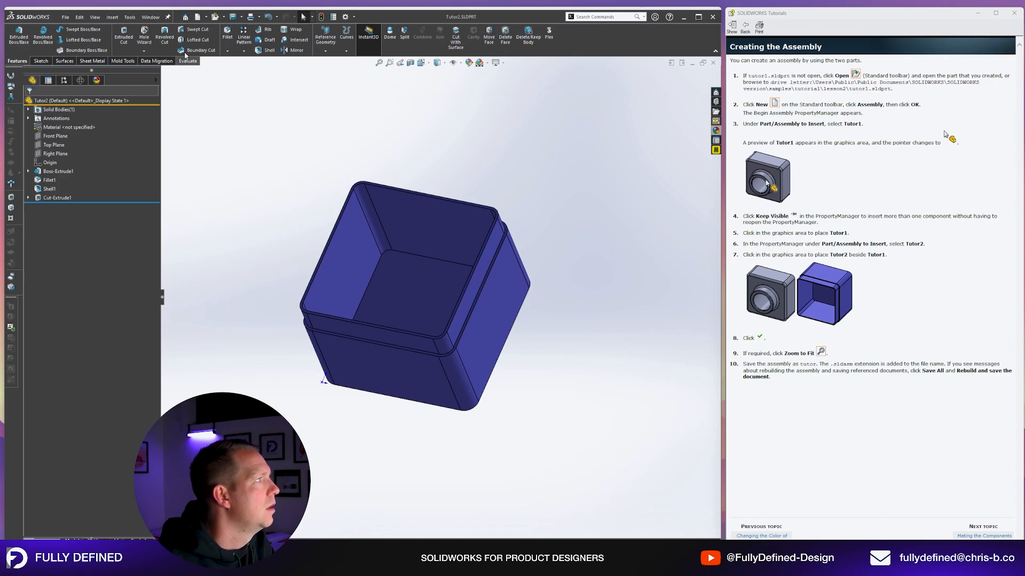
{"action": "left_click", "coordinate": [198, 18]}
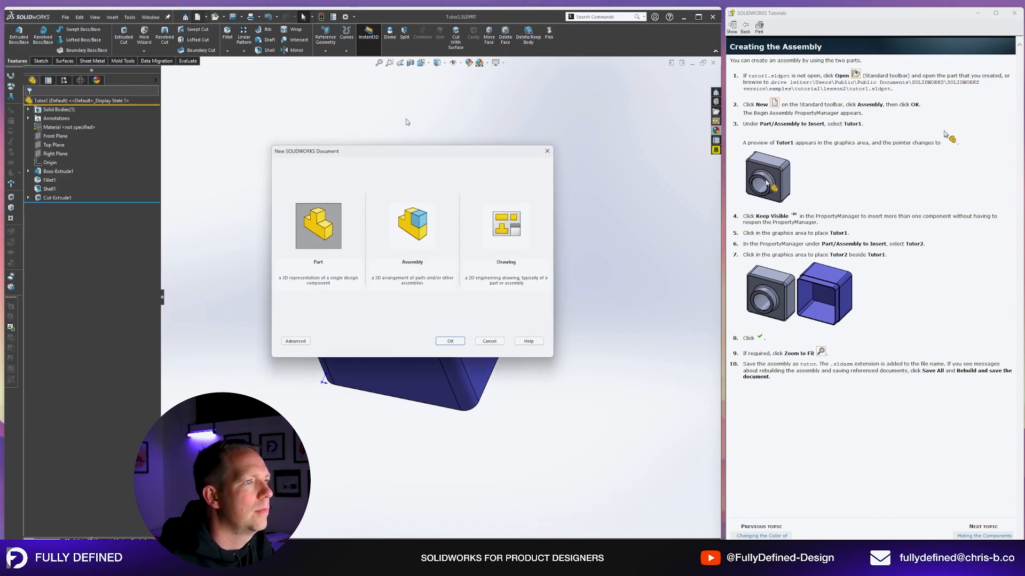
{"action": "left_click", "coordinate": [394, 248]}
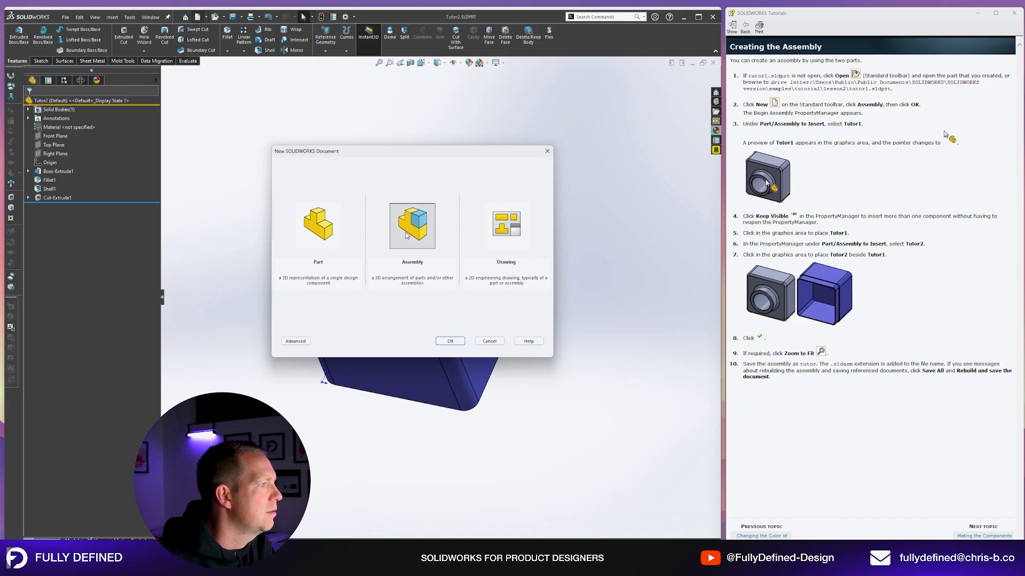
{"action": "left_click", "coordinate": [450, 341]}
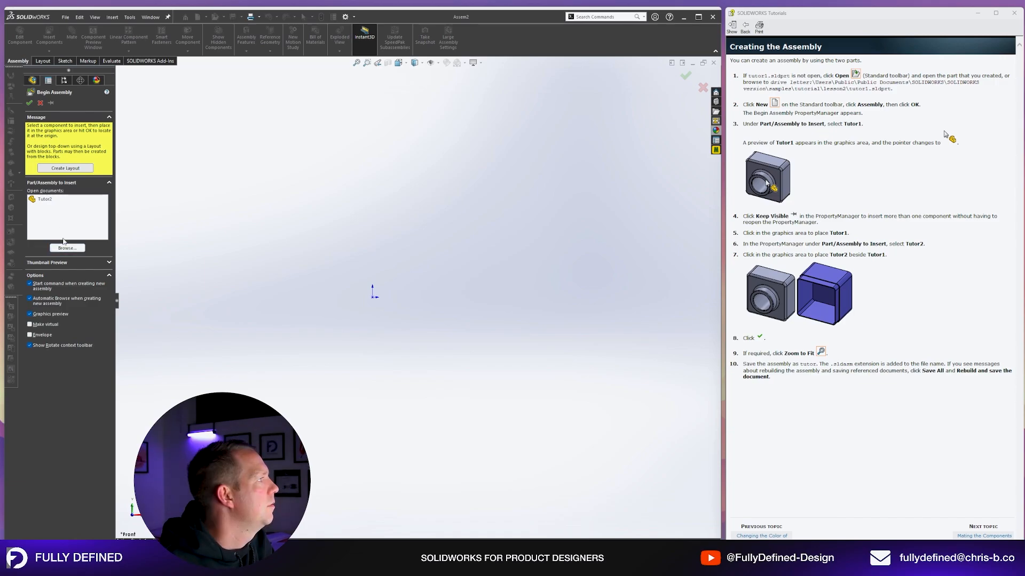
{"action": "left_click", "coordinate": [70, 249]}
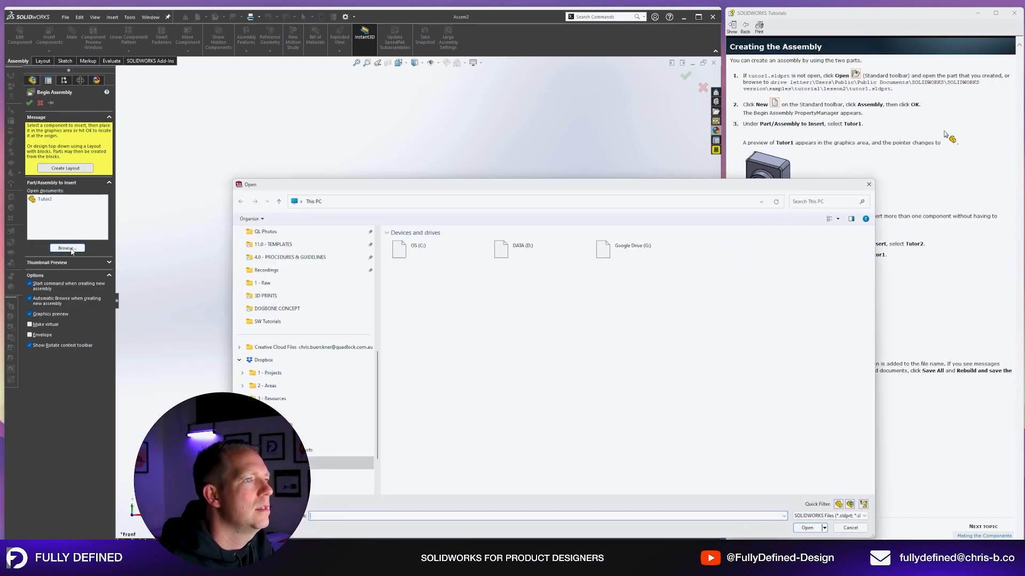
{"action": "key", "text": "Escape"}
{"action": "left_click", "coordinate": [40, 103]}
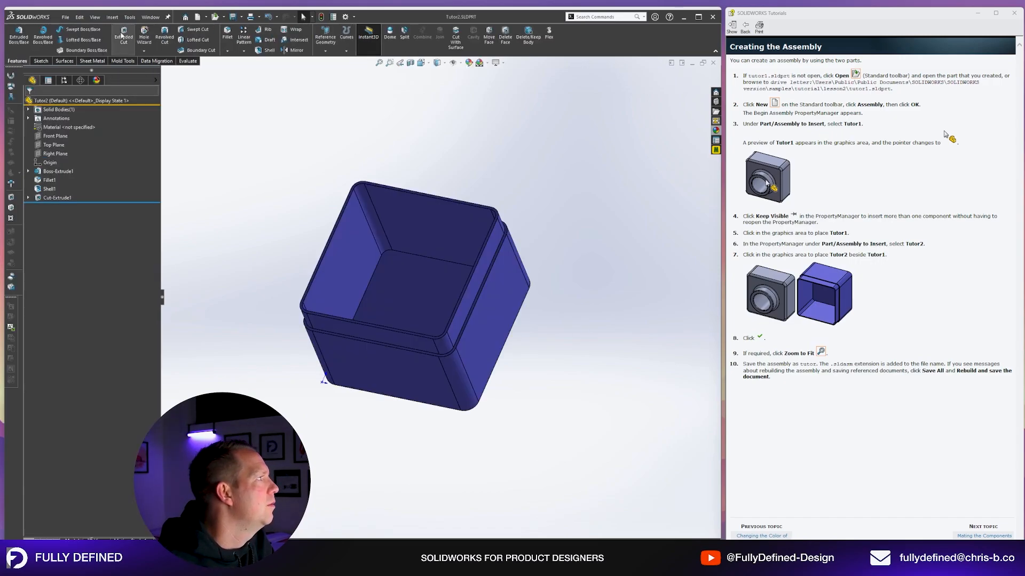
{"action": "left_click", "coordinate": [185, 16]}
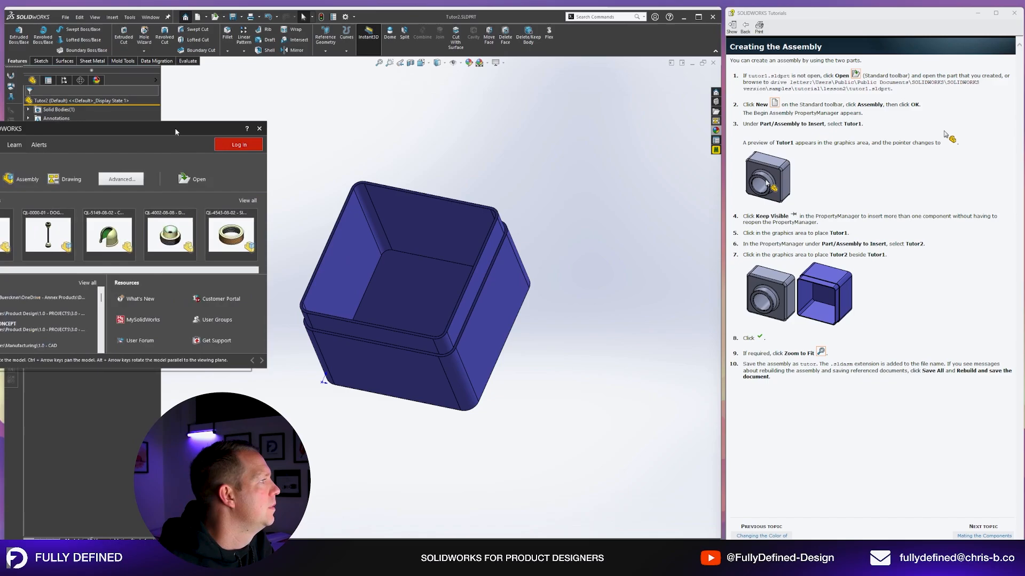
{"action": "left_click", "coordinate": [566, 106]}
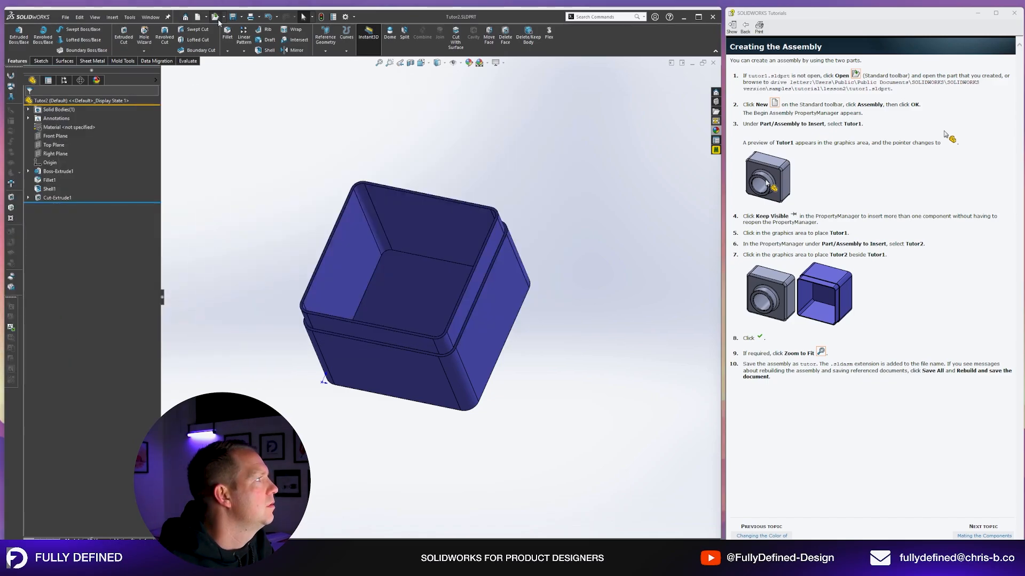
Open the existing Tutor1 part from the tutorial files on the Desktop
{"action": "left_click", "coordinate": [215, 17]}
{"action": "left_click_drag", "start_coordinate": [487, 190], "coordinate": [412, 98]}
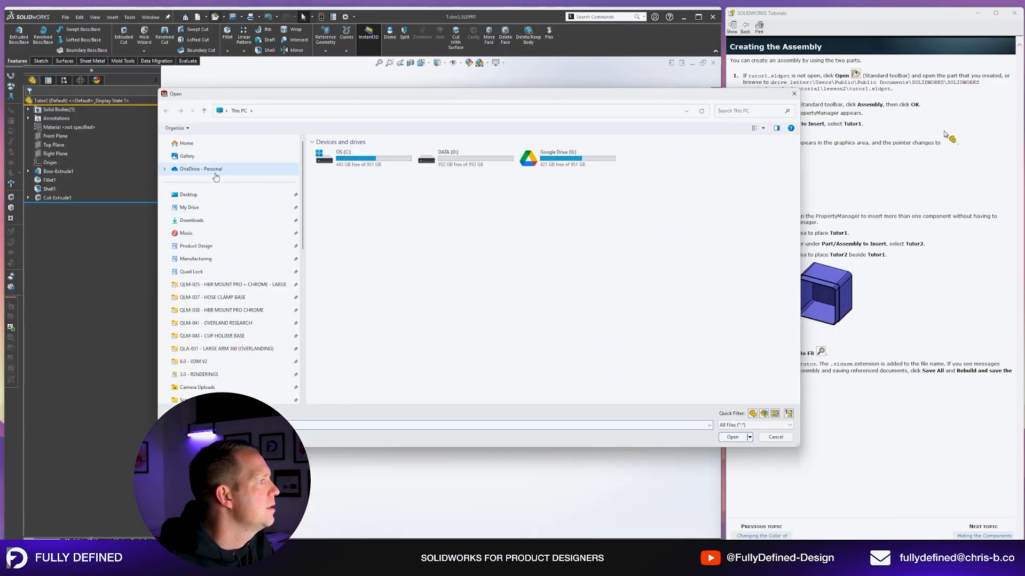
{"action": "left_click", "coordinate": [188, 194]}
{"action": "left_click", "coordinate": [338, 152]}
{"action": "left_click", "coordinate": [733, 437]}
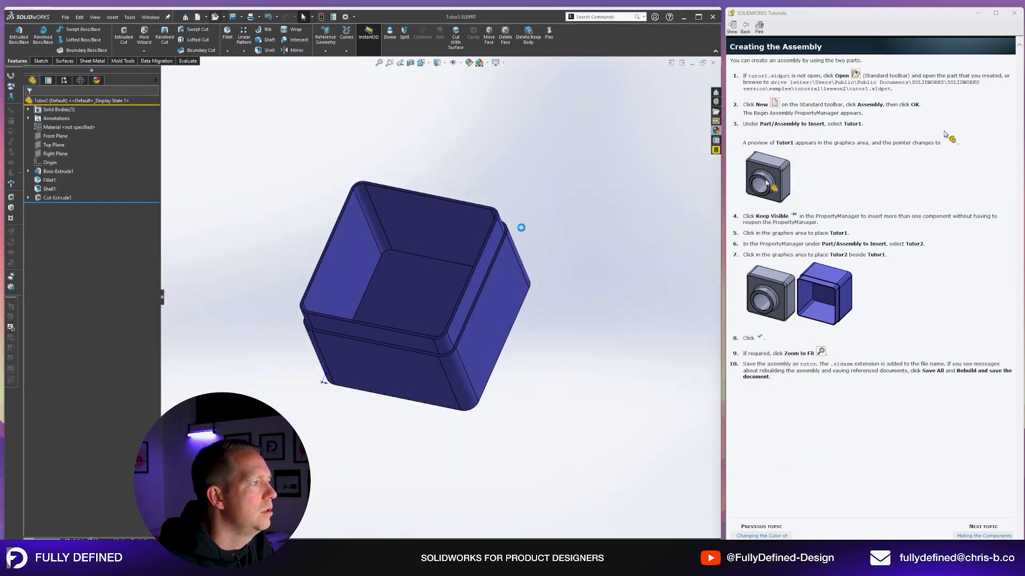
Create a new assembly document and choose Tutor1 as the component to insert
{"action": "left_click", "coordinate": [150, 17]}
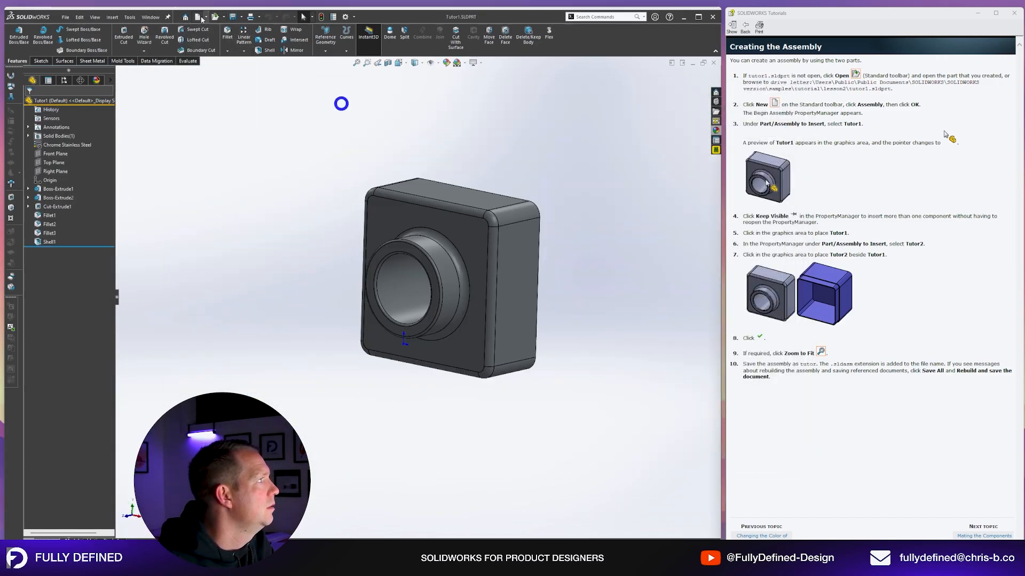
{"action": "left_click", "coordinate": [453, 340]}
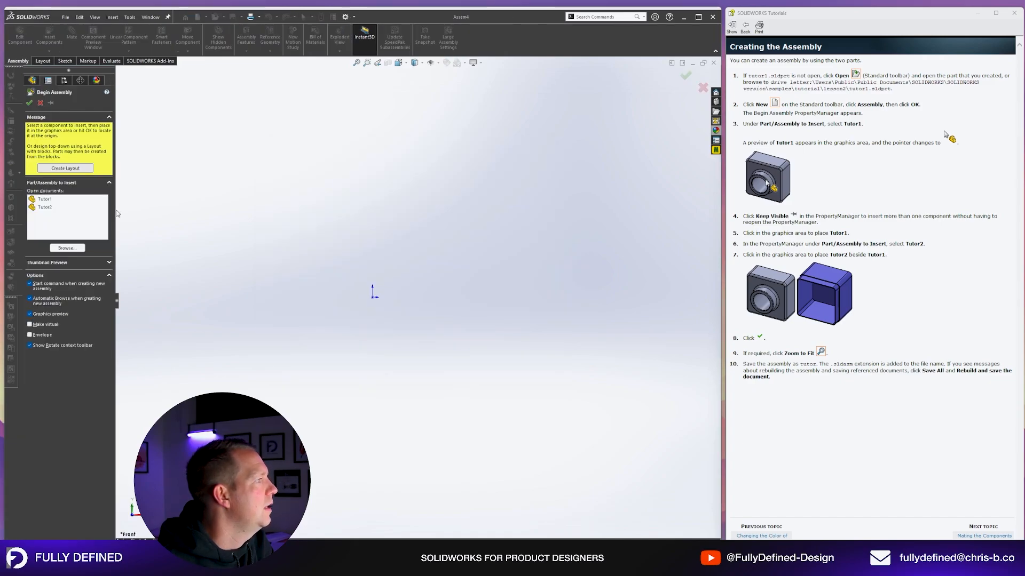
{"action": "left_click", "coordinate": [65, 208]}
{"action": "left_click", "coordinate": [64, 202]}
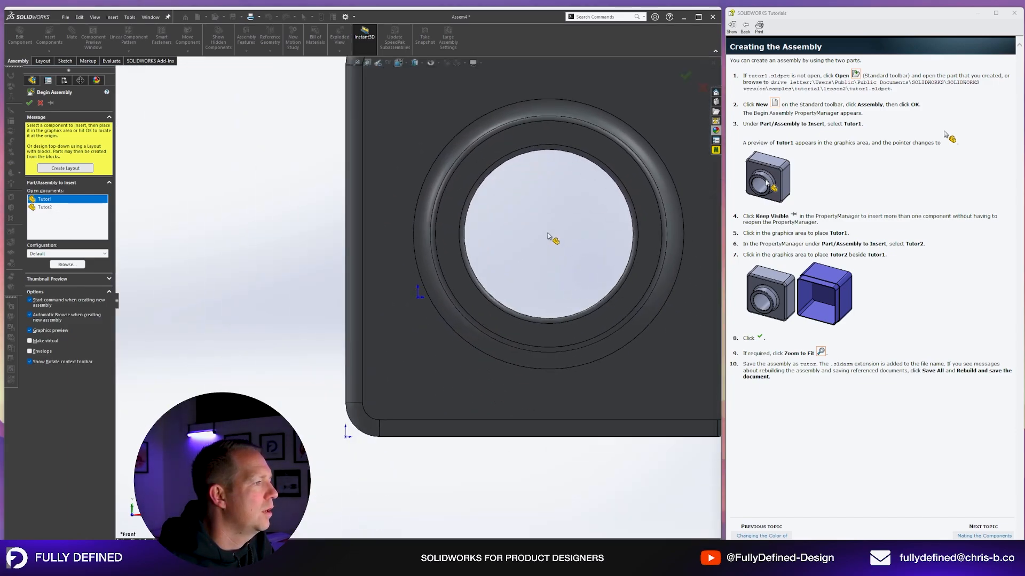
Keep the insertion command open for several components, place Tutor1 in the graphics area and place Tutor2 beside it
{"action": "middle_click_drag", "start_coordinate": [549, 235], "coordinate": [487, 251]}
{"action": "scroll", "coordinate": [489, 281], "scroll_direction": "up", "scroll_amount": 3}
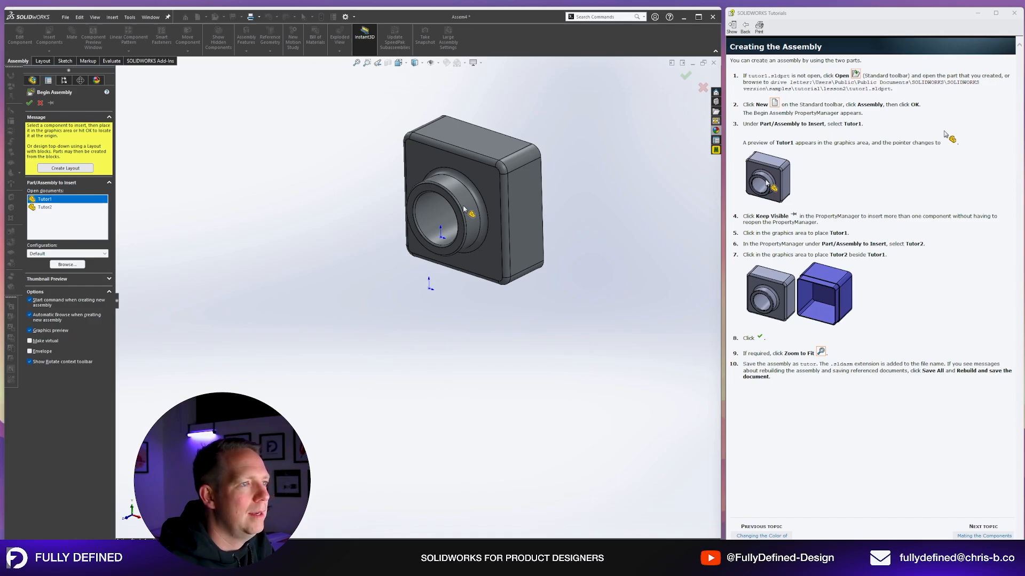
{"action": "left_click", "coordinate": [51, 103]}
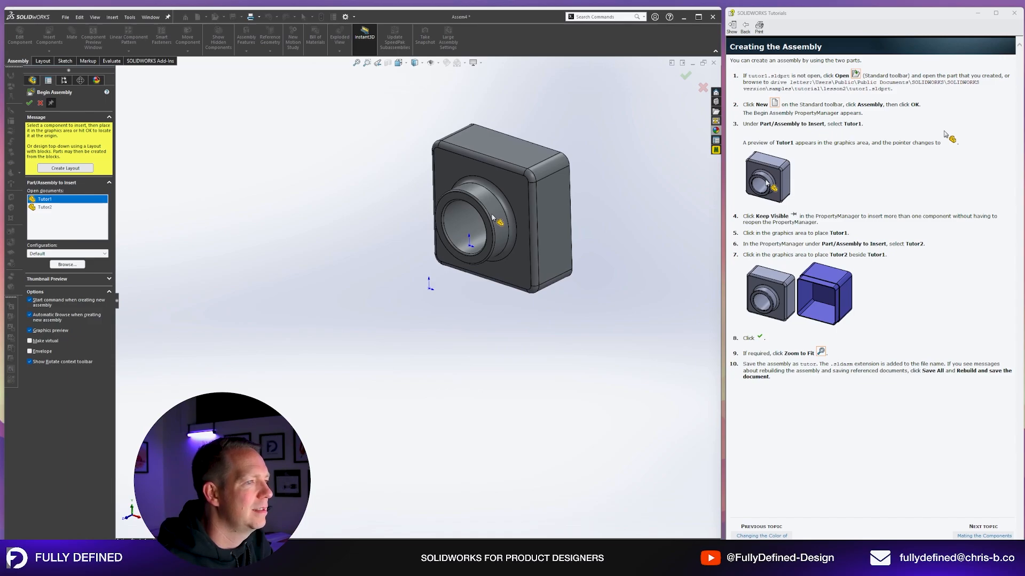
{"action": "left_click", "coordinate": [492, 217]}
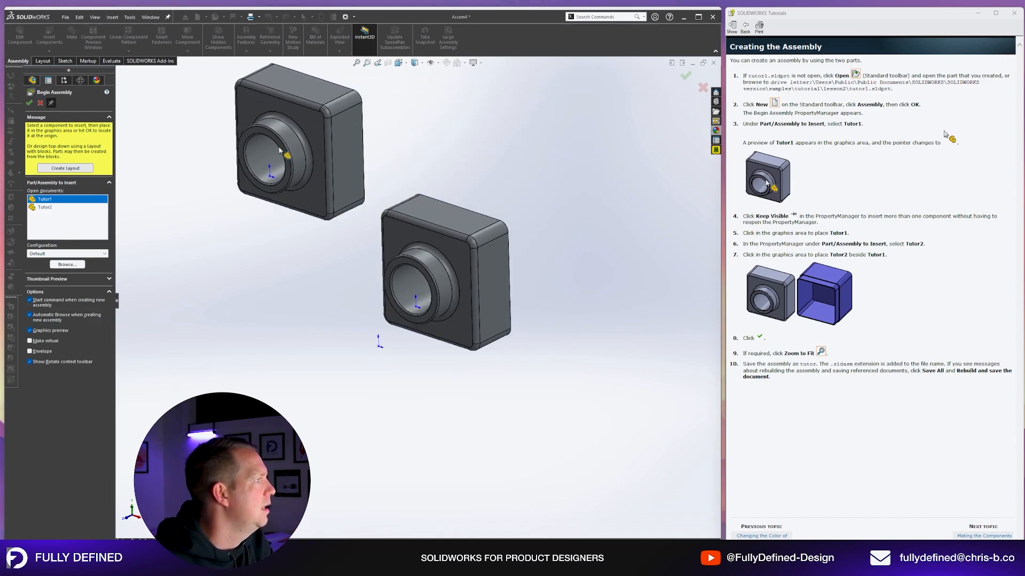
{"action": "left_click", "coordinate": [49, 208]}
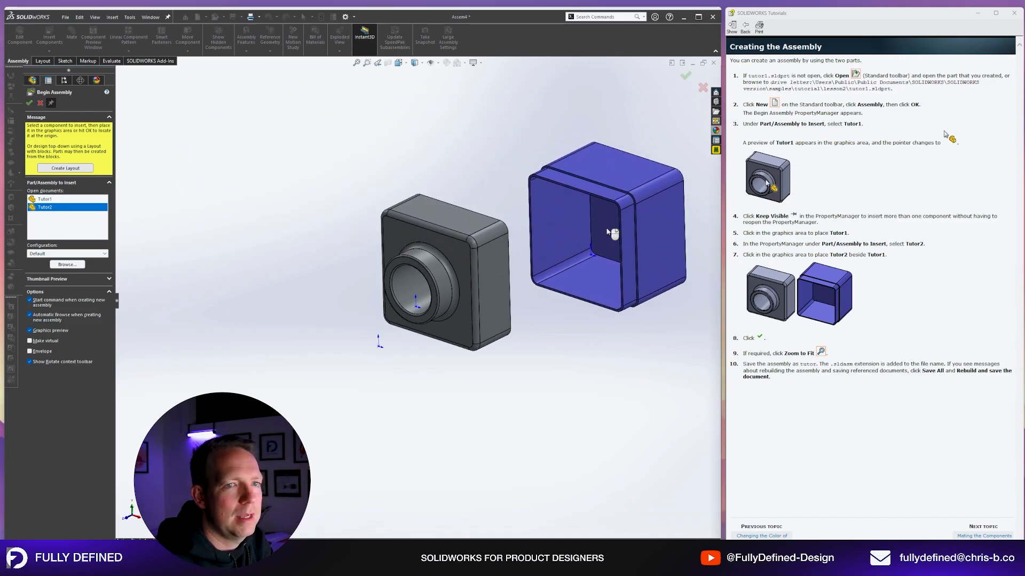
{"action": "left_click", "coordinate": [609, 232]}
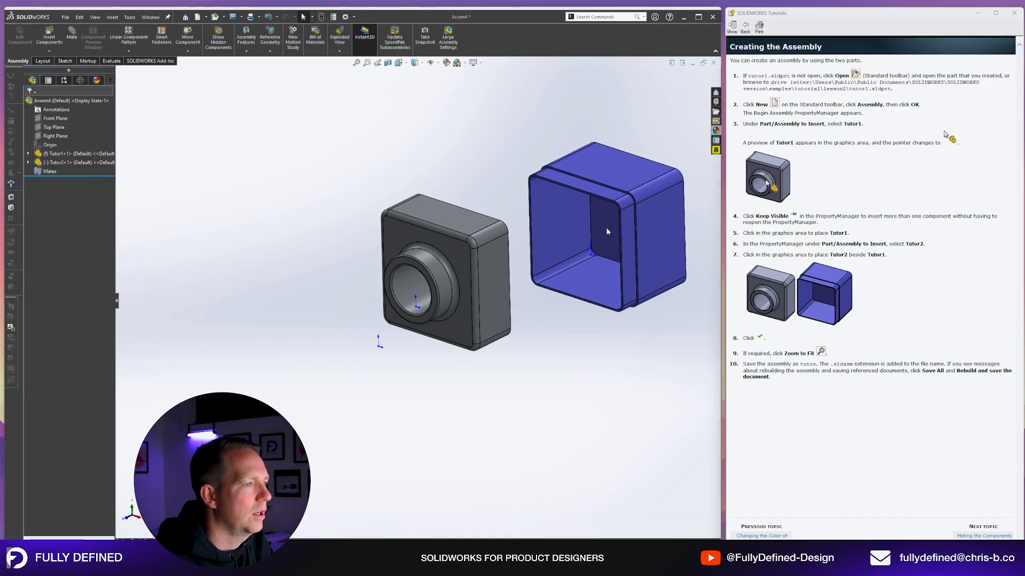
Save the assembly as Tutor in the SW Tutorials folder on the Desktop
{"action": "left_click", "coordinate": [233, 17]}
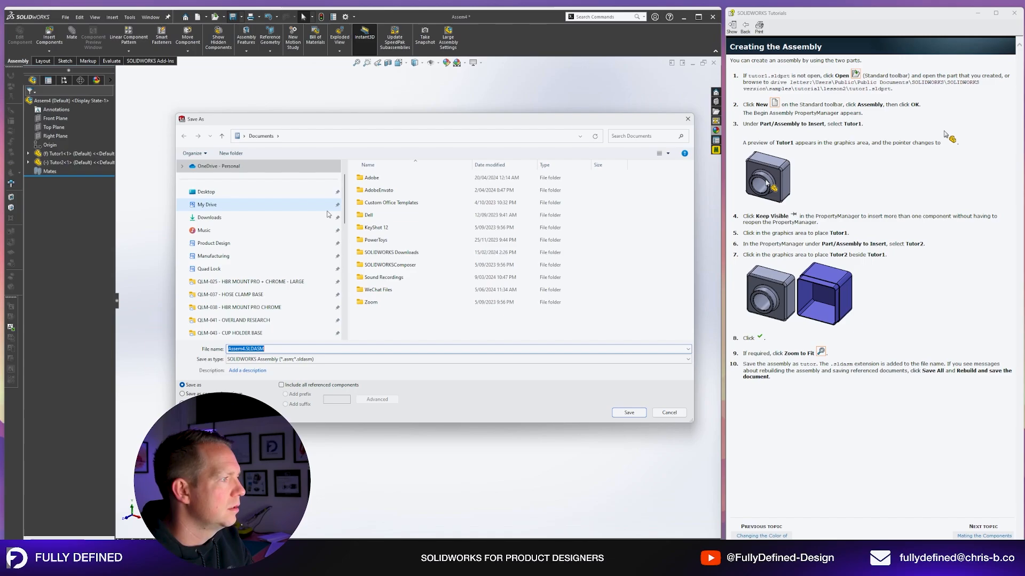
{"action": "left_click", "coordinate": [206, 192]}
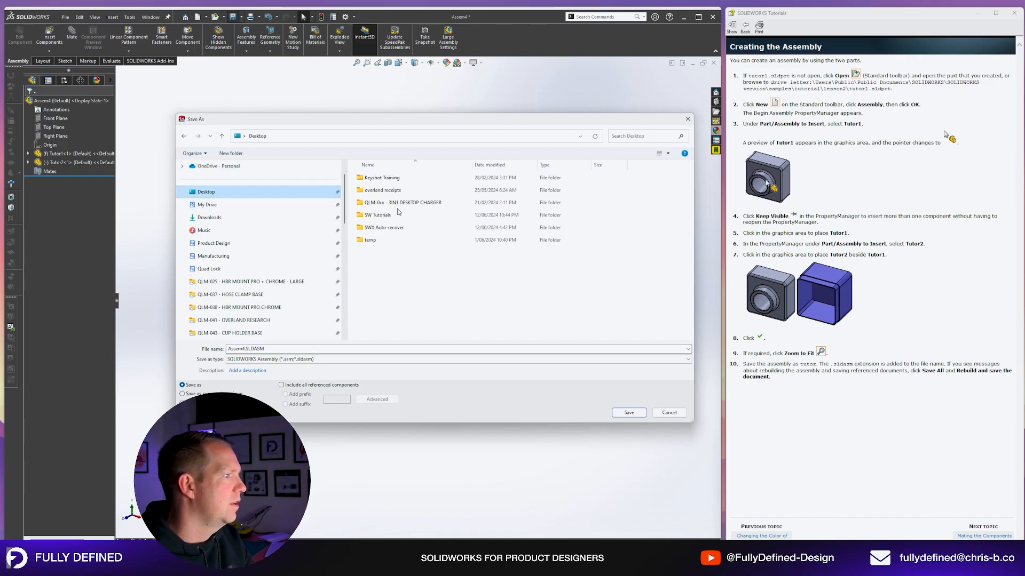
{"action": "left_click", "coordinate": [378, 216]}
{"action": "double_click", "coordinate": [378, 216]}
{"action": "type", "text": "Tutor"}
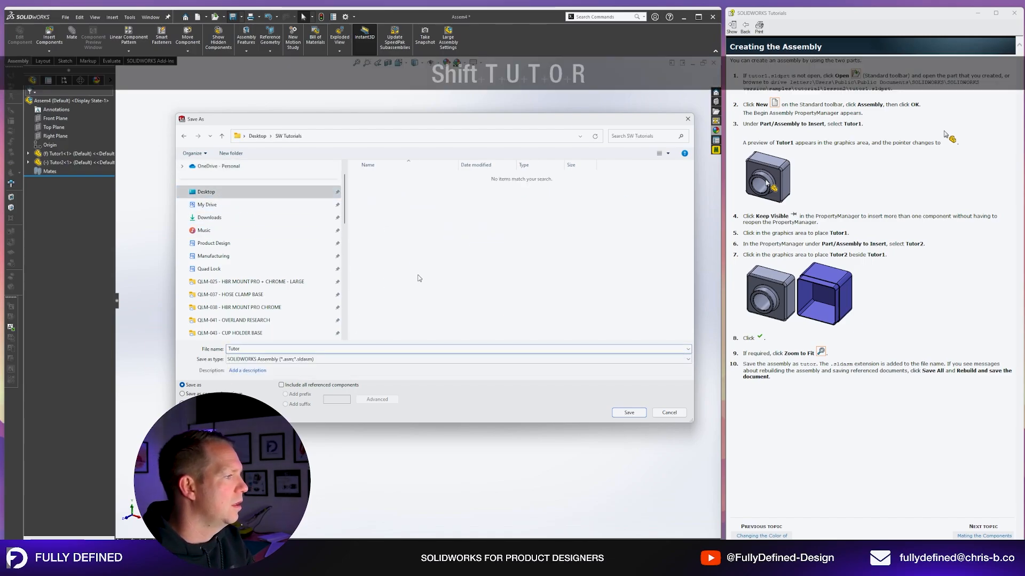
{"action": "left_click", "coordinate": [631, 412]}
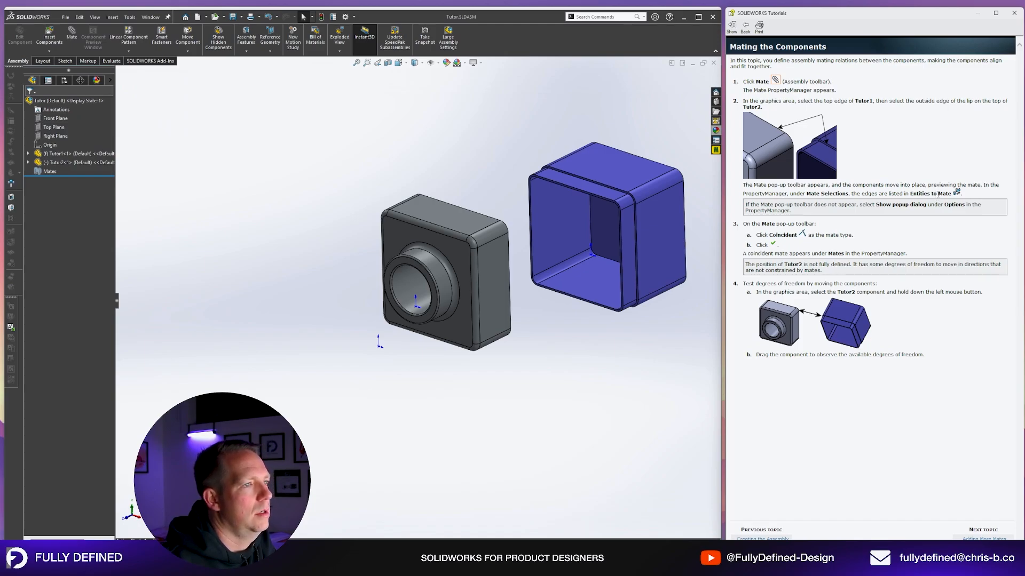
Move Tutor2 slightly and try to move Tutor1 to test which component is free
{"action": "middle_click_drag", "start_coordinate": [605, 215], "coordinate": [608, 270]}
{"action": "left_click_drag", "start_coordinate": [572, 278], "coordinate": [591, 288]}
{"action": "left_click_drag", "start_coordinate": [479, 279], "coordinate": [499, 345]}
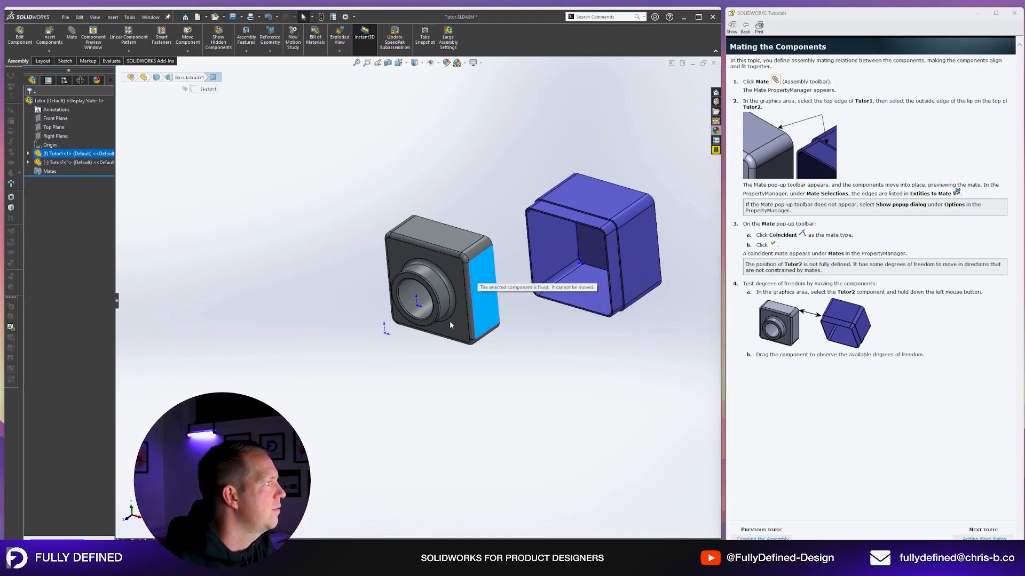
{"action": "left_click", "coordinate": [522, 413]}
{"action": "middle_click_drag", "start_coordinate": [599, 333], "coordinate": [600, 320]}
{"action": "scroll", "coordinate": [581, 283], "scroll_direction": "down", "scroll_amount": 2}
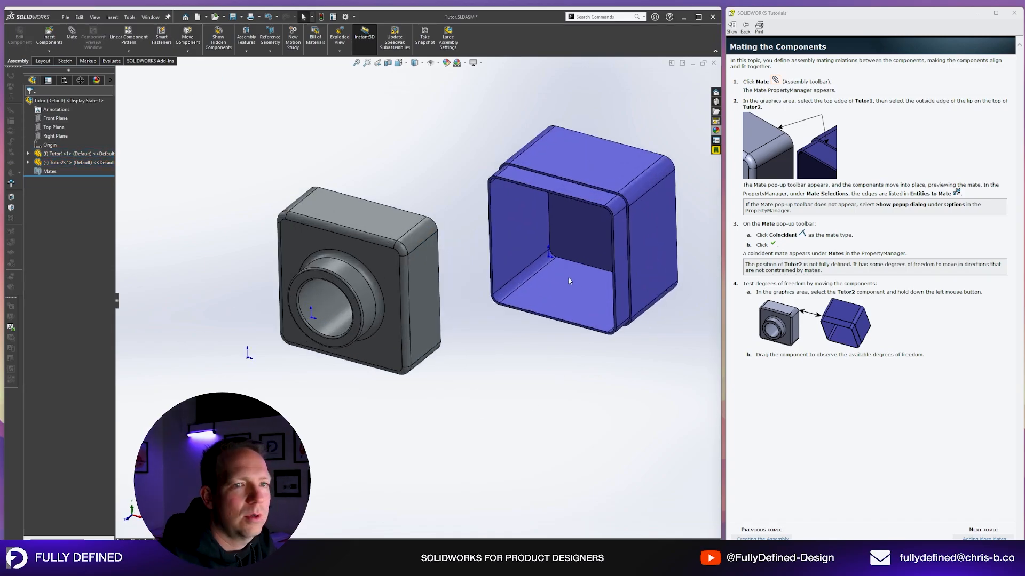
Select the inner back face of Tutor2, clear the selection and shift Tutor2 a short distance beside Tutor1
{"action": "scroll", "coordinate": [567, 276], "scroll_direction": "up", "scroll_amount": 3}
{"action": "scroll", "coordinate": [517, 274], "scroll_direction": "down", "scroll_amount": 3}
{"action": "left_click", "coordinate": [471, 299]}
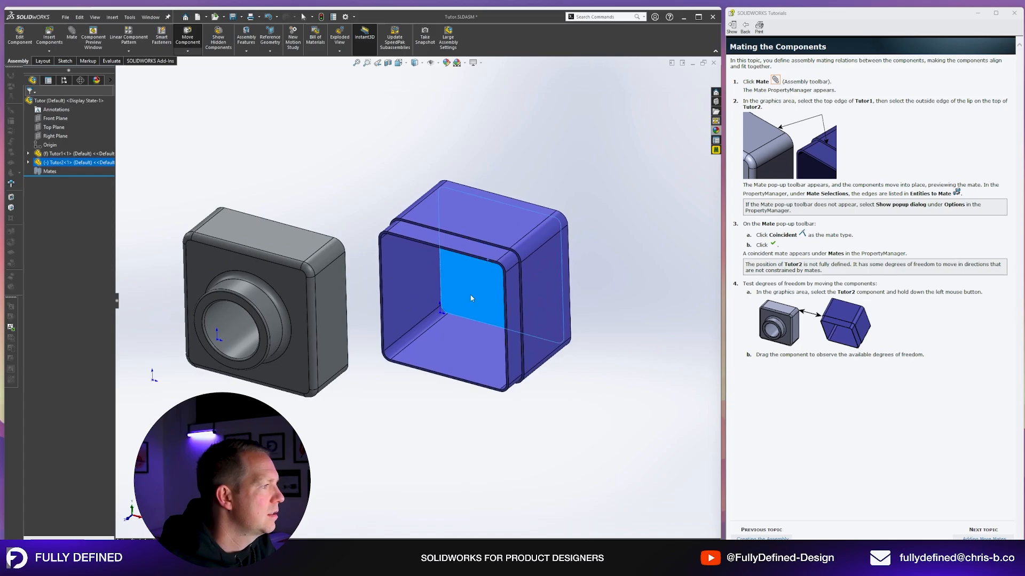
{"action": "scroll", "coordinate": [459, 323], "scroll_direction": "up", "scroll_amount": 1}
{"action": "left_click", "coordinate": [527, 186]}
{"action": "scroll", "coordinate": [410, 366], "scroll_direction": "up", "scroll_amount": 2}
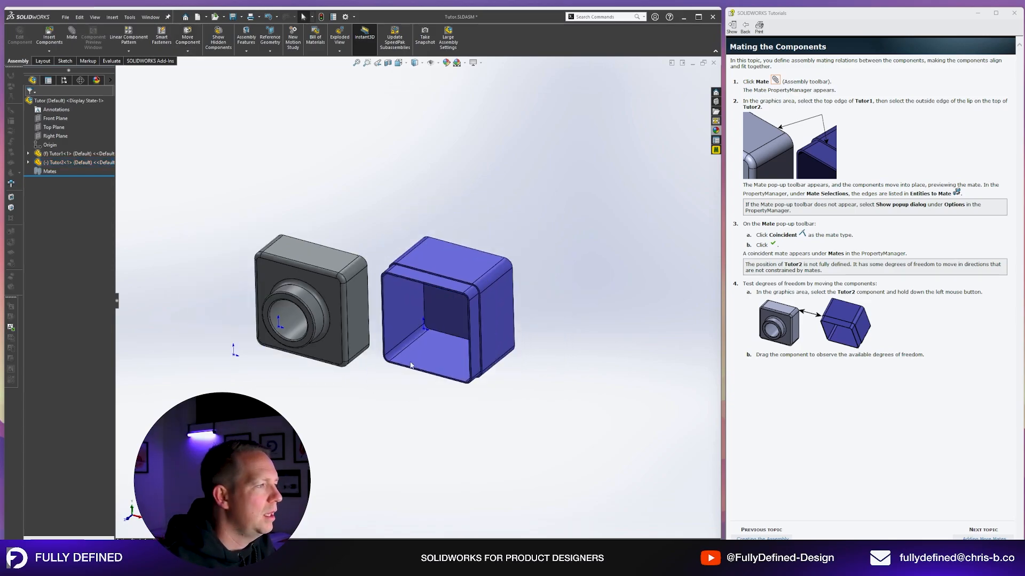
{"action": "scroll", "coordinate": [447, 338], "scroll_direction": "down", "scroll_amount": 1}
{"action": "left_click_drag", "start_coordinate": [447, 338], "coordinate": [480, 350]}
{"action": "left_click", "coordinate": [543, 418]}
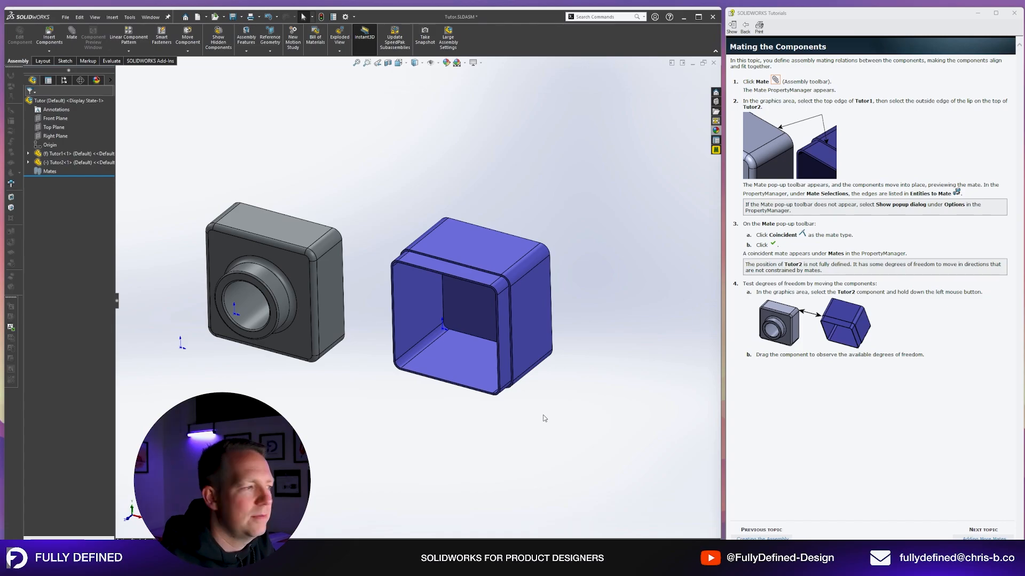
{"action": "left_click", "coordinate": [462, 360]}
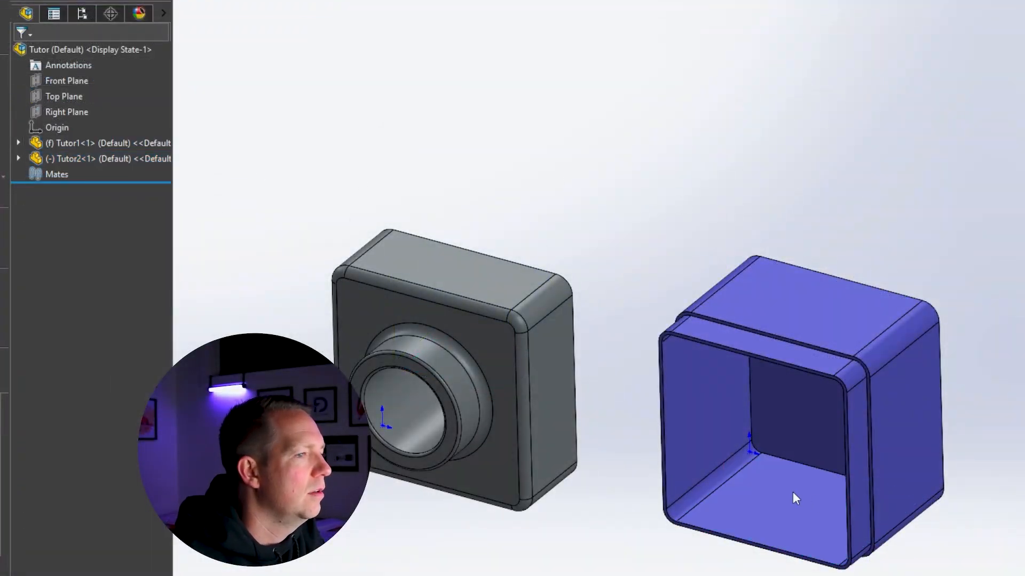
Compare the two components' freedom by moving Tutor2 and trying to move the fixed Tutor1 again
{"action": "left_click_drag", "start_coordinate": [794, 494], "coordinate": [763, 475]}
{"action": "left_click_drag", "start_coordinate": [555, 396], "coordinate": [542, 398]}
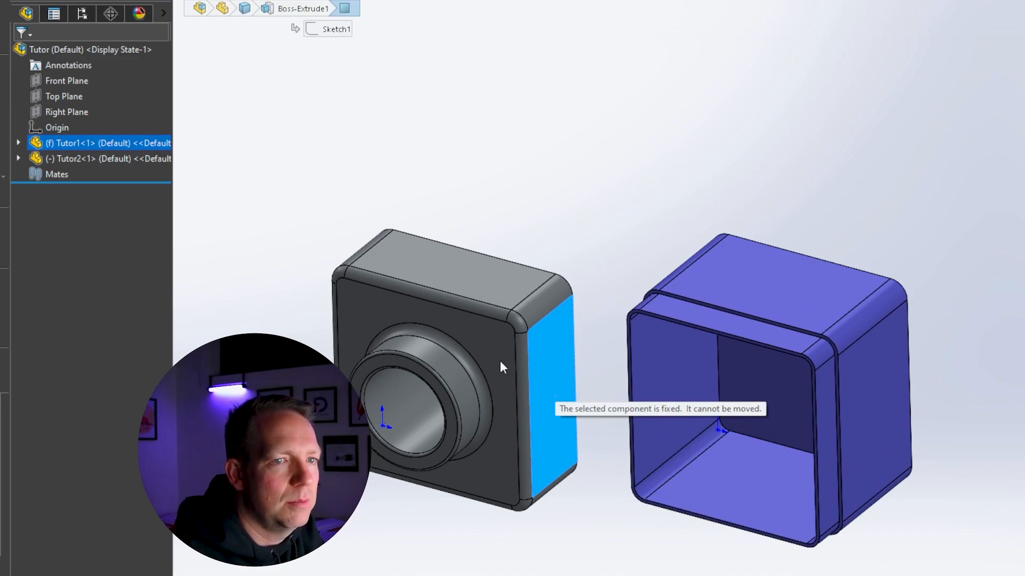
{"action": "left_click", "coordinate": [506, 174]}
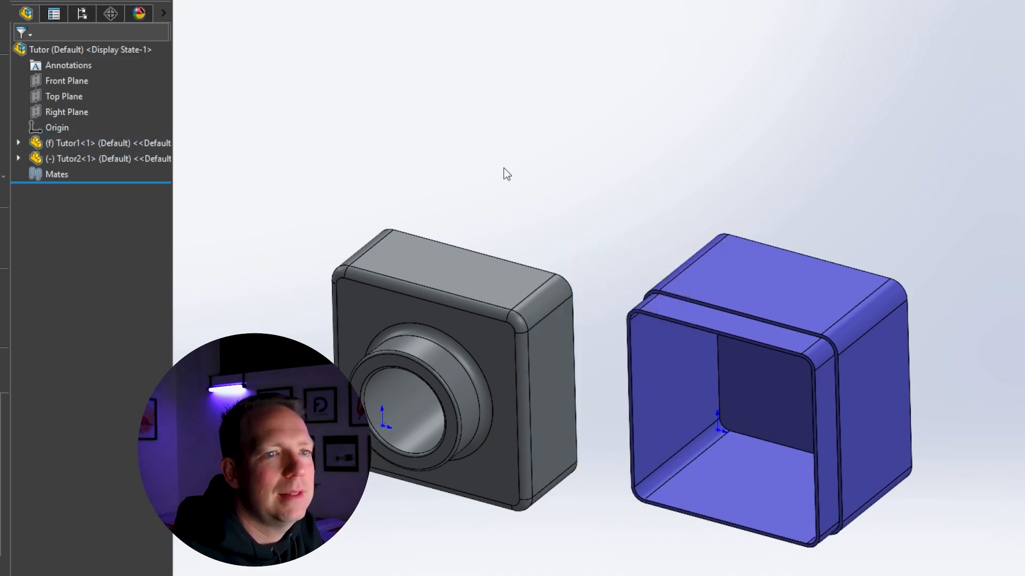
Float the fixed Tutor1 component and move it upward, away from the assembly origin
{"action": "left_click", "coordinate": [452, 274]}
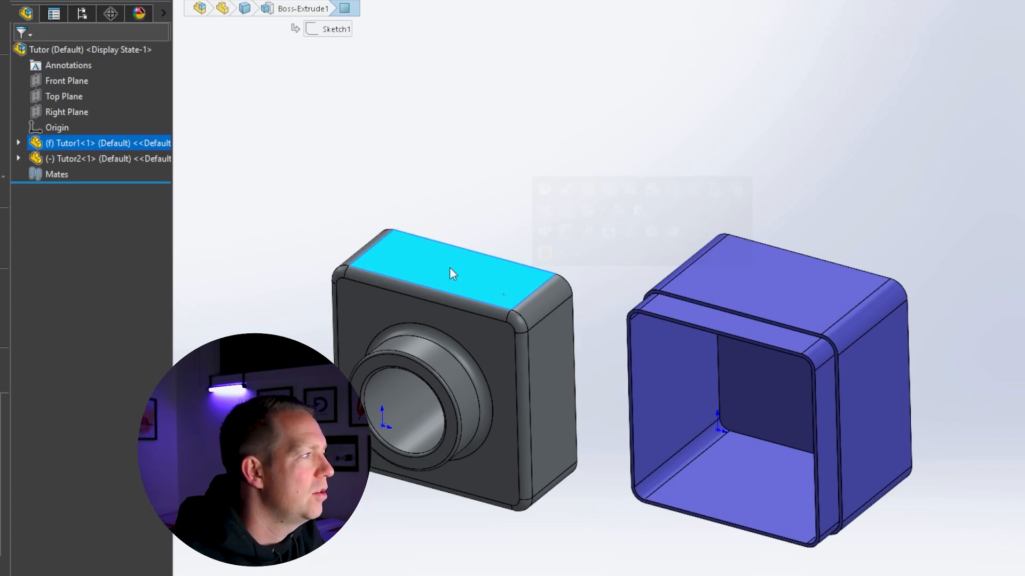
{"action": "right_click", "coordinate": [451, 269]}
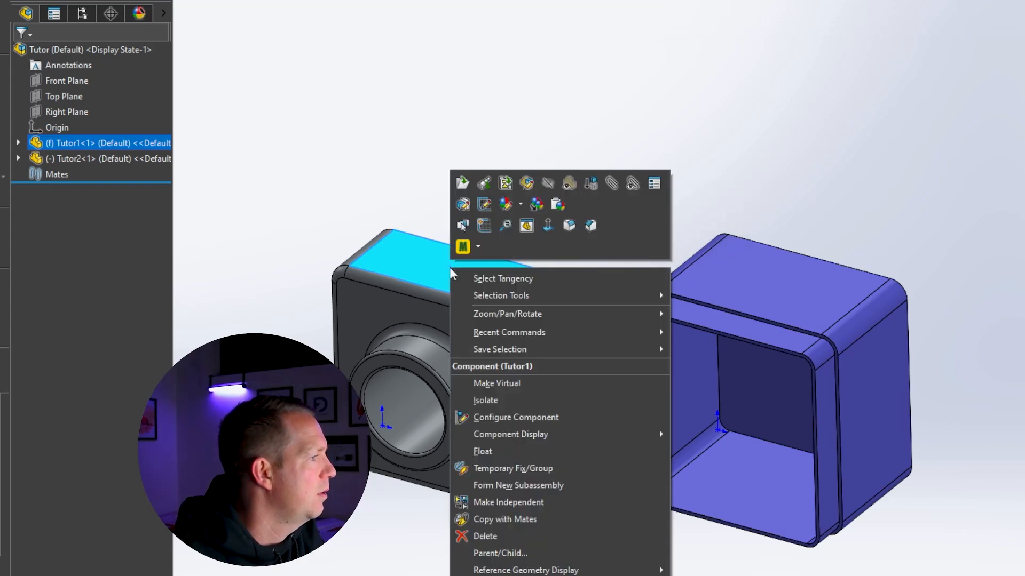
{"action": "left_click", "coordinate": [530, 448]}
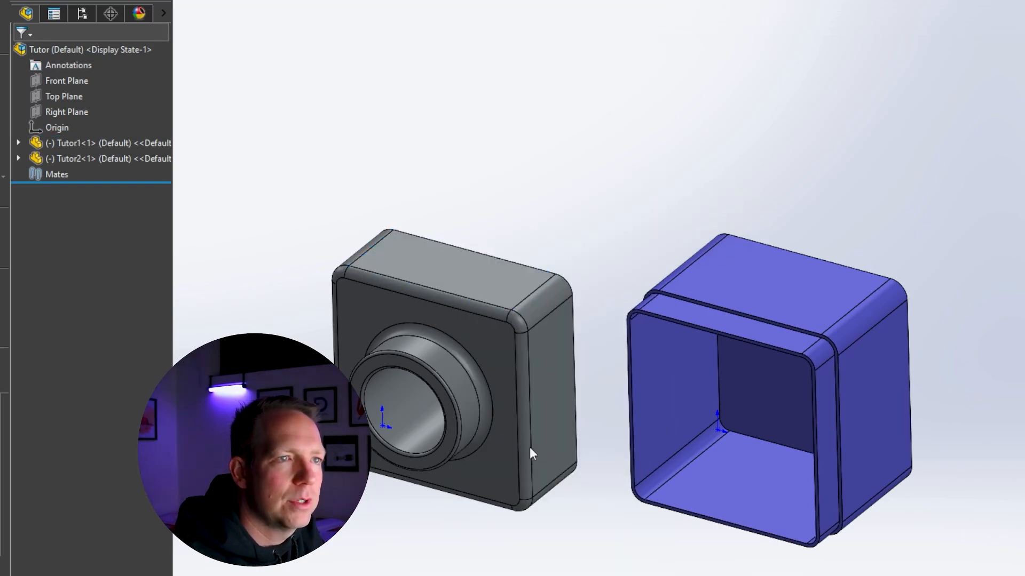
{"action": "left_click_drag", "start_coordinate": [530, 448], "coordinate": [526, 205]}
{"action": "scroll", "coordinate": [534, 213], "scroll_direction": "down", "scroll_amount": 2}
{"action": "left_click", "coordinate": [537, 372]}
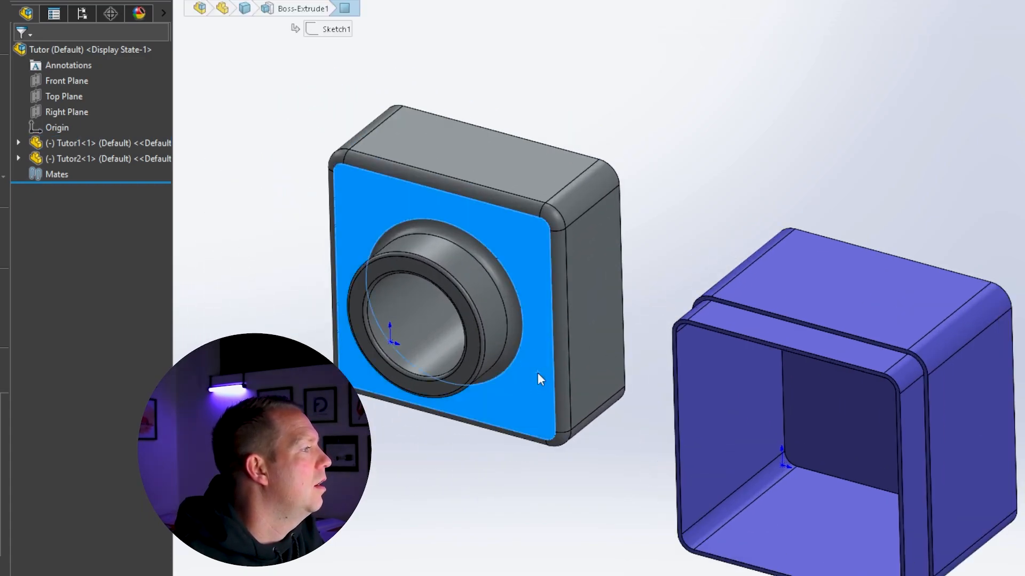
{"action": "scroll", "coordinate": [507, 404], "scroll_direction": "up", "scroll_amount": 3}
{"action": "scroll", "coordinate": [501, 411], "scroll_direction": "down", "scroll_amount": 2}
{"action": "left_click", "coordinate": [381, 265]}
Mate Tutor1's origin to the assembly origin with a coincident mate and aligned axes
{"action": "left_click", "coordinate": [19, 143]}
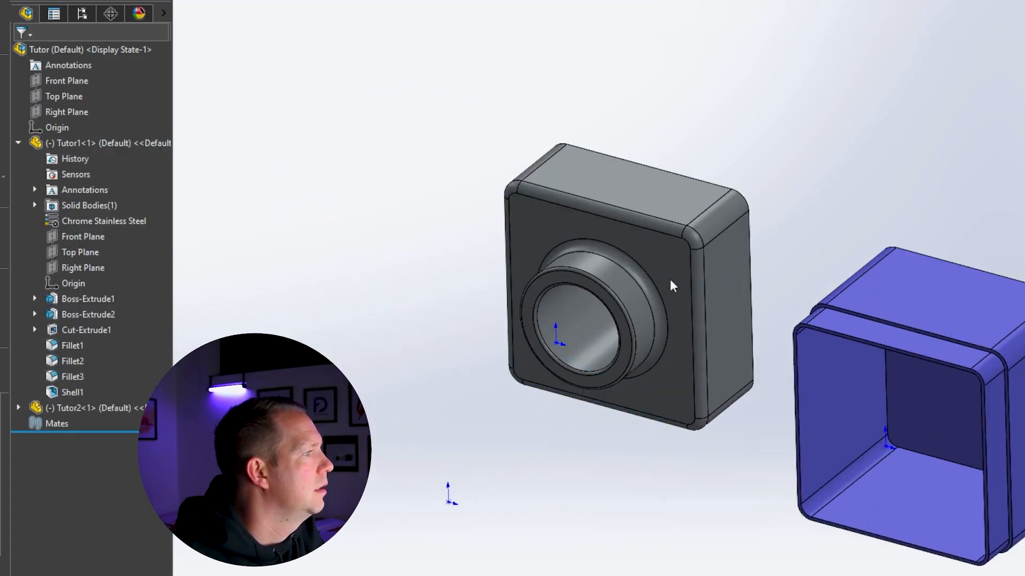
{"action": "left_click_drag", "start_coordinate": [668, 281], "coordinate": [659, 324]}
{"action": "left_click", "coordinate": [451, 203]}
{"action": "left_click", "coordinate": [70, 284]}
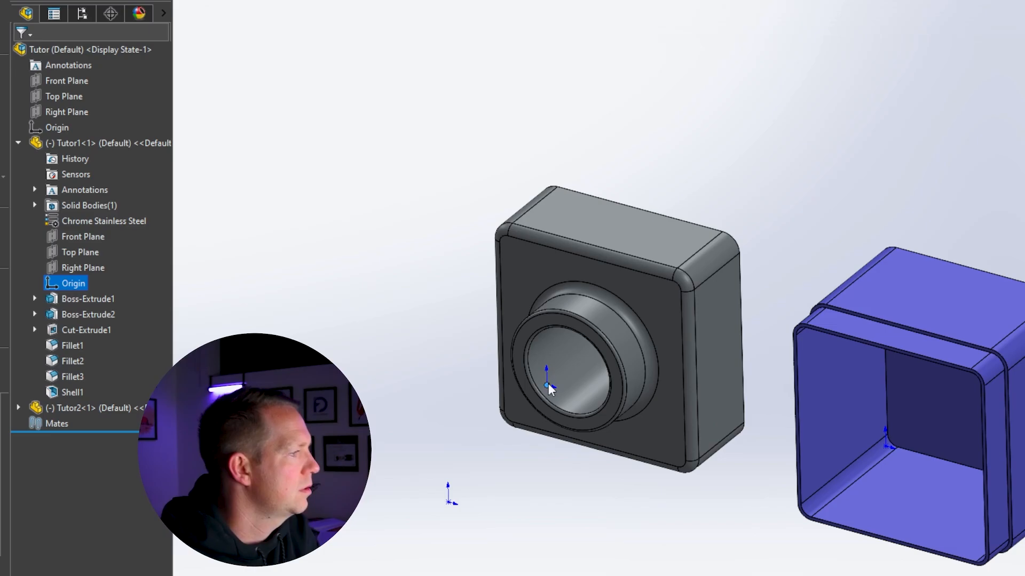
{"action": "key", "text": "ctrl"}
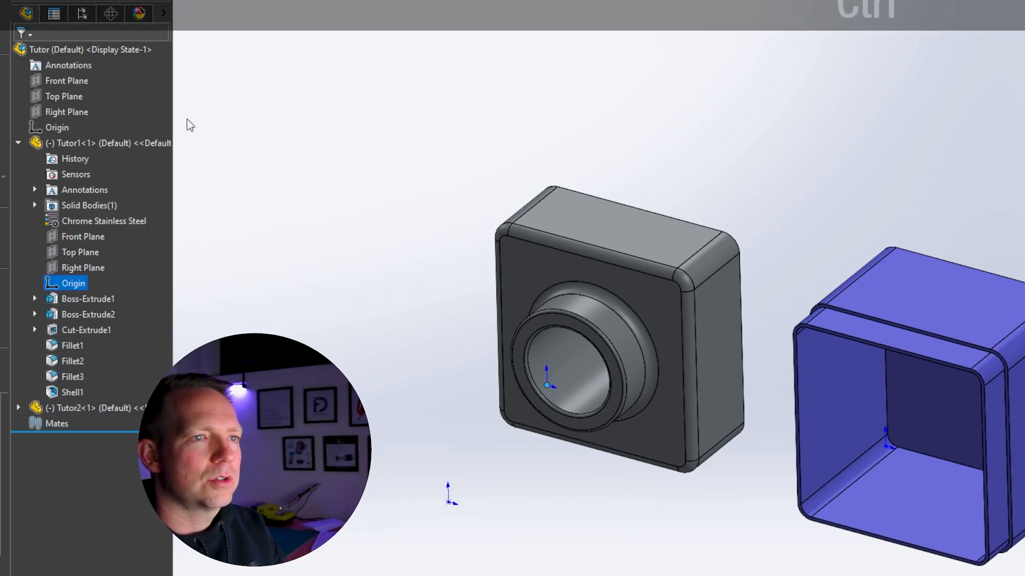
{"action": "left_click", "coordinate": [66, 129], "text": "ctrl"}
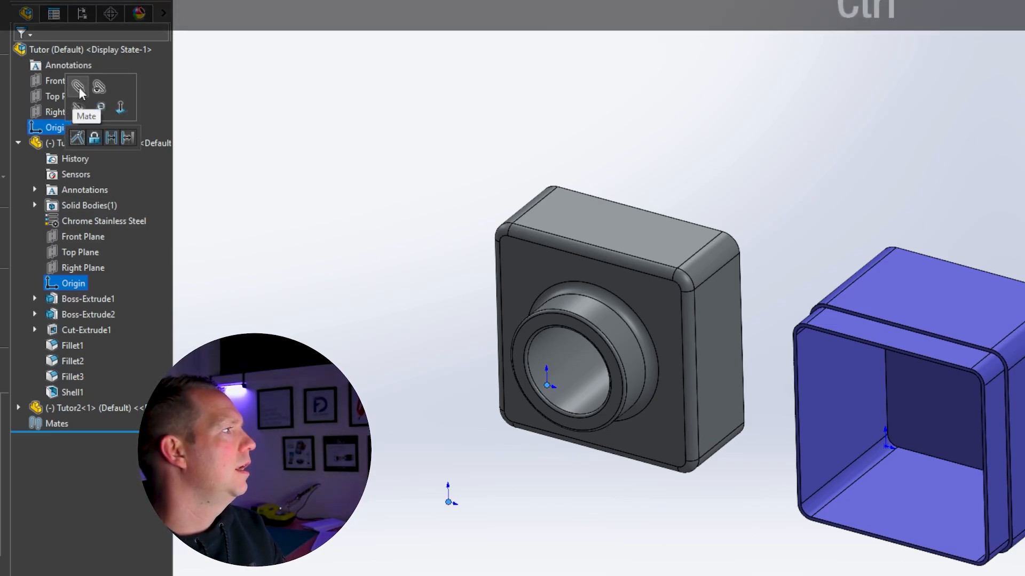
{"action": "left_click", "coordinate": [78, 88]}
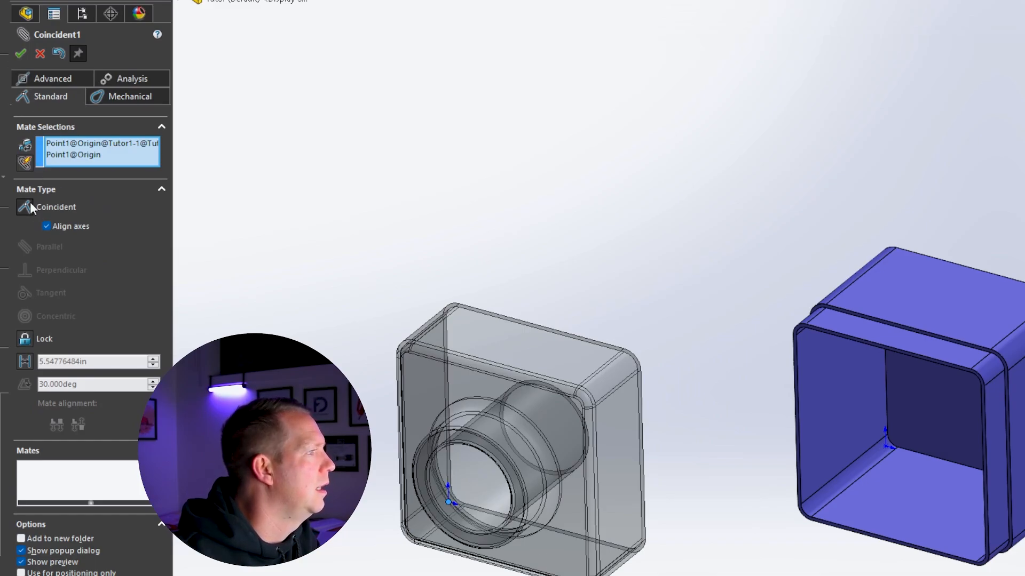
{"action": "left_click", "coordinate": [21, 53]}
{"action": "left_click", "coordinate": [20, 54]}
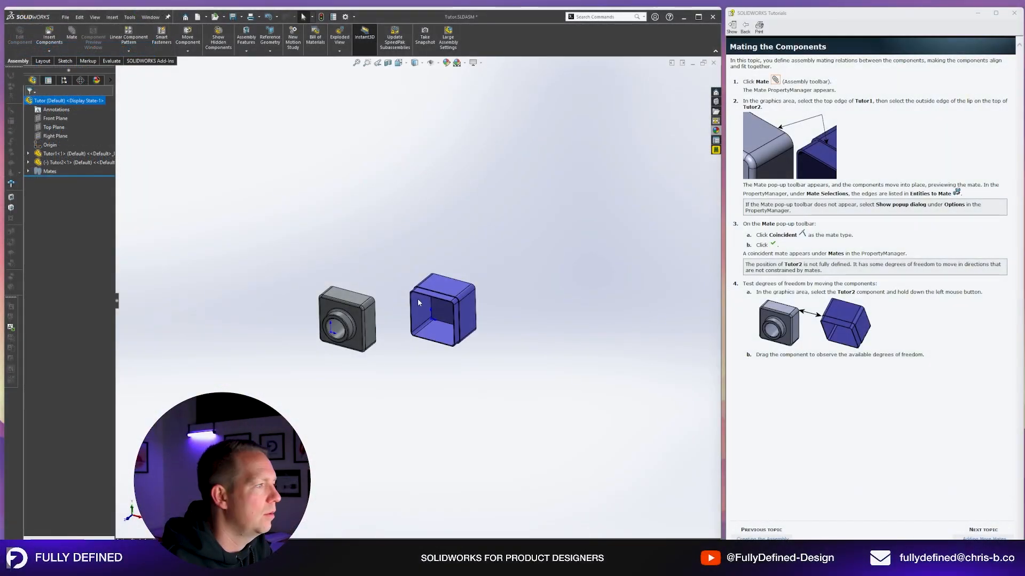
Move Tutor2 up and back down beside Tutor1 to test its free movement
{"action": "scroll", "coordinate": [395, 345], "scroll_direction": "down", "scroll_amount": 6}
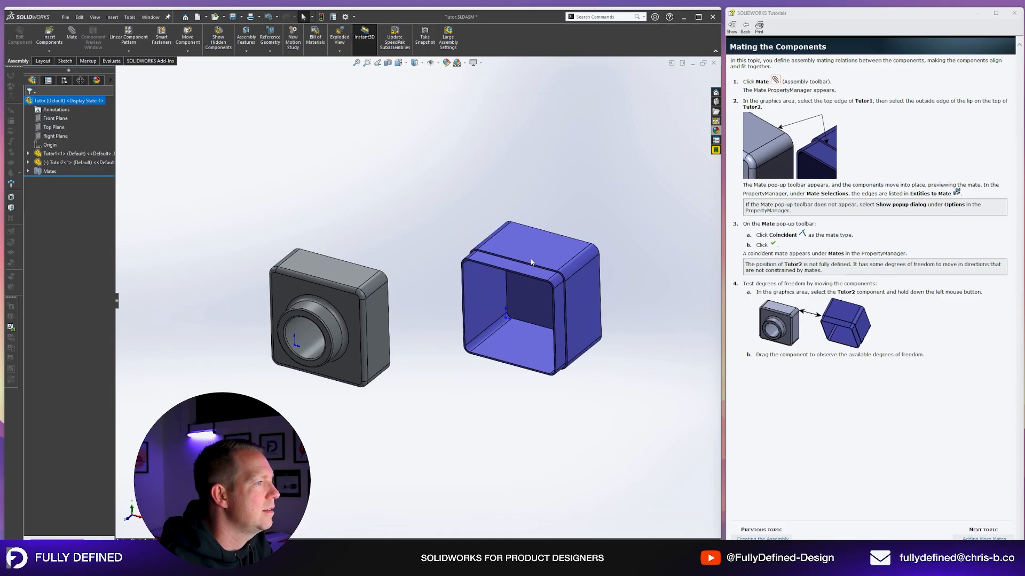
{"action": "left_click_drag", "start_coordinate": [531, 262], "coordinate": [487, 198]}
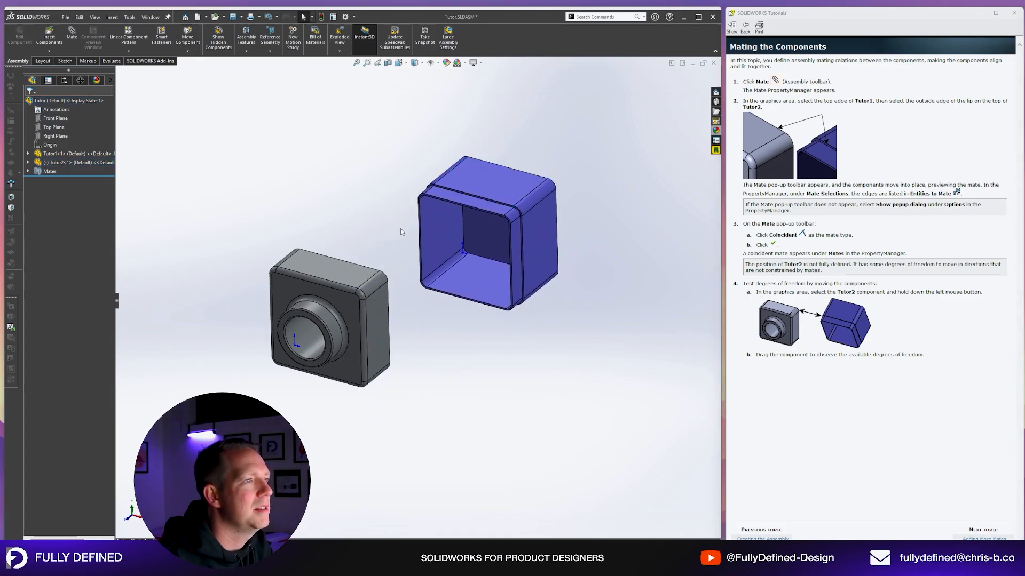
{"action": "scroll", "coordinate": [401, 232], "scroll_direction": "down", "scroll_amount": 2}
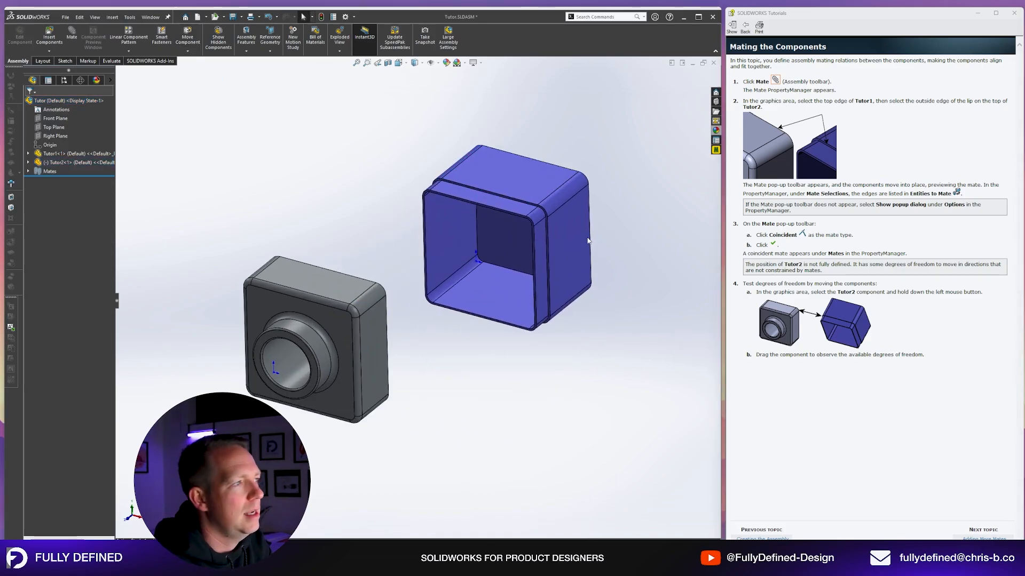
{"action": "left_click_drag", "start_coordinate": [529, 188], "coordinate": [517, 239]}
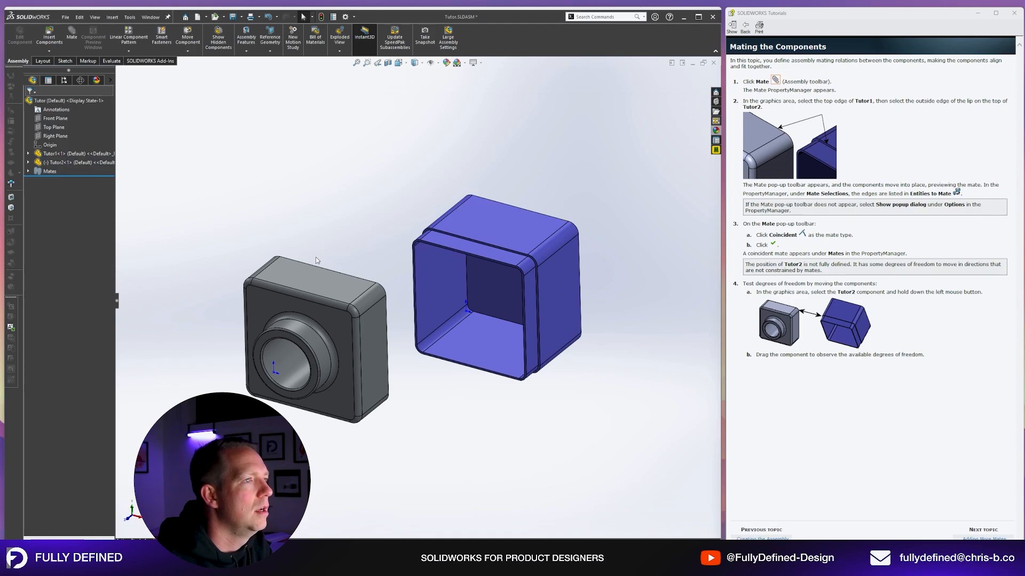
{"action": "scroll", "coordinate": [316, 260], "scroll_direction": "down", "scroll_amount": 2}
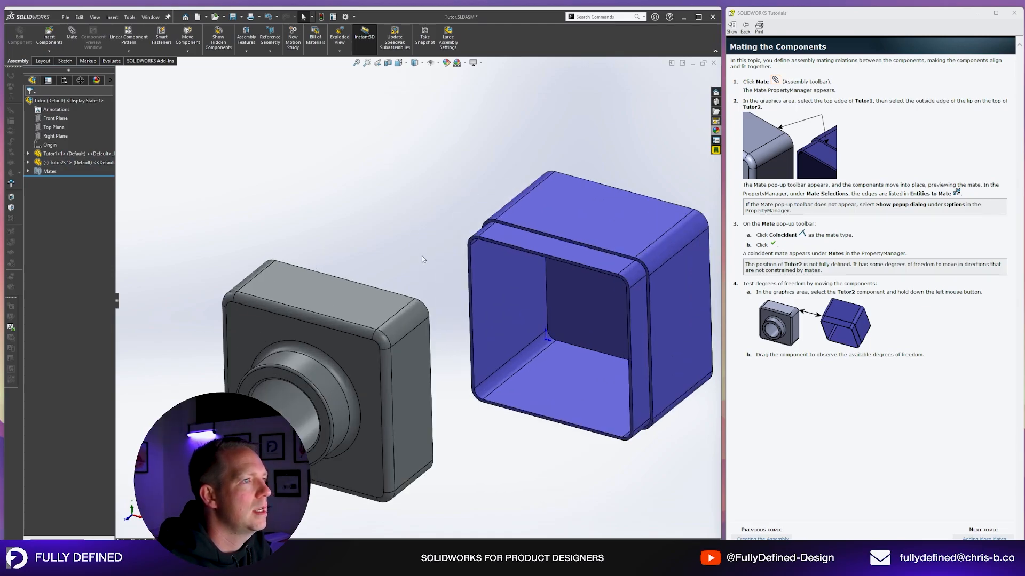
{"action": "left_click", "coordinate": [363, 287]}
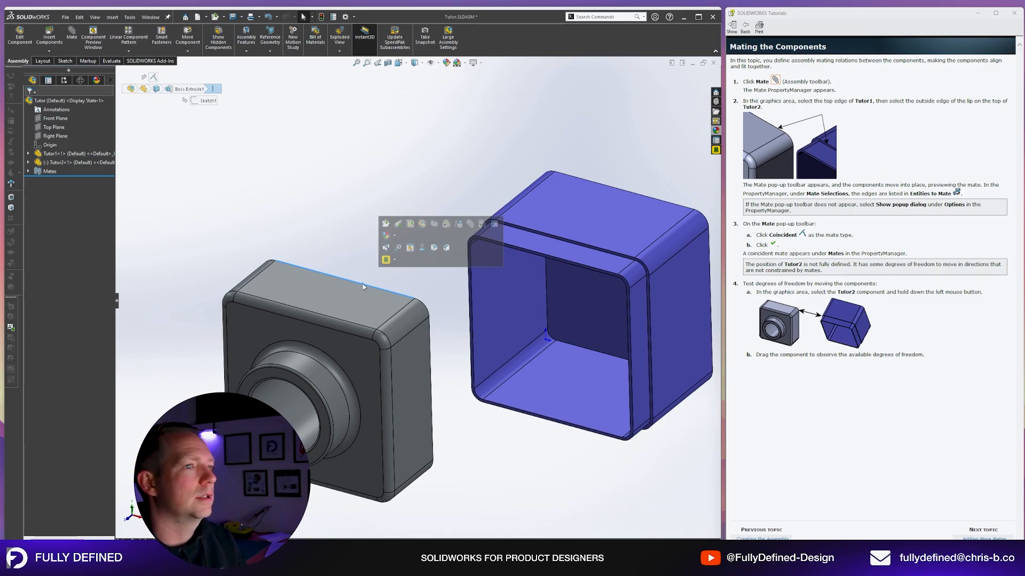
{"action": "key", "text": "ctrl"}
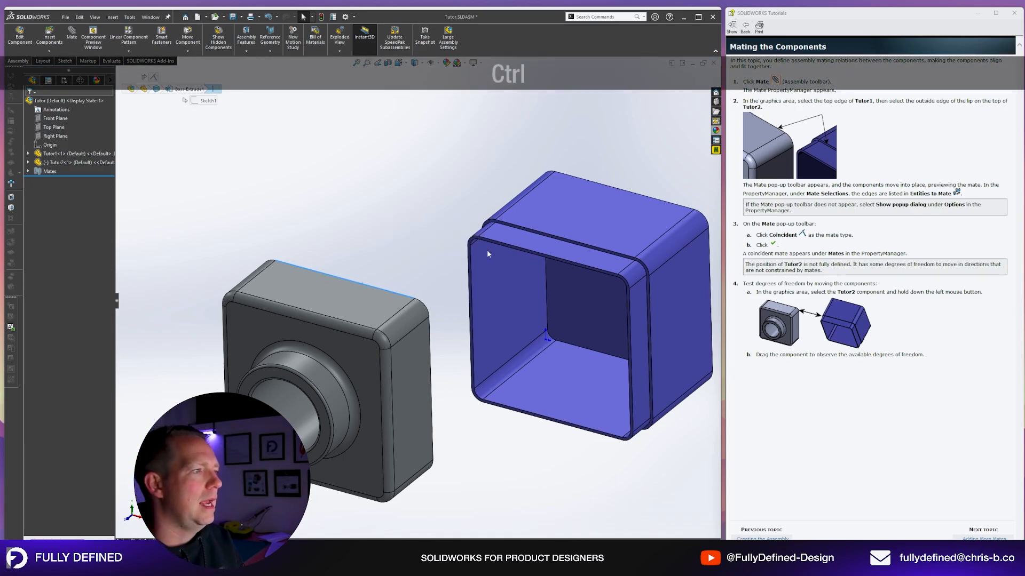
{"action": "left_click", "coordinate": [565, 241], "text": "ctrl"}
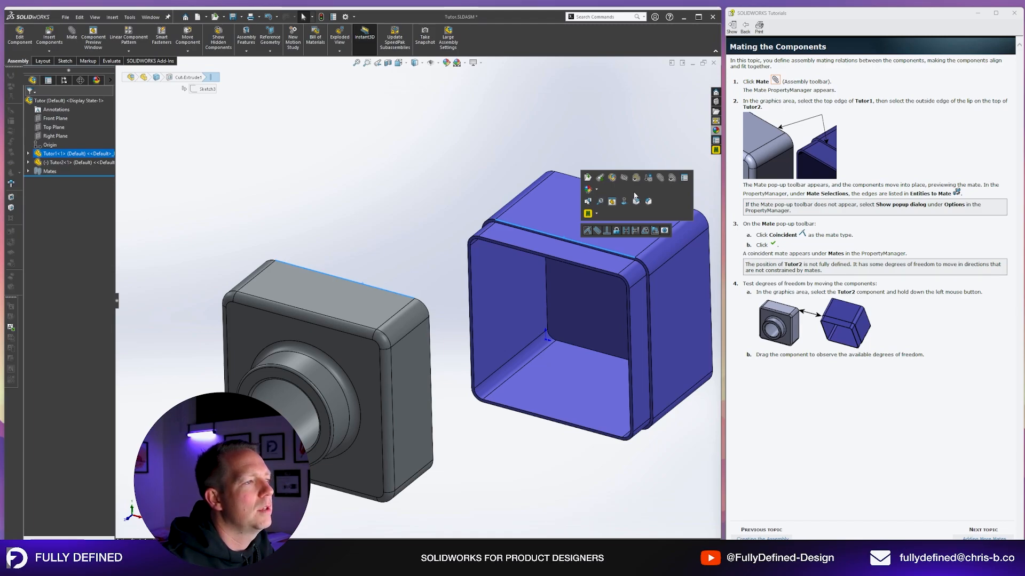
{"action": "left_click", "coordinate": [398, 137]}
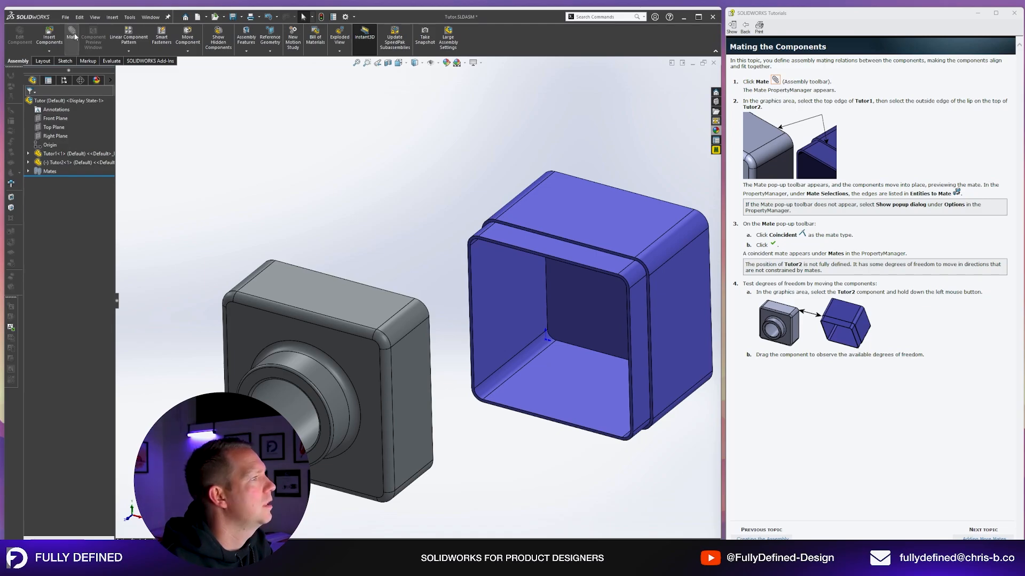
Add a coincident mate between the top rear edge of Tutor1 and the outside edge of the lip on top of Tutor2
{"action": "scroll", "coordinate": [420, 350], "scroll_direction": "up", "scroll_amount": 2}
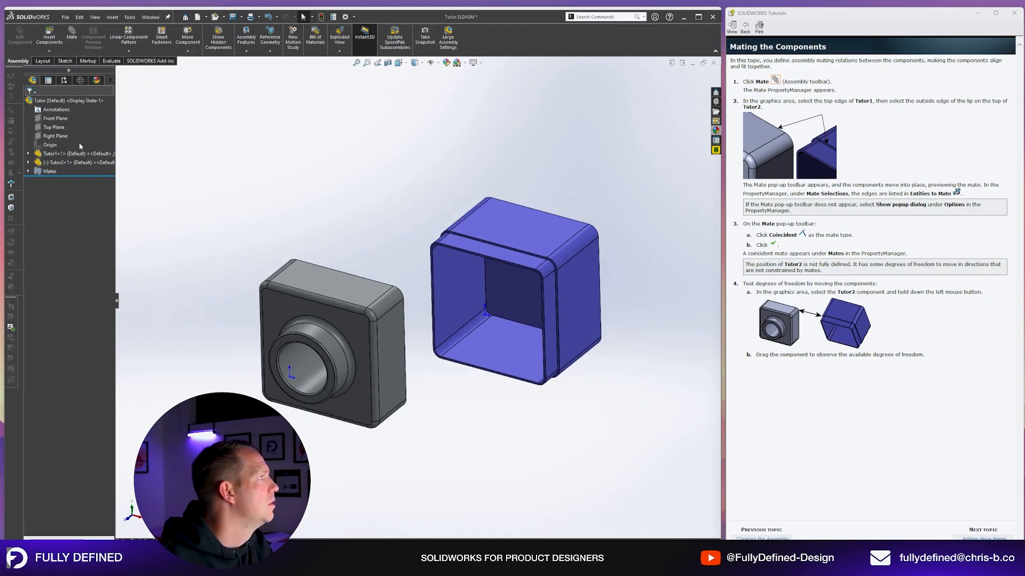
{"action": "scroll", "coordinate": [395, 276], "scroll_direction": "down", "scroll_amount": 1}
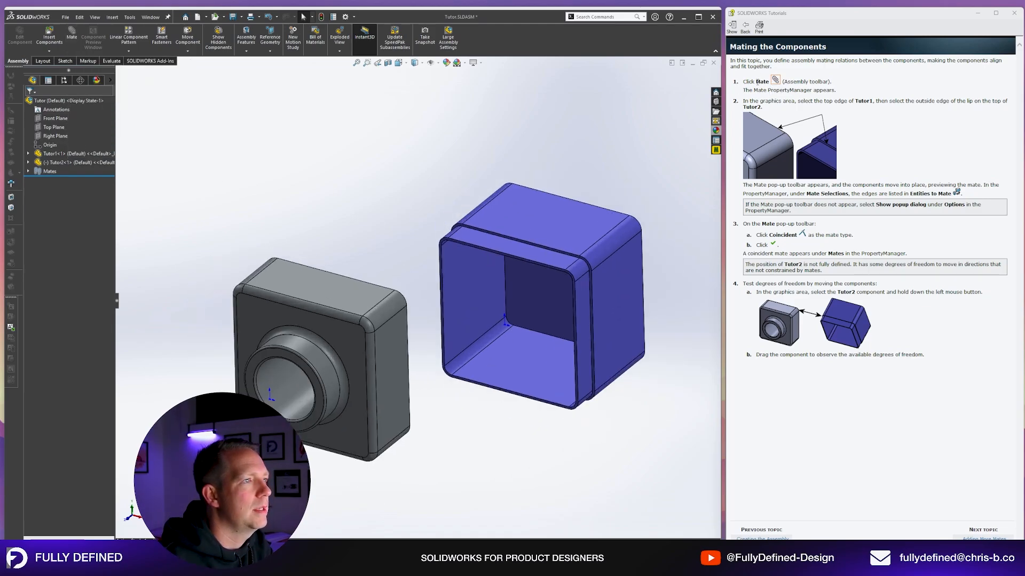
{"action": "left_click", "coordinate": [74, 40]}
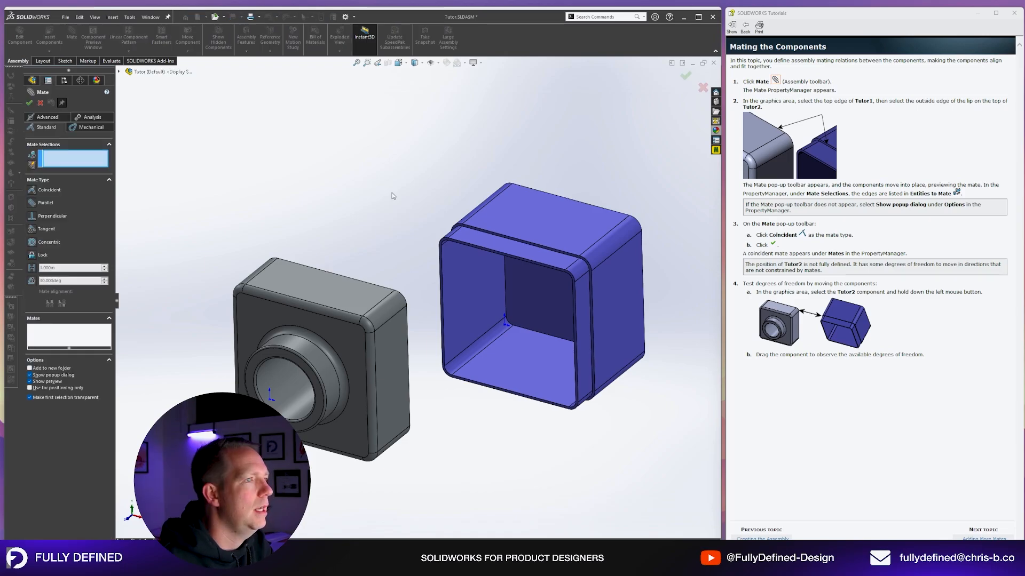
{"action": "scroll", "coordinate": [307, 290], "scroll_direction": "down", "scroll_amount": 2}
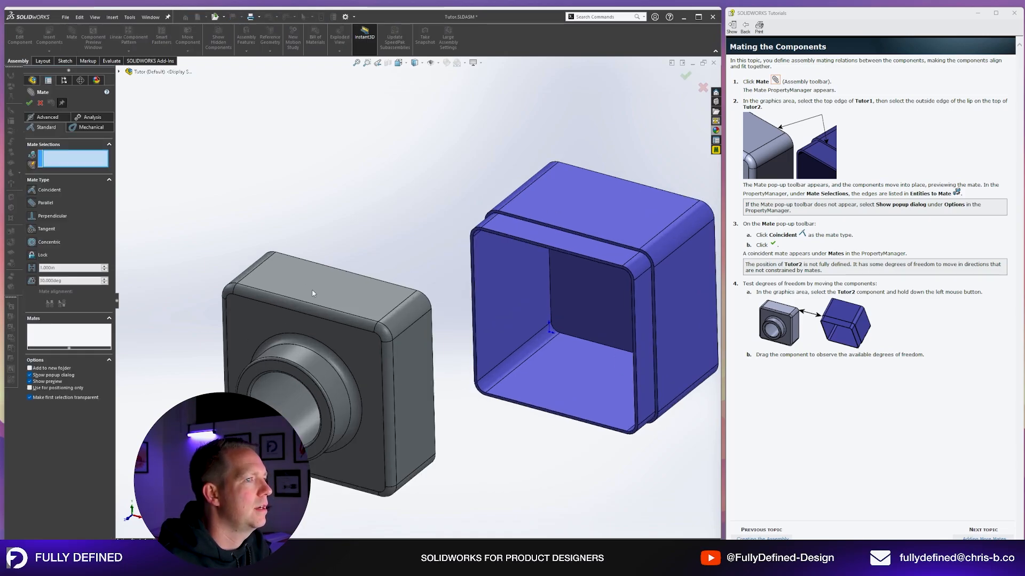
{"action": "left_click", "coordinate": [353, 276]}
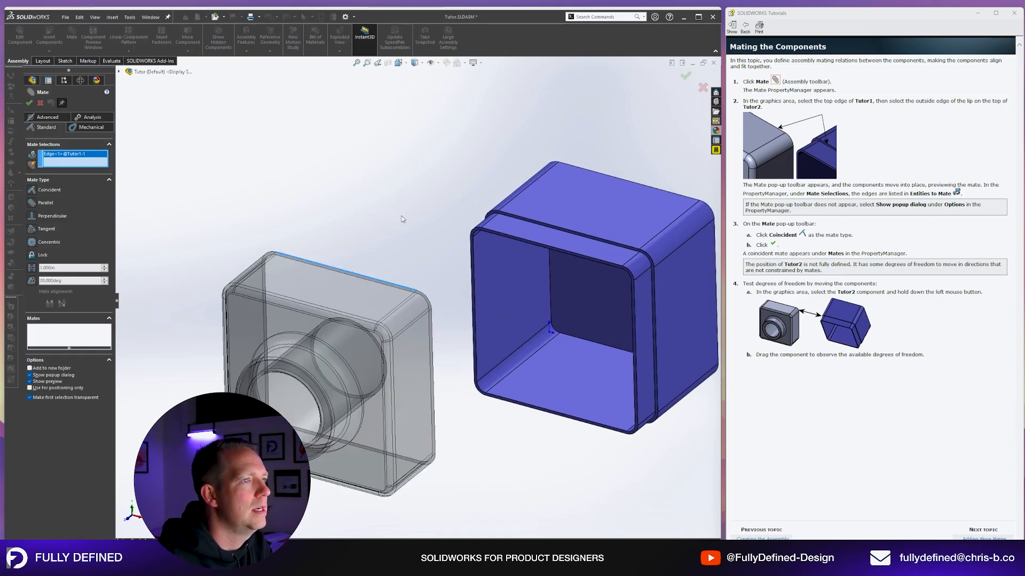
{"action": "left_click", "coordinate": [572, 233]}
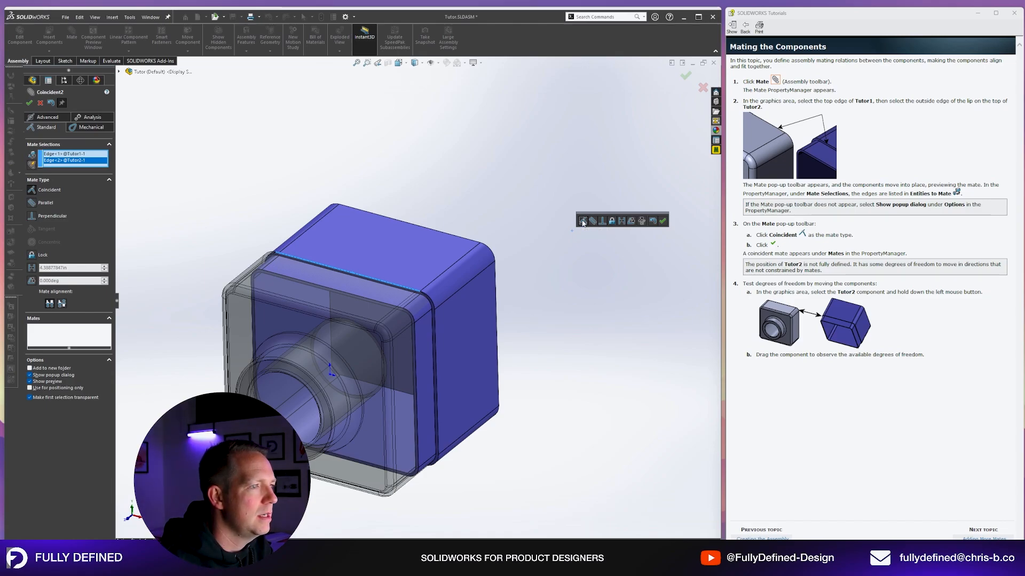
{"action": "left_click", "coordinate": [662, 220]}
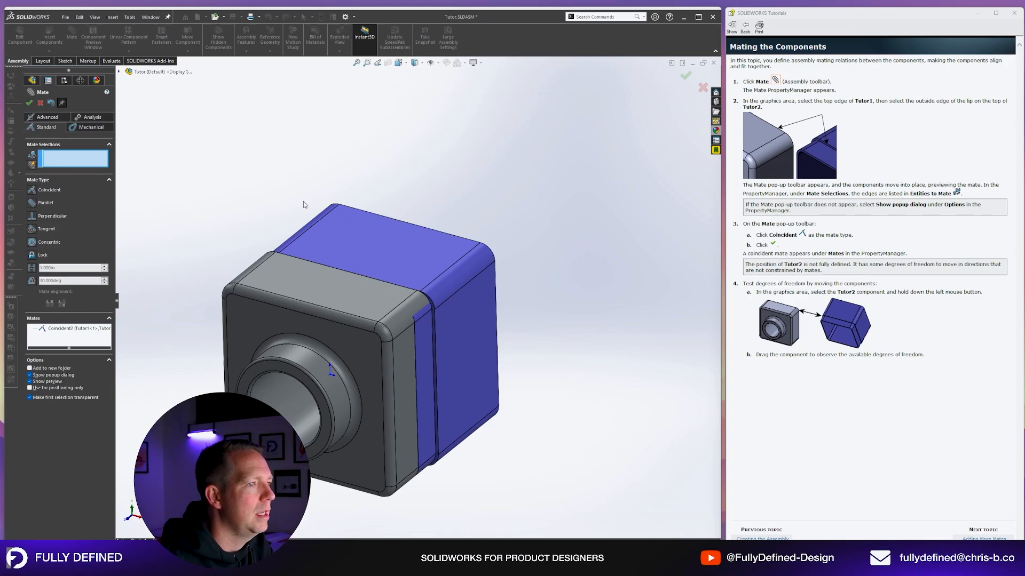
{"action": "left_click", "coordinate": [67, 331]}
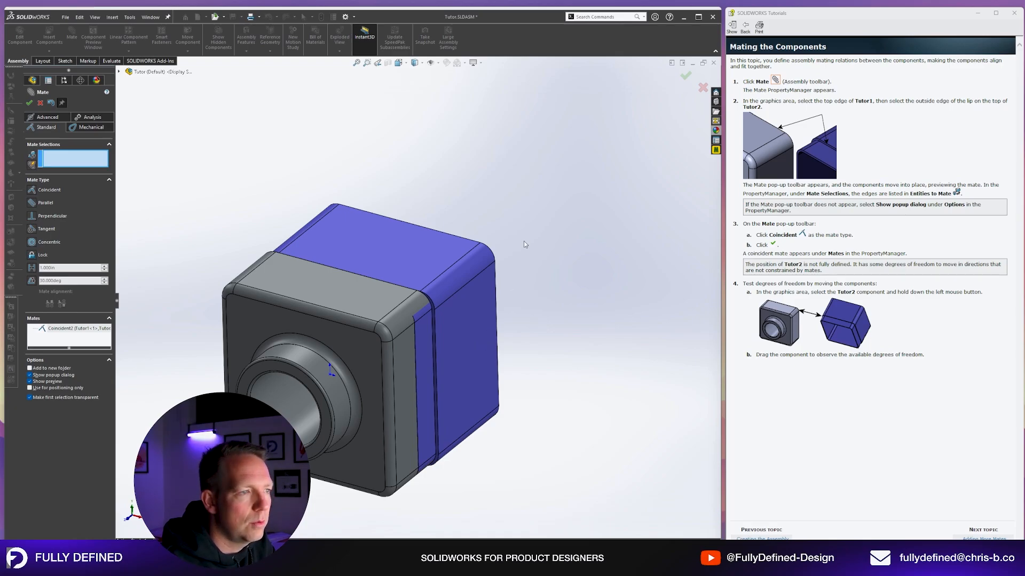
Swing Tutor2 away from Tutor1 to test its remaining degrees of freedom, and open the Adding More Mates tutorial topic
{"action": "left_click_drag", "start_coordinate": [486, 375], "coordinate": [548, 331]}
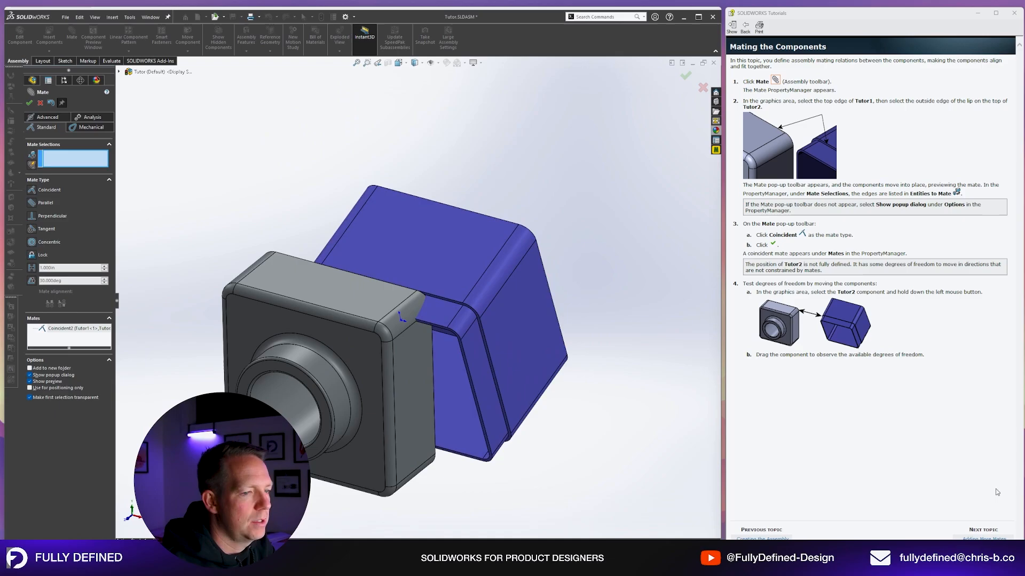
{"action": "left_click", "coordinate": [984, 539]}
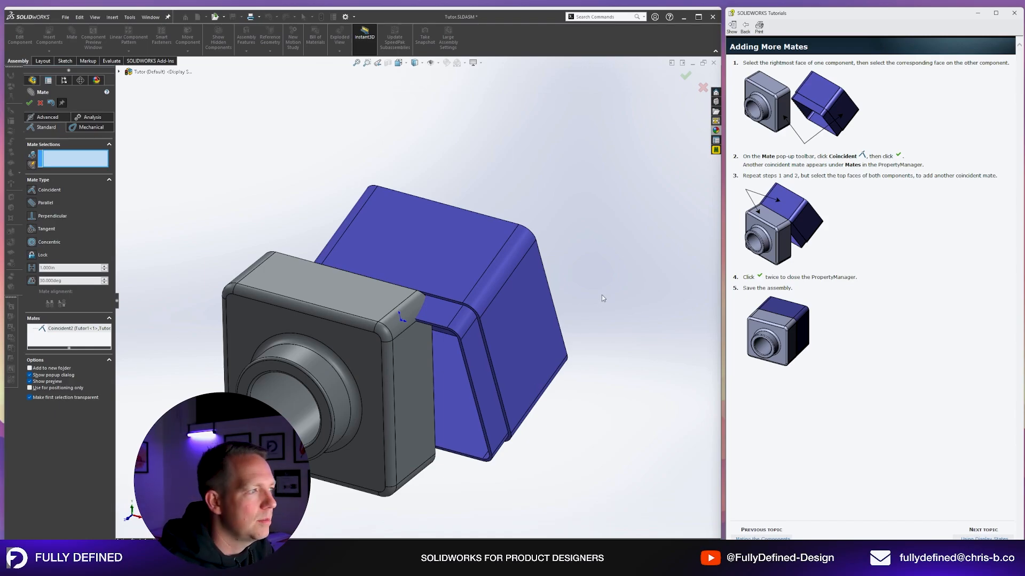
Add a coincident mate between the rightmost face of Tutor1 and the corresponding face of Tutor2
{"action": "left_click", "coordinate": [421, 379]}
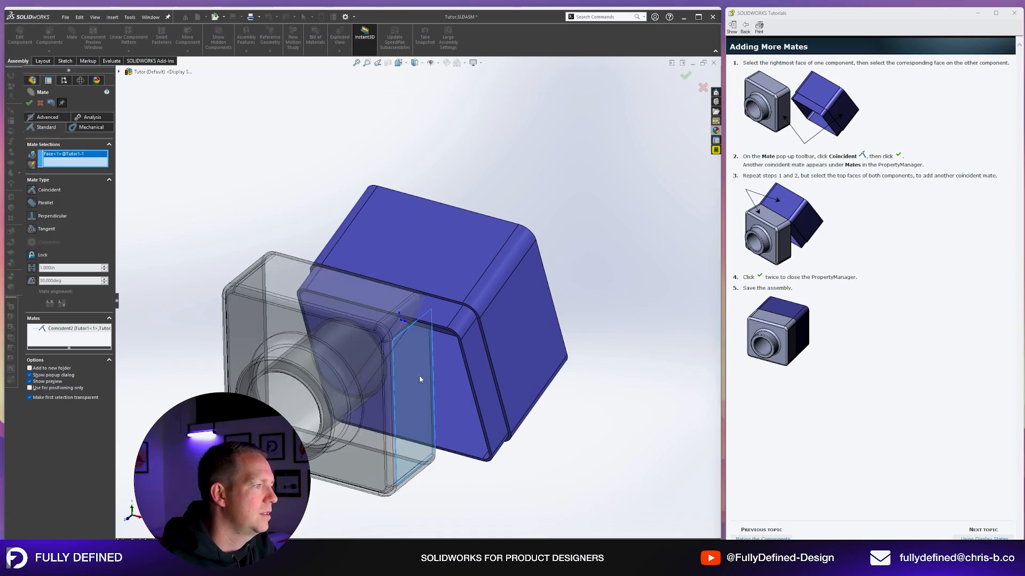
{"action": "left_click", "coordinate": [510, 331]}
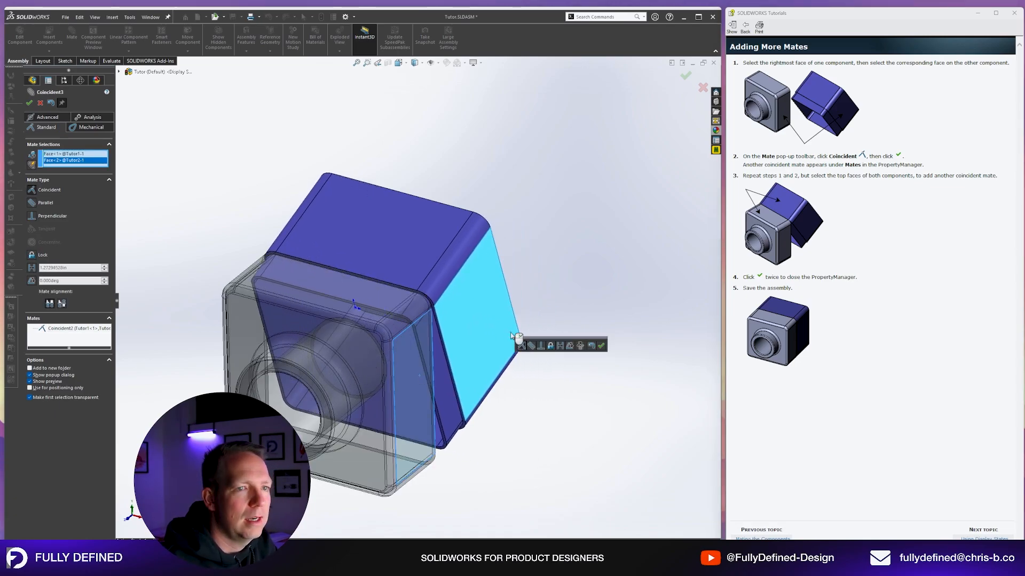
{"action": "left_click", "coordinate": [601, 346]}
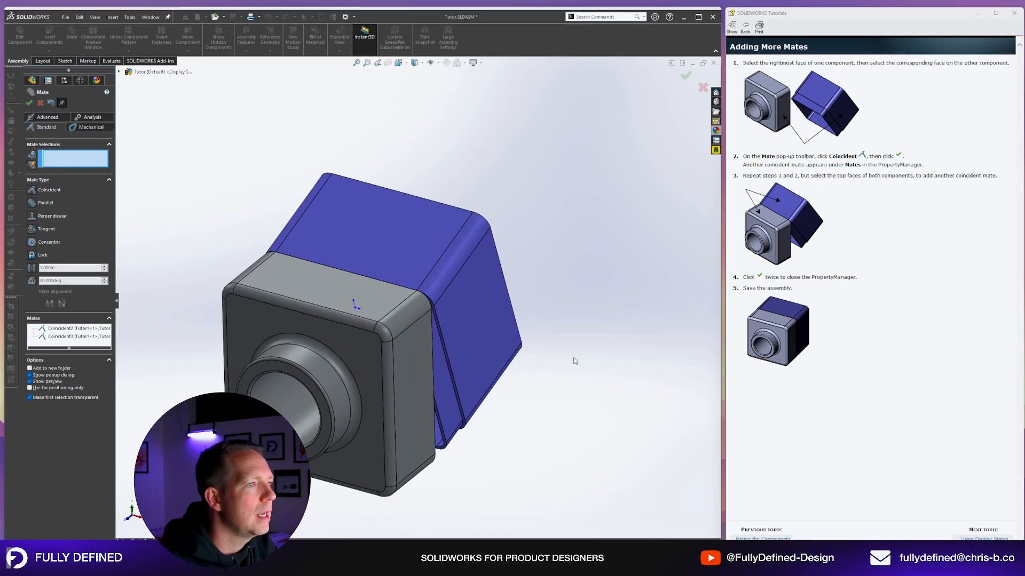
Add a coincident mate between the top faces of Tutor1 and Tutor2, and finish the Mate command
{"action": "left_click", "coordinate": [393, 300]}
{"action": "left_click", "coordinate": [393, 268]}
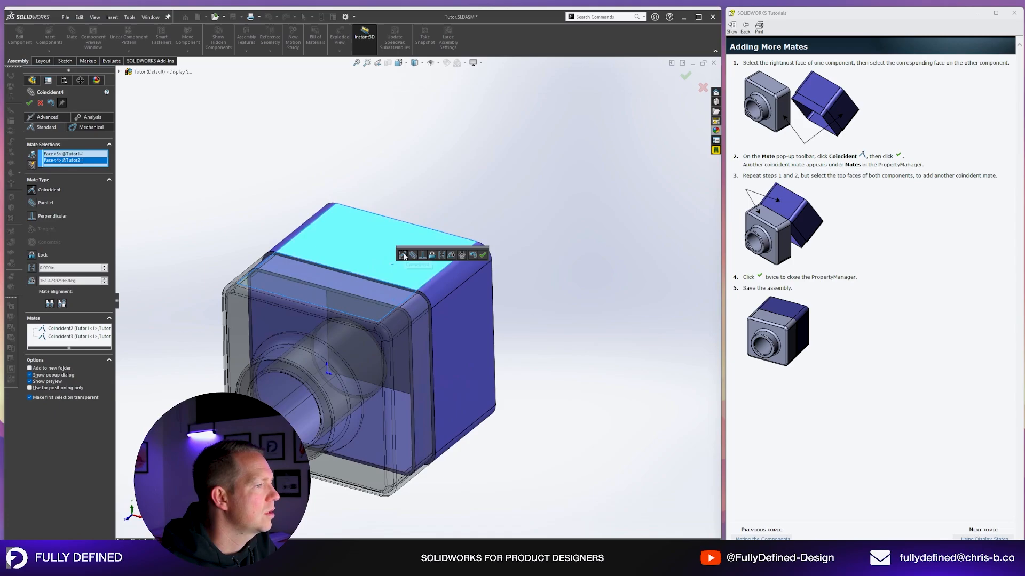
{"action": "left_click", "coordinate": [483, 255]}
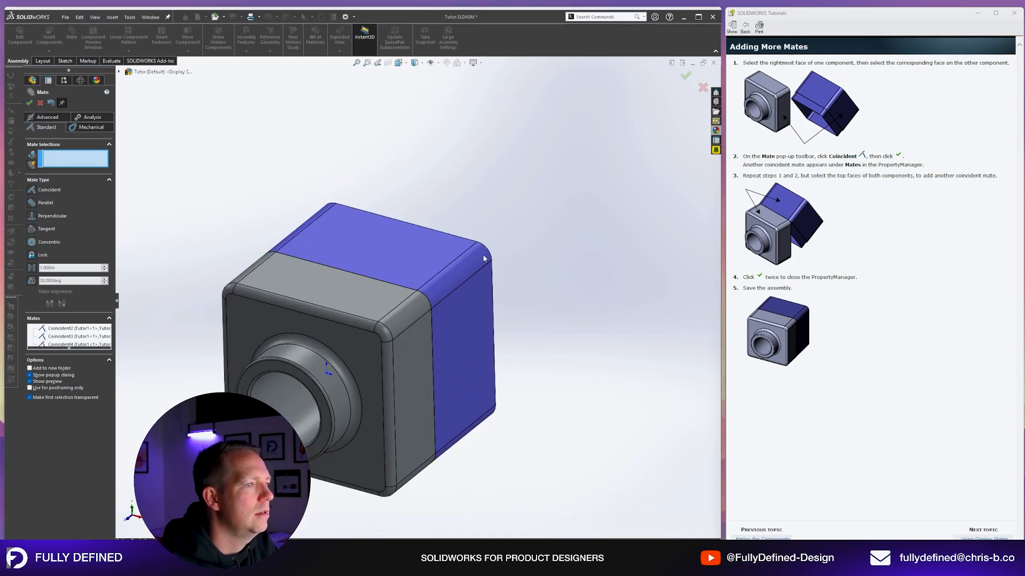
{"action": "left_click", "coordinate": [29, 103]}
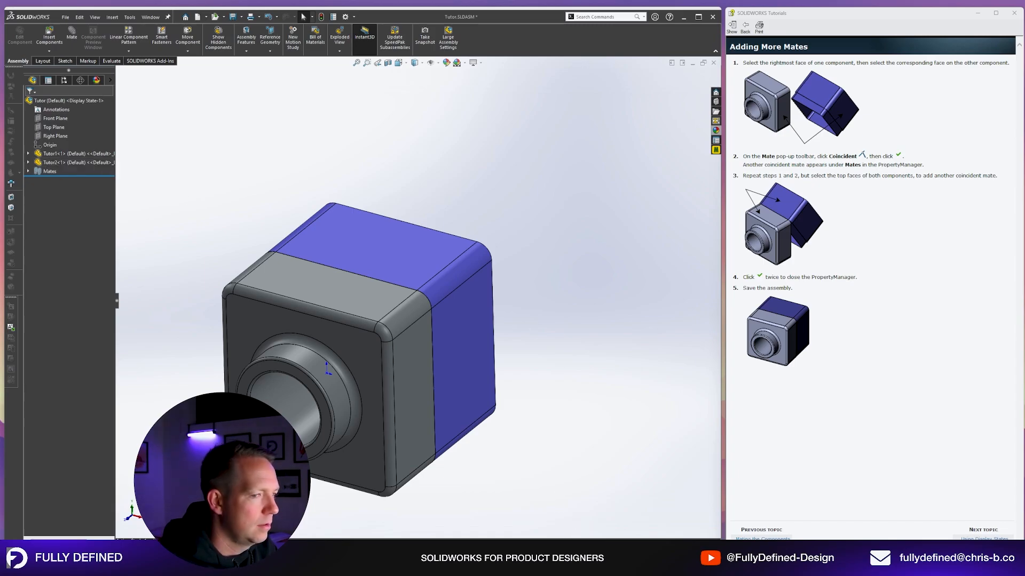
Check the assembly's definition status and save the Tutor assembly
{"action": "left_click_drag", "start_coordinate": [559, 553], "coordinate": [559, 537]}
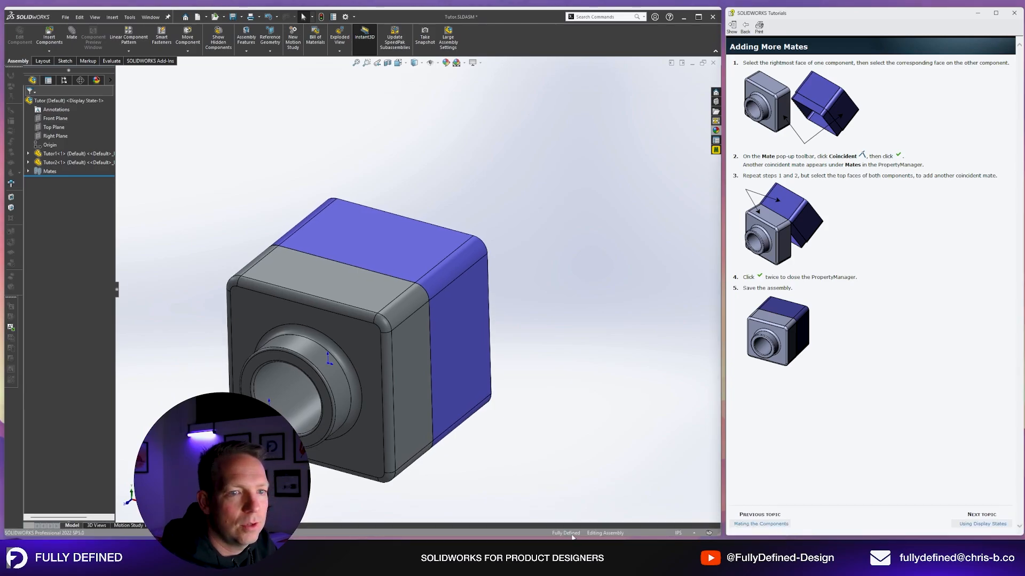
{"action": "scroll", "coordinate": [255, 382], "scroll_direction": "up", "scroll_amount": 3}
{"action": "scroll", "coordinate": [277, 357], "scroll_direction": "down", "scroll_amount": 3}
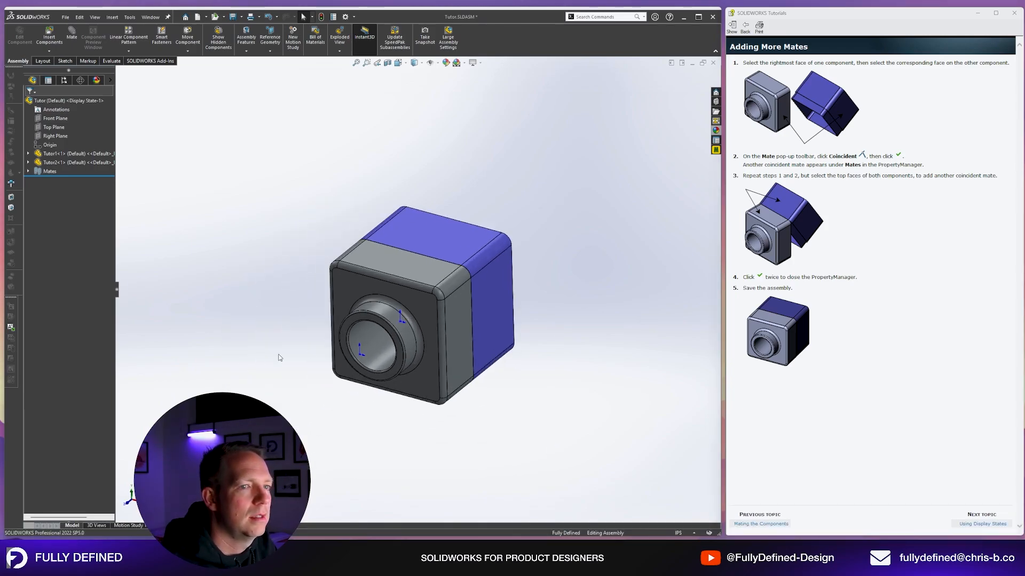
{"action": "left_click", "coordinate": [233, 16]}
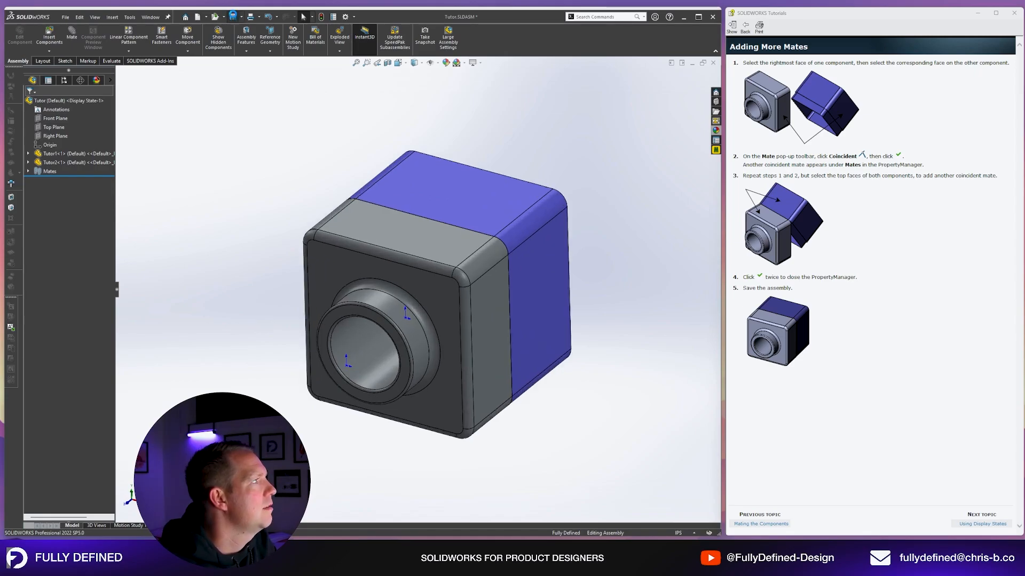
Open the Using Display States tutorial topic, and show the Display Pane beside a widened FeatureManager design tree
{"action": "left_click", "coordinate": [982, 524]}
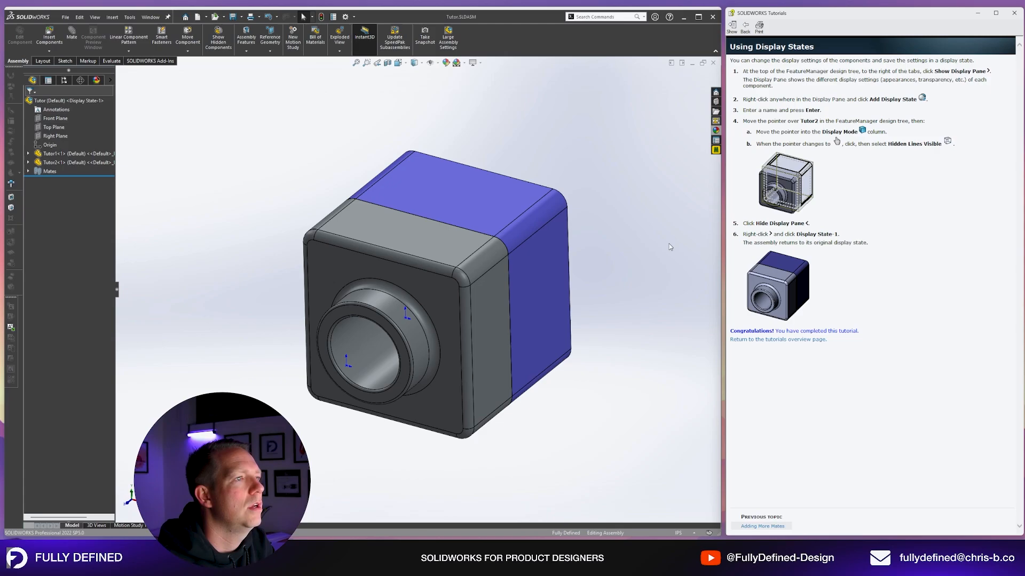
{"action": "middle_click_drag", "start_coordinate": [661, 223], "coordinate": [620, 220]}
{"action": "middle_click_drag", "start_coordinate": [508, 206], "coordinate": [495, 281]}
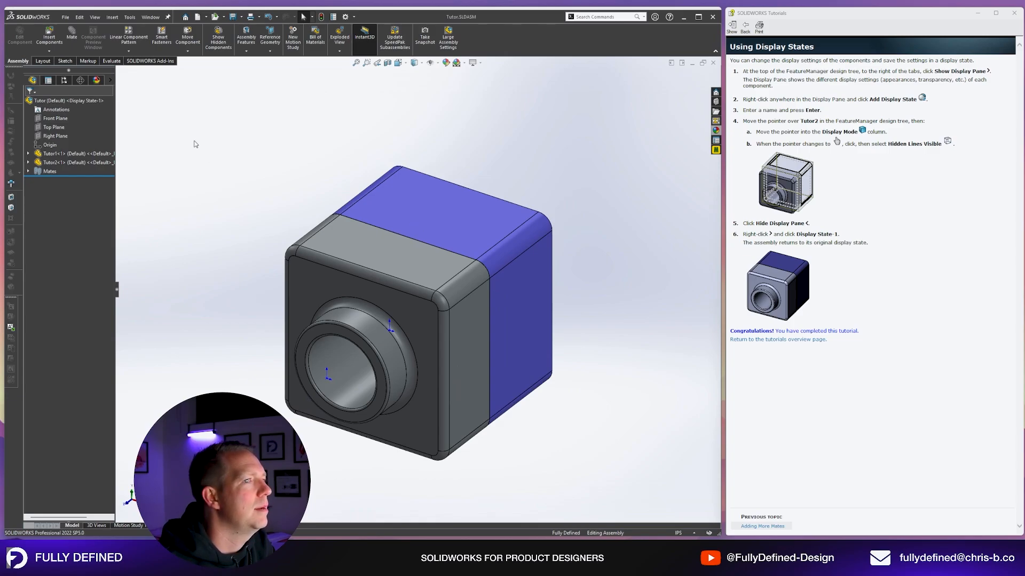
{"action": "left_click_drag", "start_coordinate": [115, 292], "coordinate": [142, 290]}
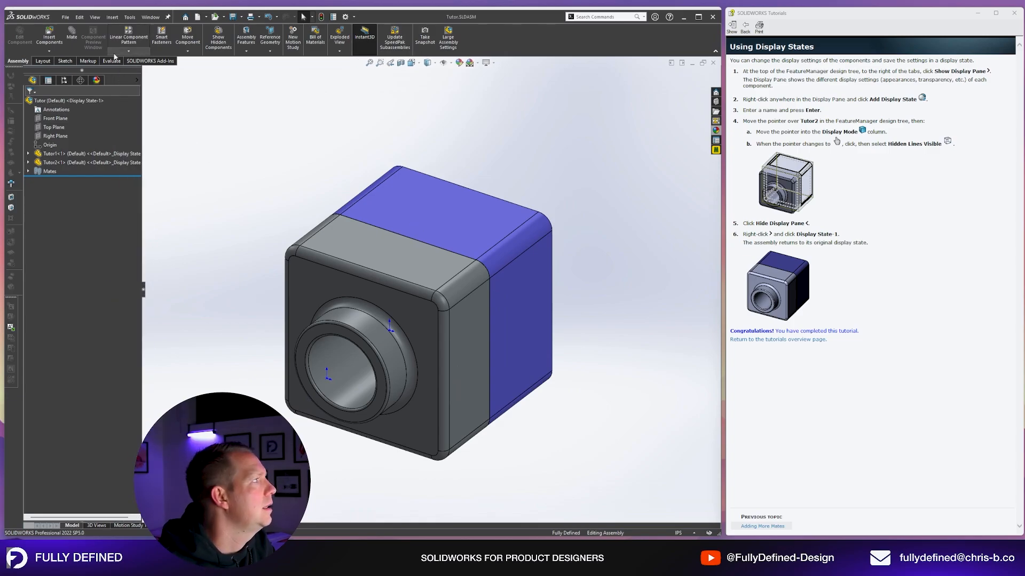
{"action": "left_click", "coordinate": [138, 81]}
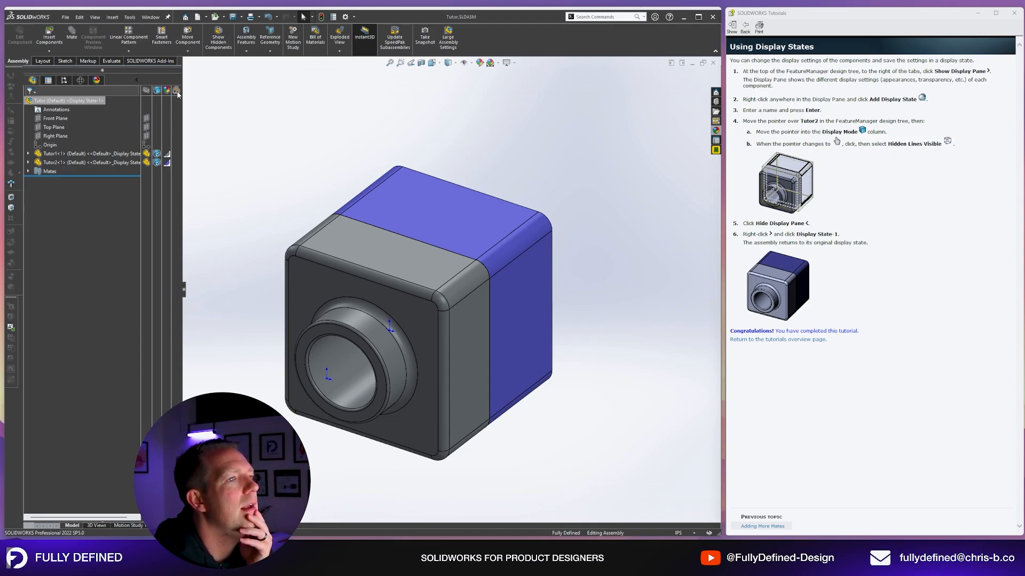
Add a new display state to the assembly, accepting the default name Display State-2
{"action": "right_click", "coordinate": [178, 96]}
{"action": "left_click", "coordinate": [194, 120]}
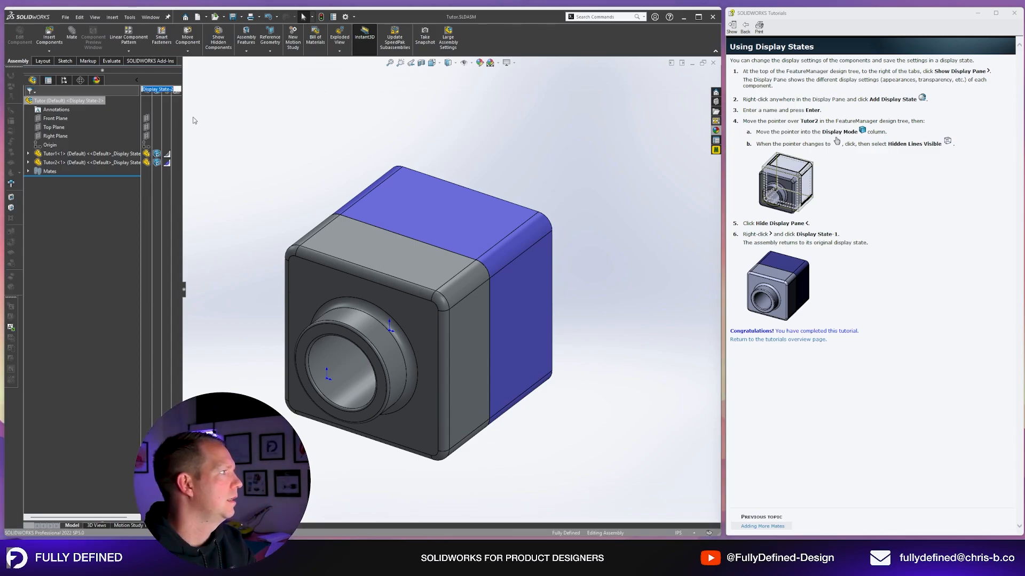
{"action": "key", "text": "Return"}
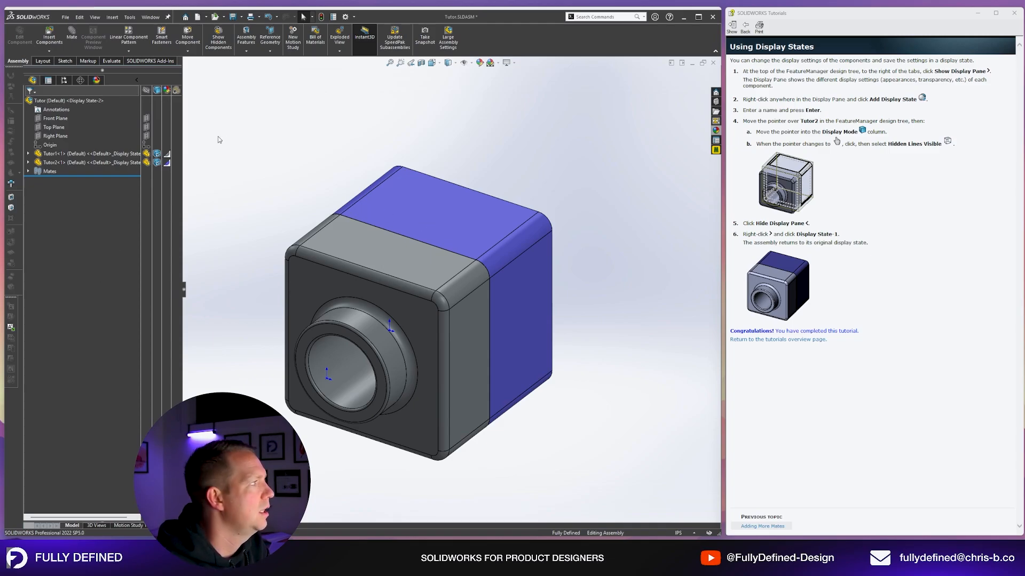
{"action": "left_click", "coordinate": [102, 165]}
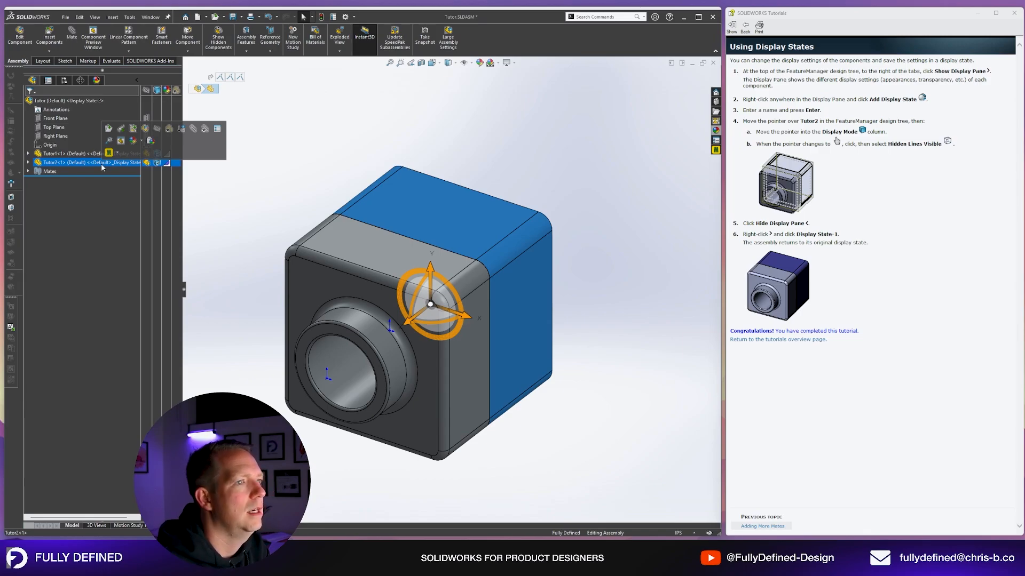
{"action": "right_click", "coordinate": [111, 164]}
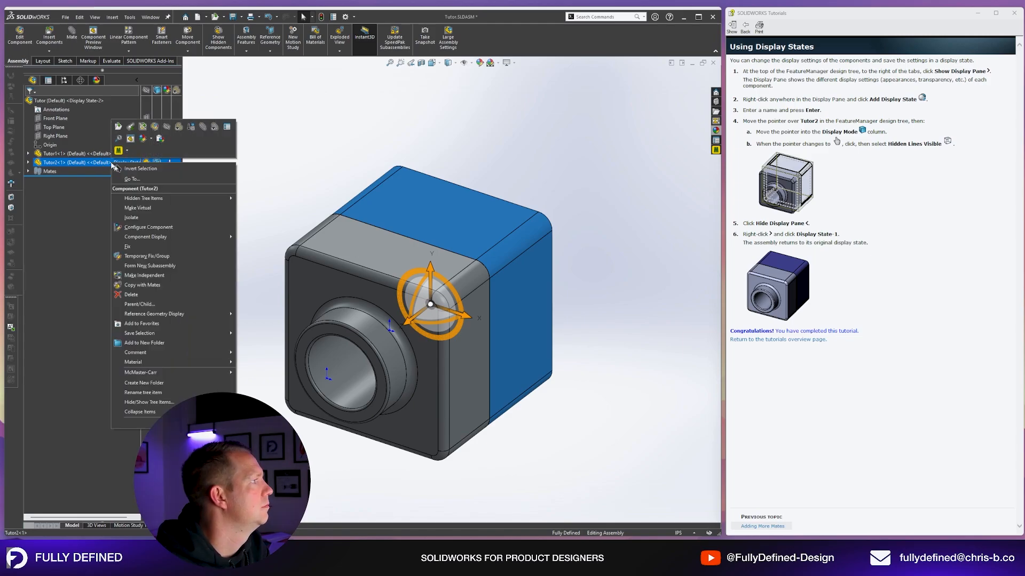
{"action": "left_click", "coordinate": [254, 141]}
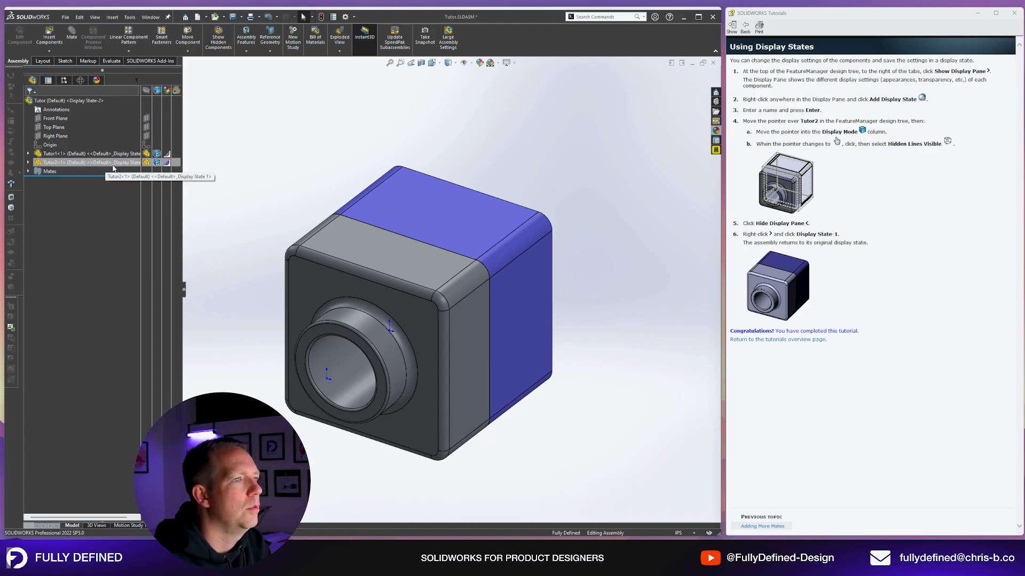
Set Tutor2's display mode to Hidden Lines Visible and hide the Display Pane
{"action": "left_click", "coordinate": [158, 163]}
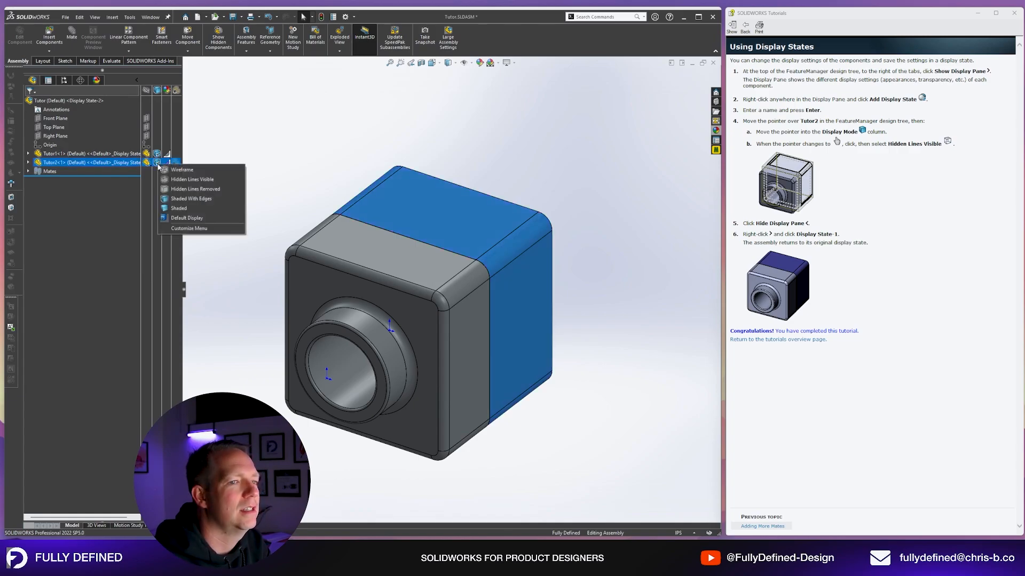
{"action": "left_click", "coordinate": [191, 181]}
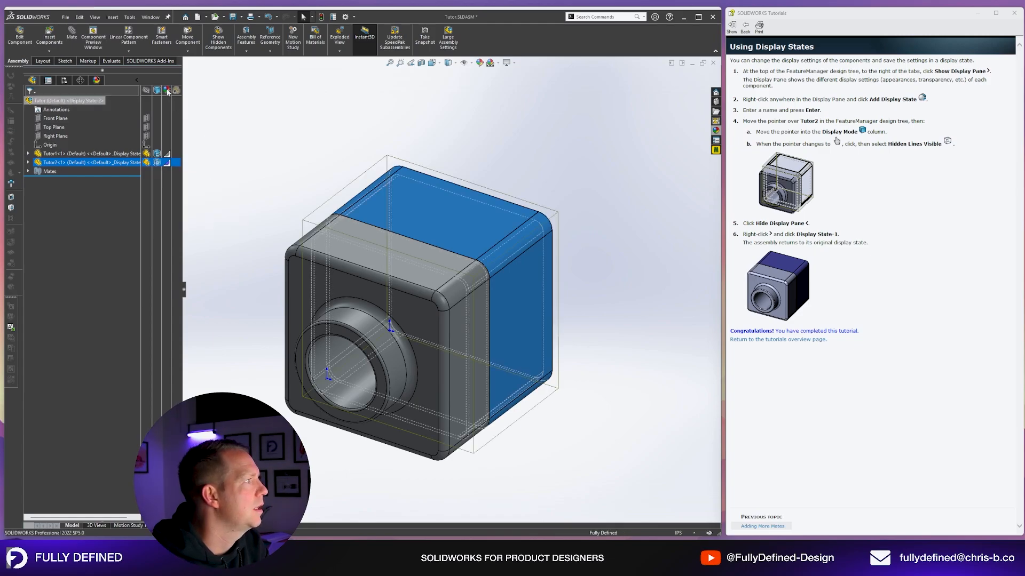
{"action": "left_click", "coordinate": [137, 80]}
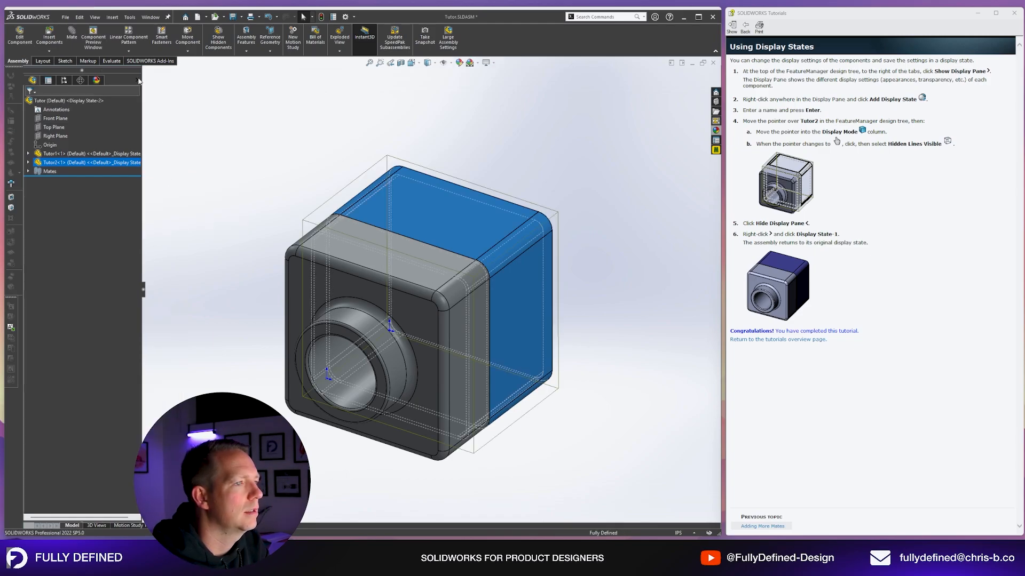
{"action": "left_click", "coordinate": [173, 114]}
Switch the assembly to Display State-1 and back to Display State-2, and examine the hollow interior from behind
{"action": "right_click", "coordinate": [140, 85]}
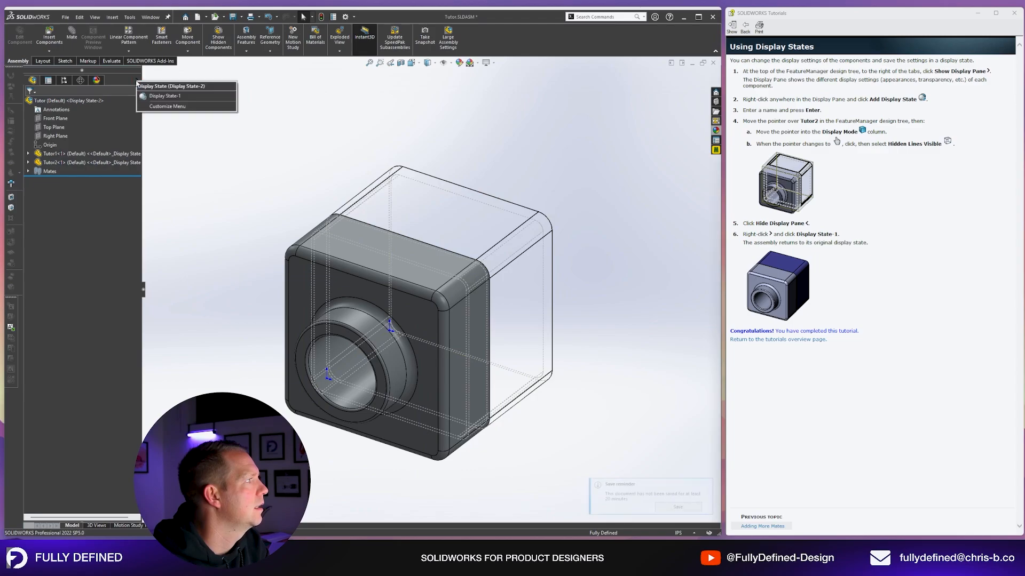
{"action": "left_click", "coordinate": [167, 96]}
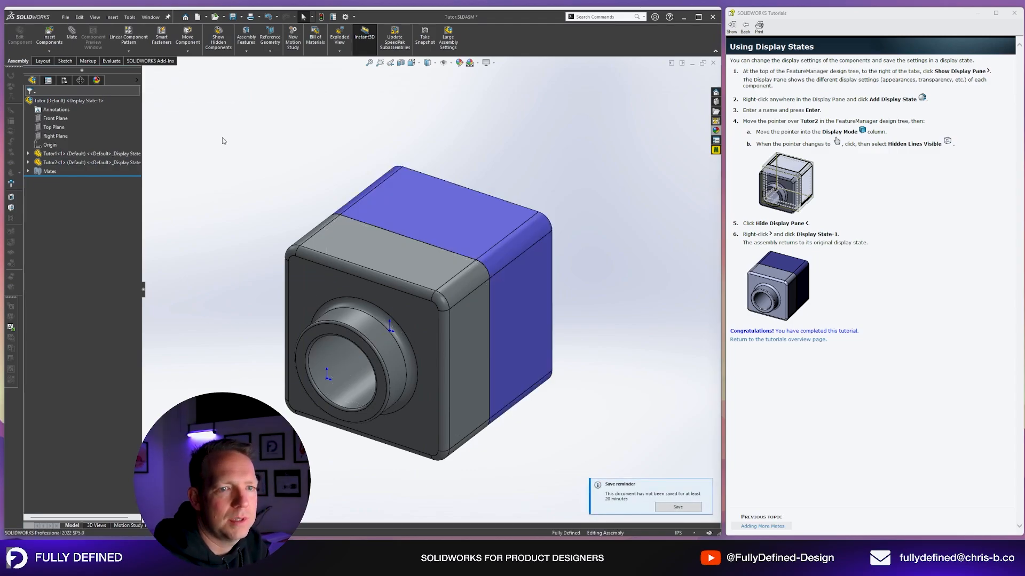
{"action": "right_click", "coordinate": [137, 80]}
{"action": "left_click", "coordinate": [166, 97]}
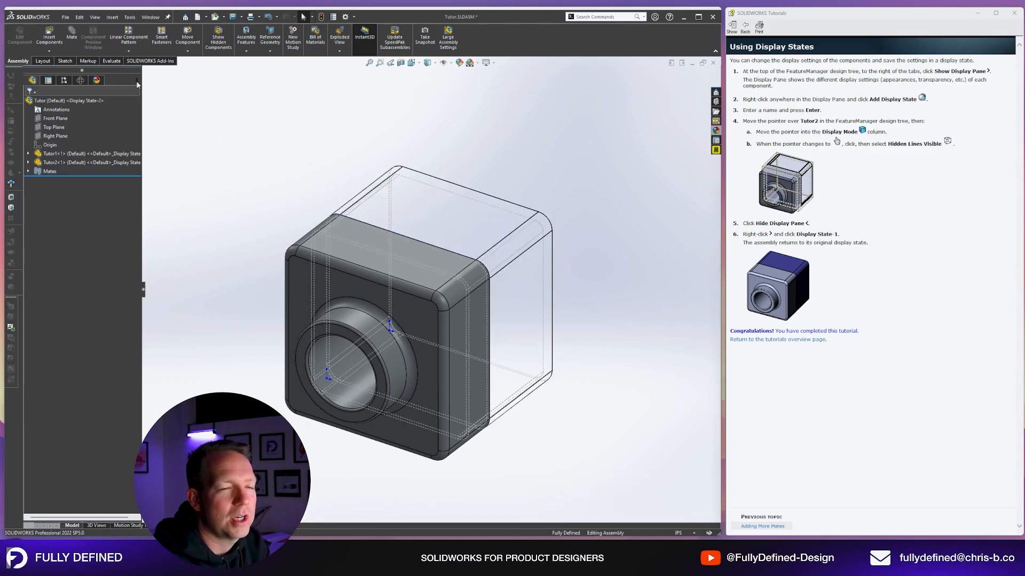
{"action": "middle_click_drag", "start_coordinate": [591, 245], "coordinate": [453, 272]}
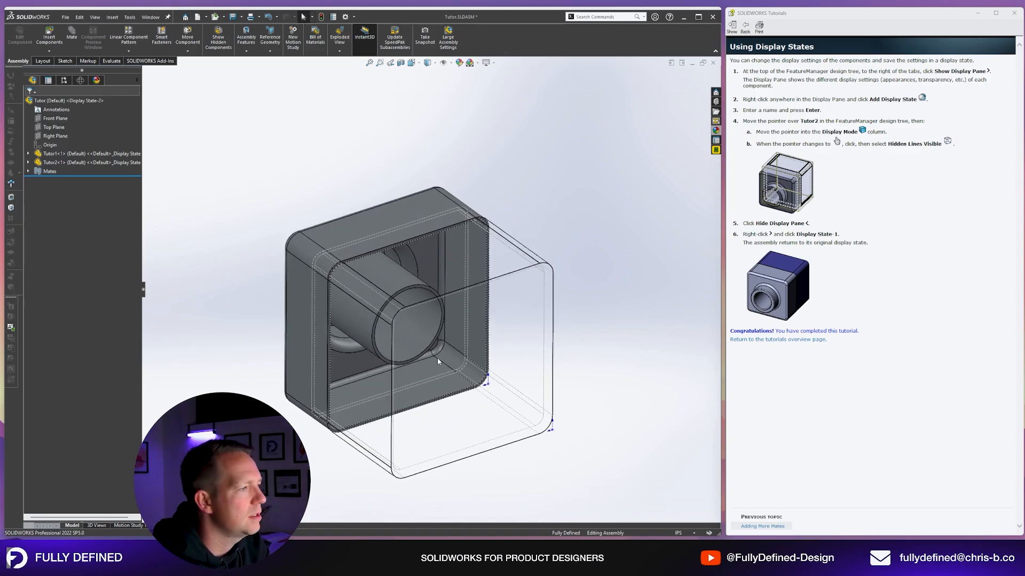
{"action": "middle_click_drag", "start_coordinate": [437, 358], "coordinate": [369, 379]}
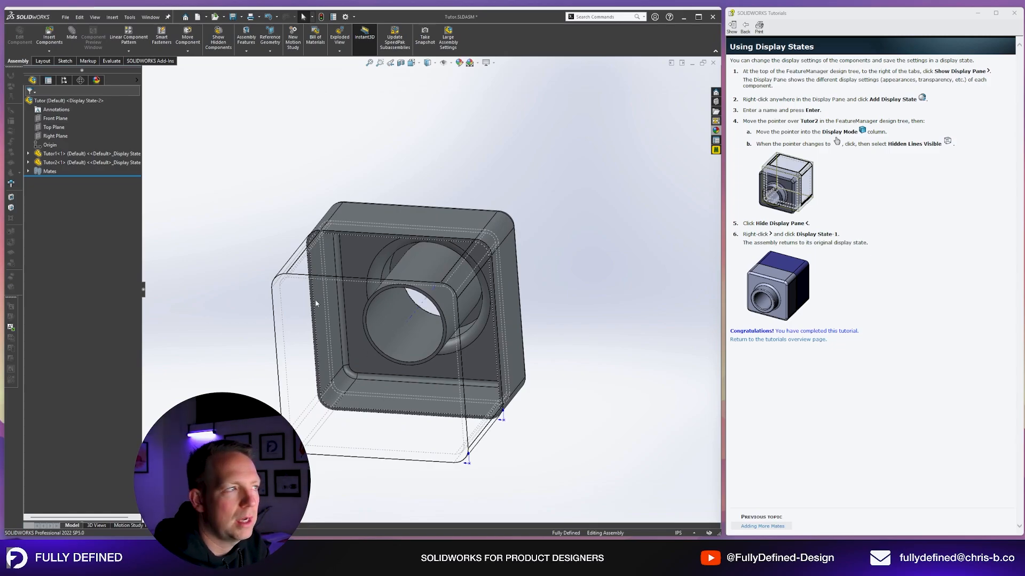
Return the assembly to Display State-1 and turn it back to a front three-quarter view
{"action": "right_click", "coordinate": [137, 80]}
{"action": "left_click", "coordinate": [160, 95]}
{"action": "scroll", "coordinate": [373, 308], "scroll_direction": "up", "scroll_amount": 2}
{"action": "mouse_move", "coordinate": [373, 309]}
{"action": "middle_mouse_down"}
{"action": "mouse_move", "coordinate": [467, 263]}
{"action": "mouse_move", "coordinate": [574, 286]}
{"action": "mouse_move", "coordinate": [585, 313]}
{"action": "middle_mouse_up"}
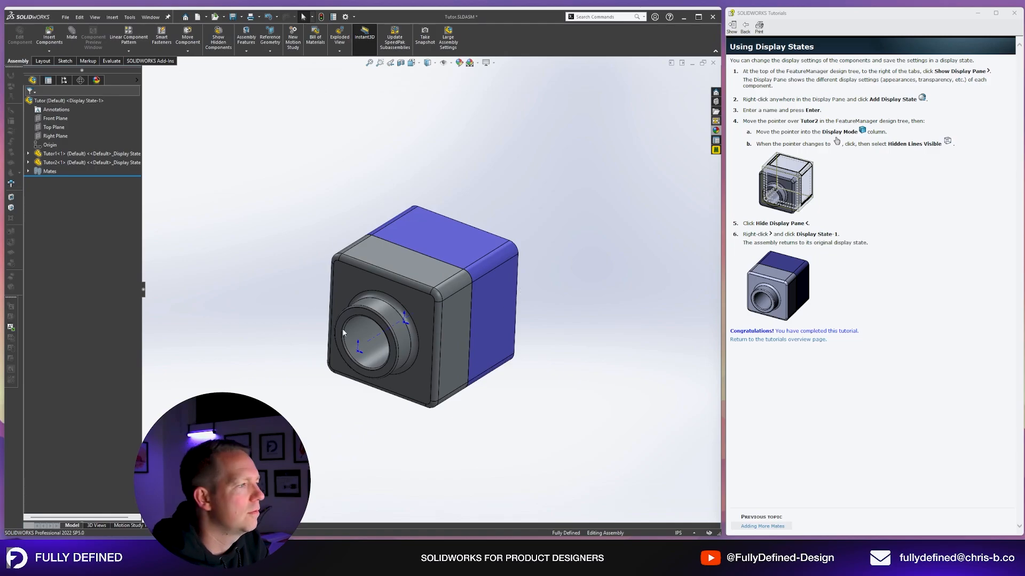
{"action": "scroll", "coordinate": [379, 296], "scroll_direction": "down", "scroll_amount": 2}
{"action": "middle_click_drag", "start_coordinate": [599, 359], "coordinate": [623, 318]}
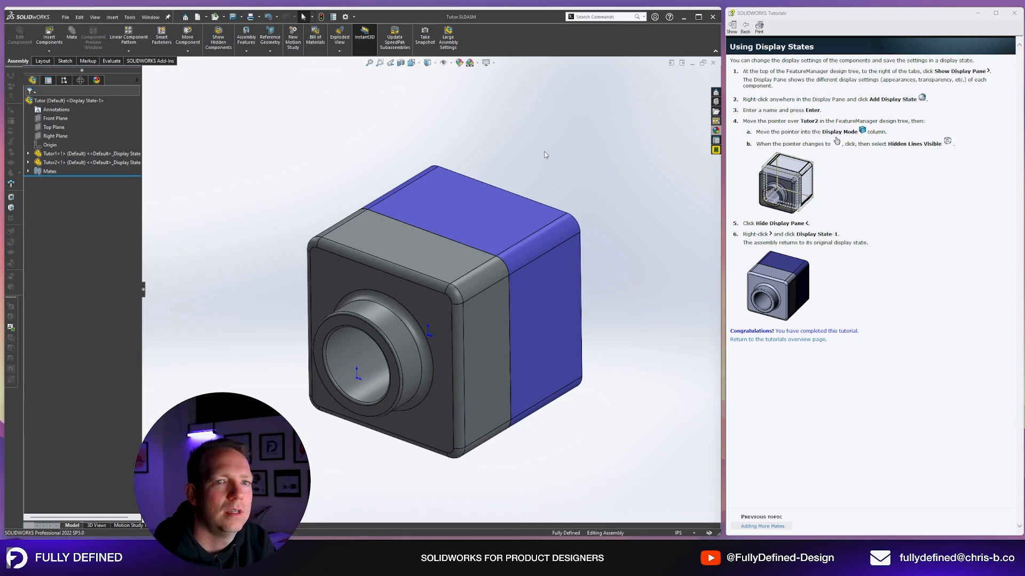
{"action": "key", "text": "ctrl+]"}
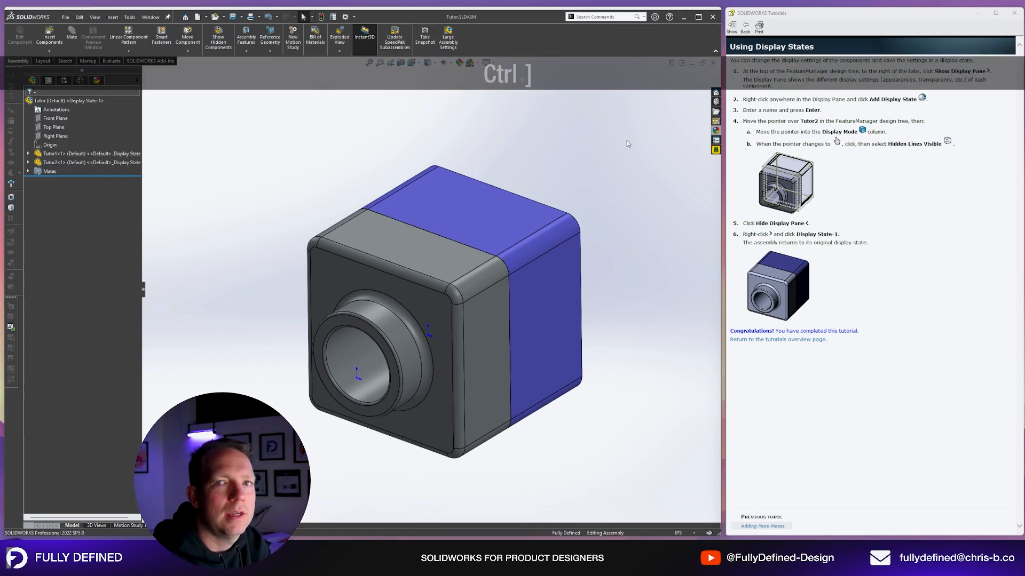